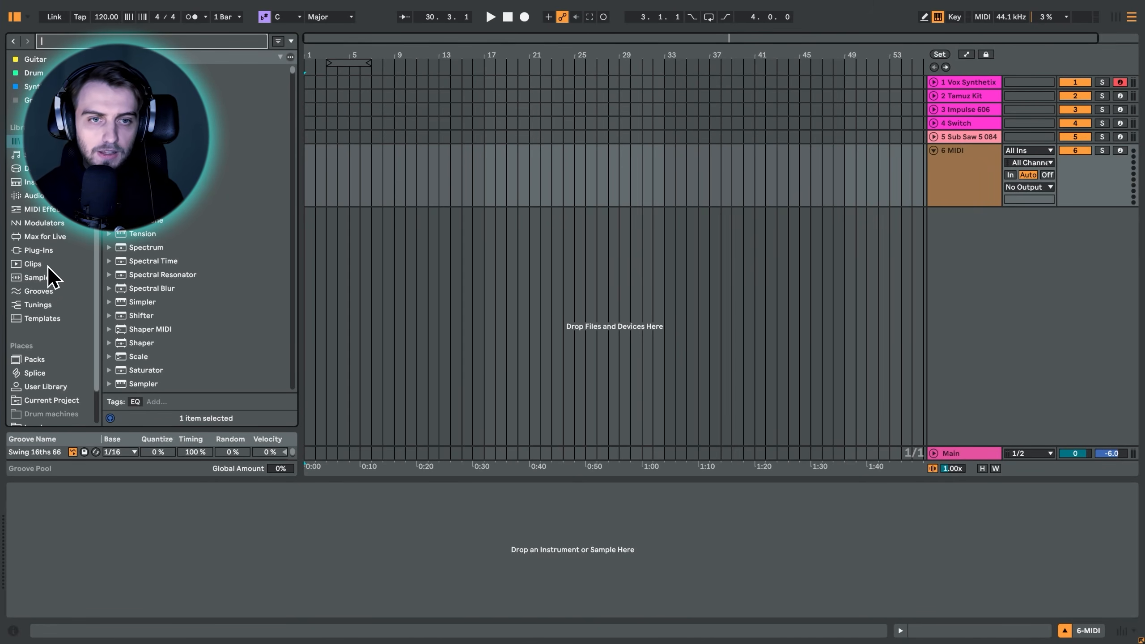
Load the zupzup_120b.aif sample into Simpler on the MIDI track, view its controls, and undo the loading.
left_click(41, 278)
double_click(153, 251)
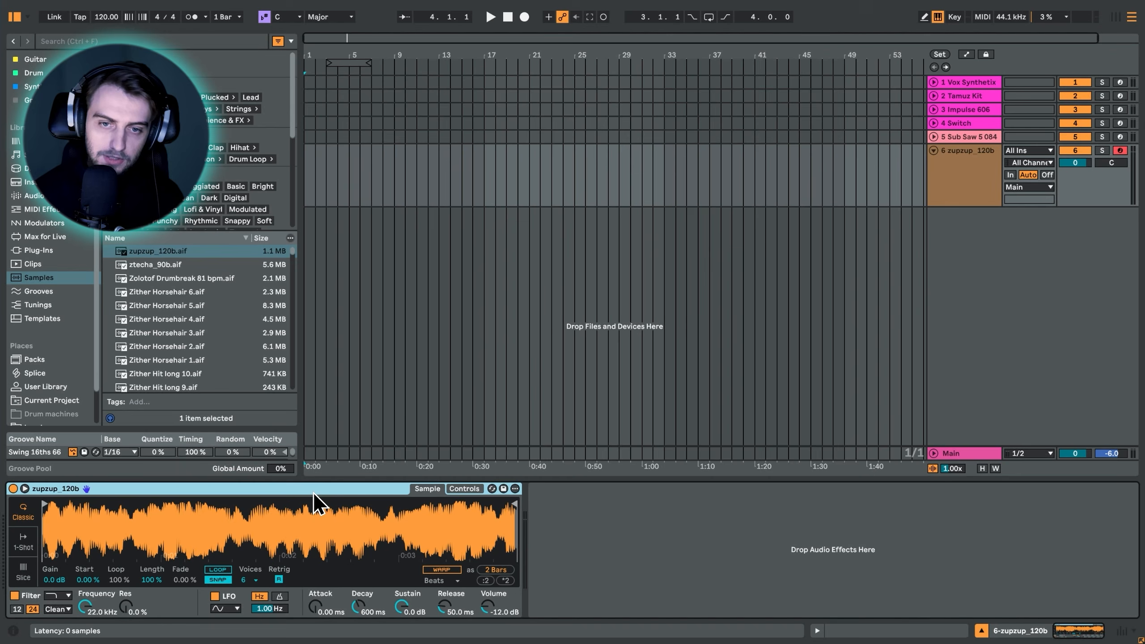
left_click(454, 490)
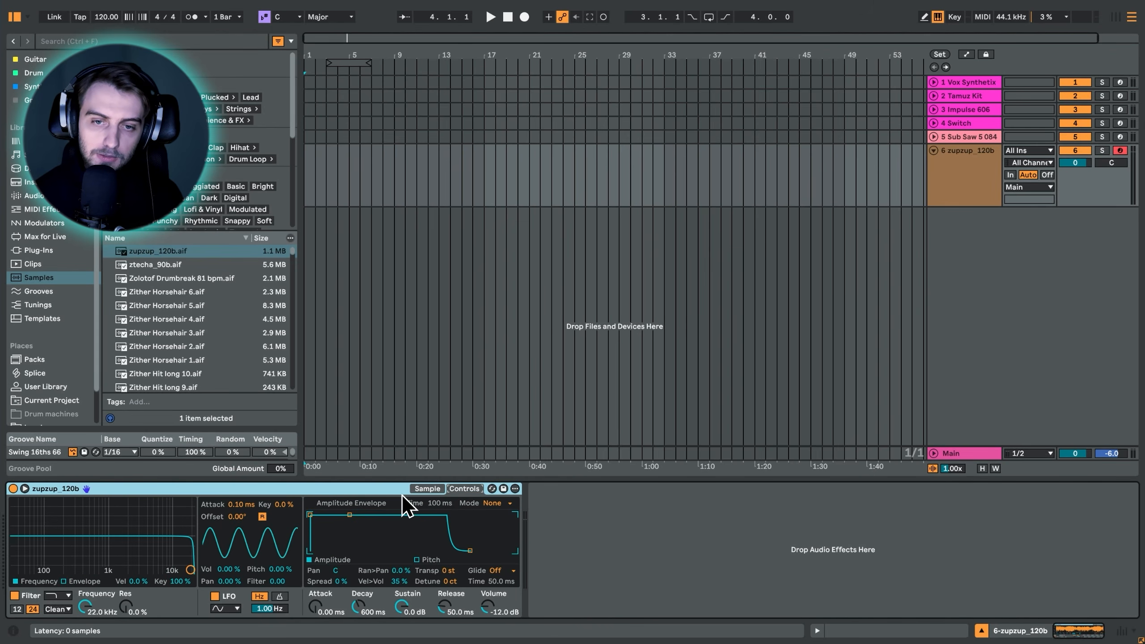
key("ctrl+z")
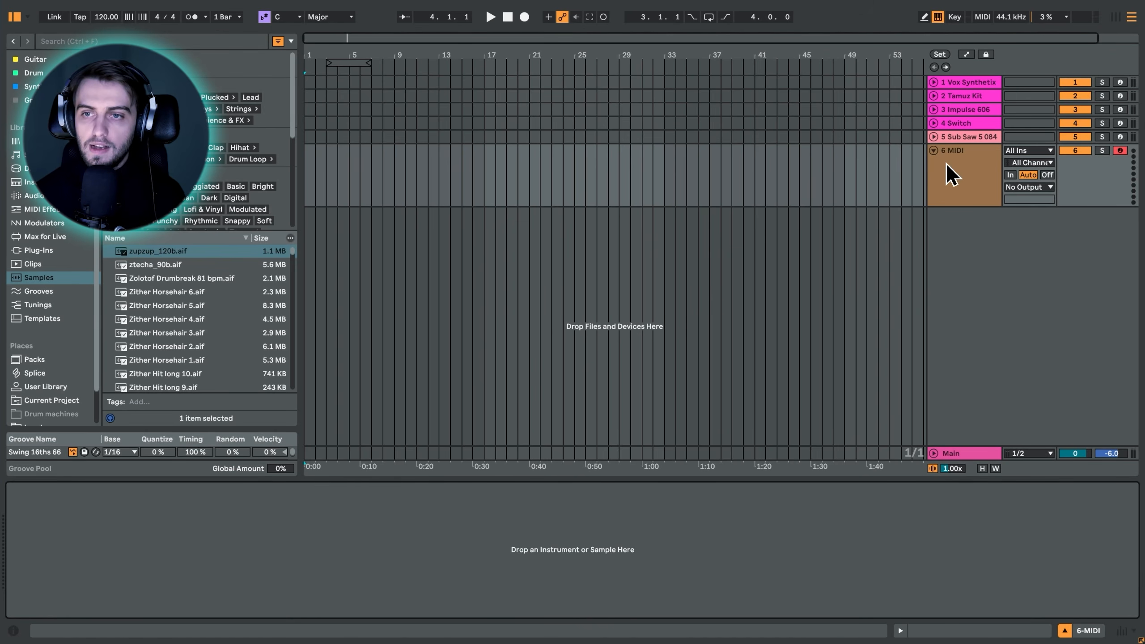
Delete the empty MIDI track and display the devices of the Vox Synthetix track.
left_click(956, 176)
key("Delete")
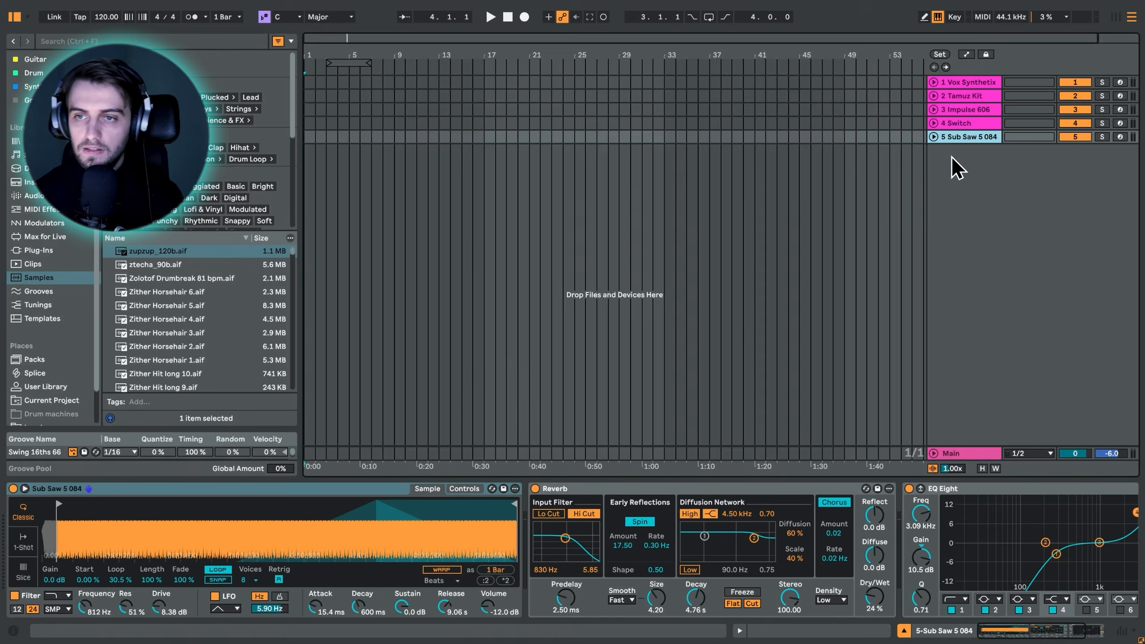
left_click(971, 84)
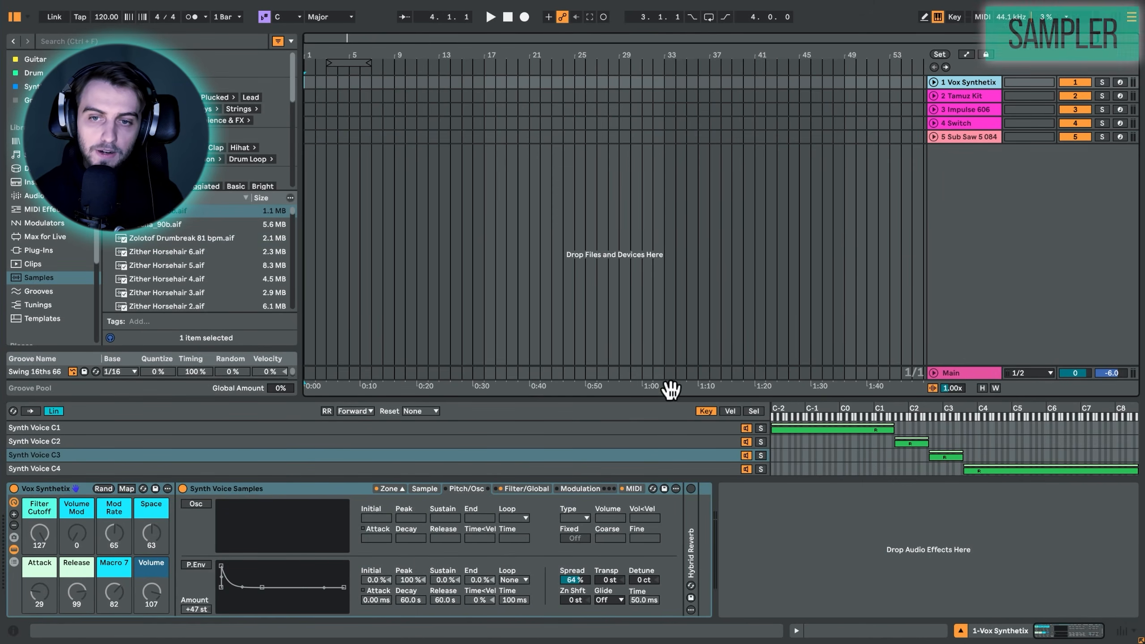
left_click_drag(686, 393, 967, 246)
left_click(344, 490)
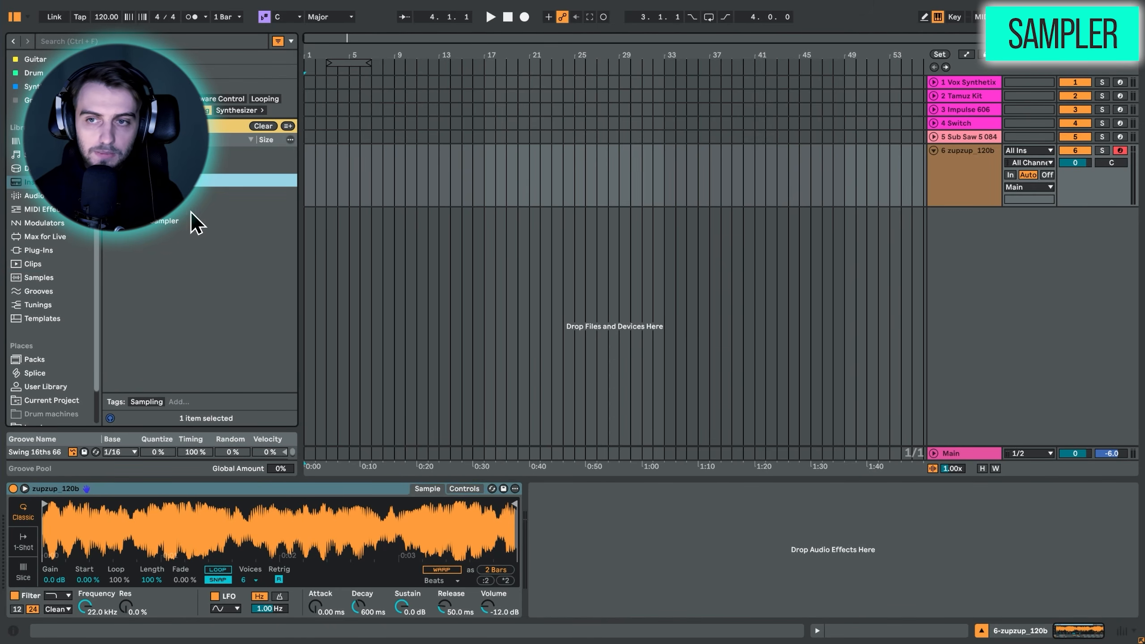
Convert the zupzup_120b Simpler to a Sampler.
right_click(142, 491)
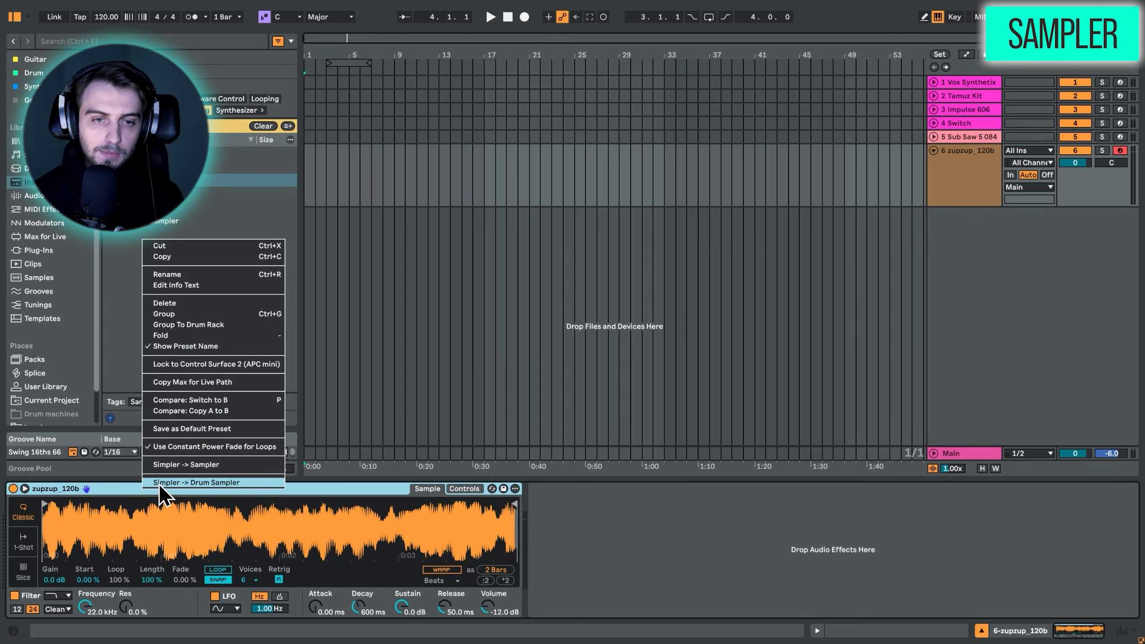
left_click(209, 466)
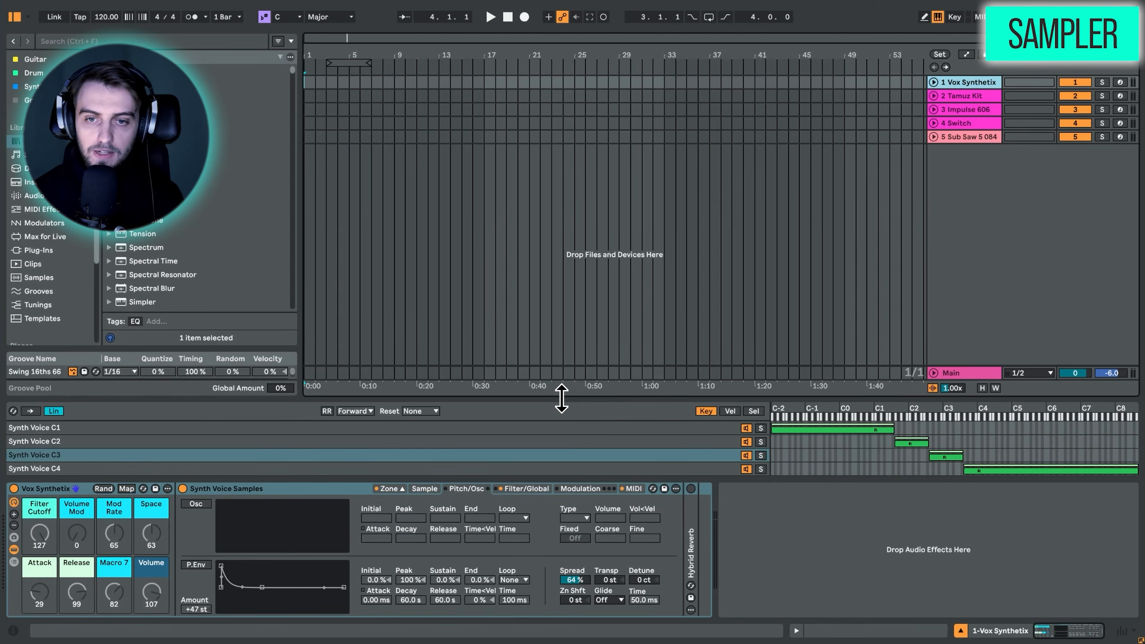
Enlarge the Sampler's zone editor and view the Synth Voice C1 zone's sample waveform alongside the zone list.
left_click_drag(562, 391, 572, 367)
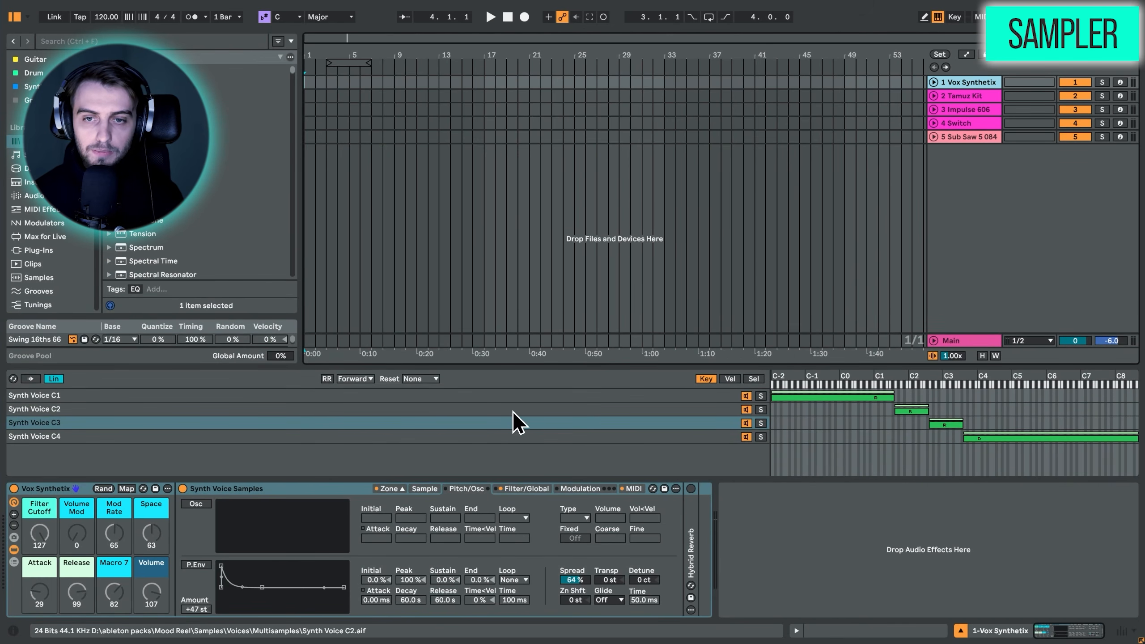
left_click(514, 395)
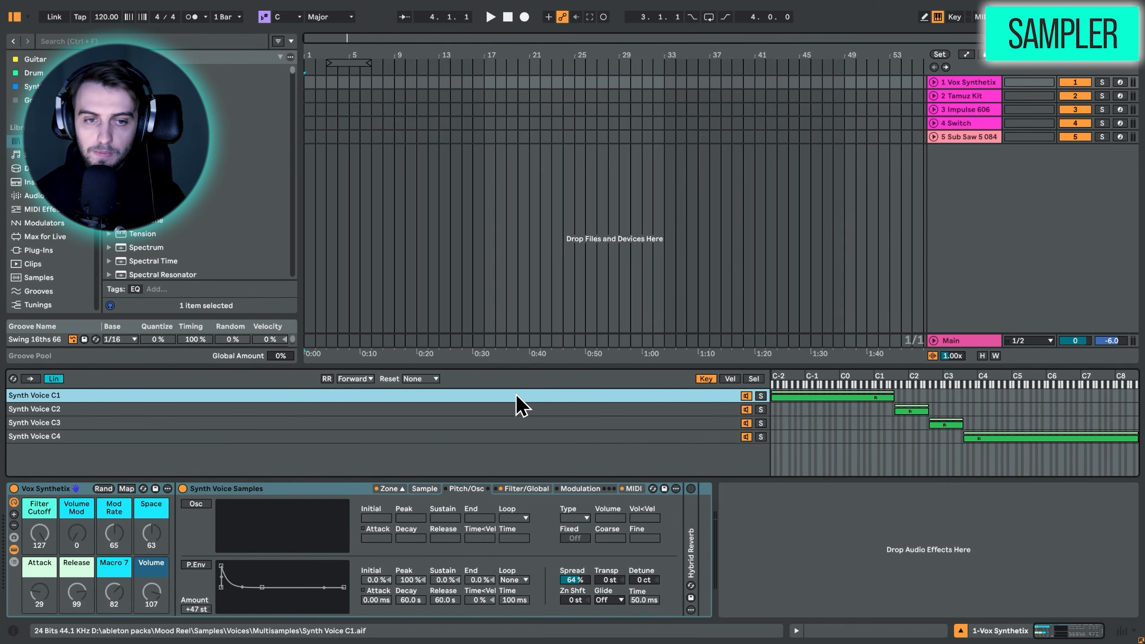
left_click(400, 488)
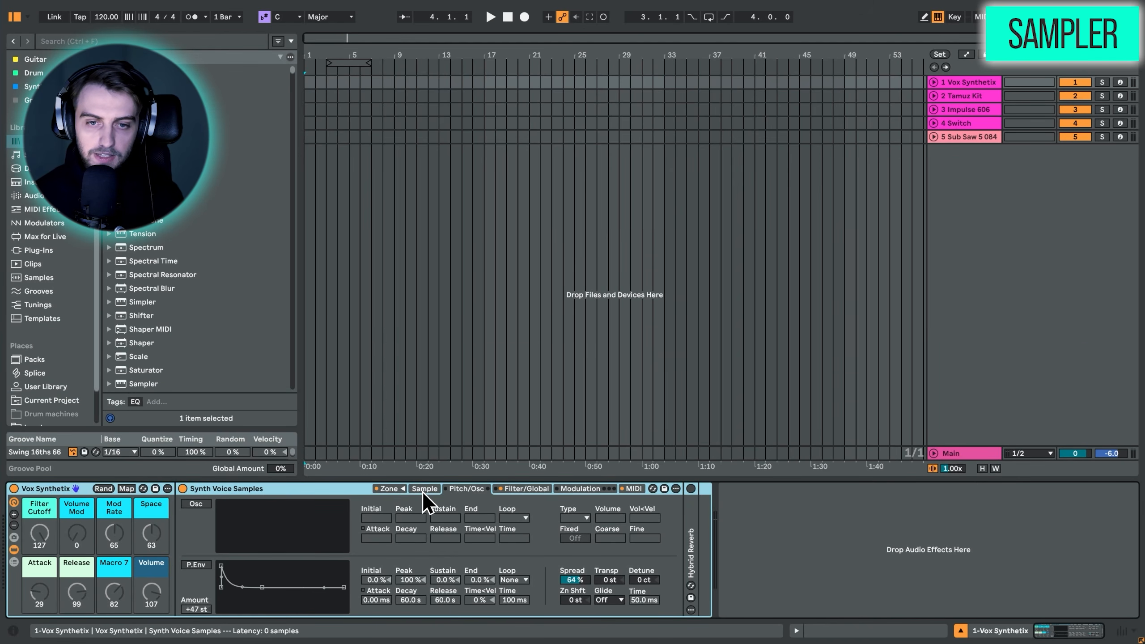
left_click(415, 490)
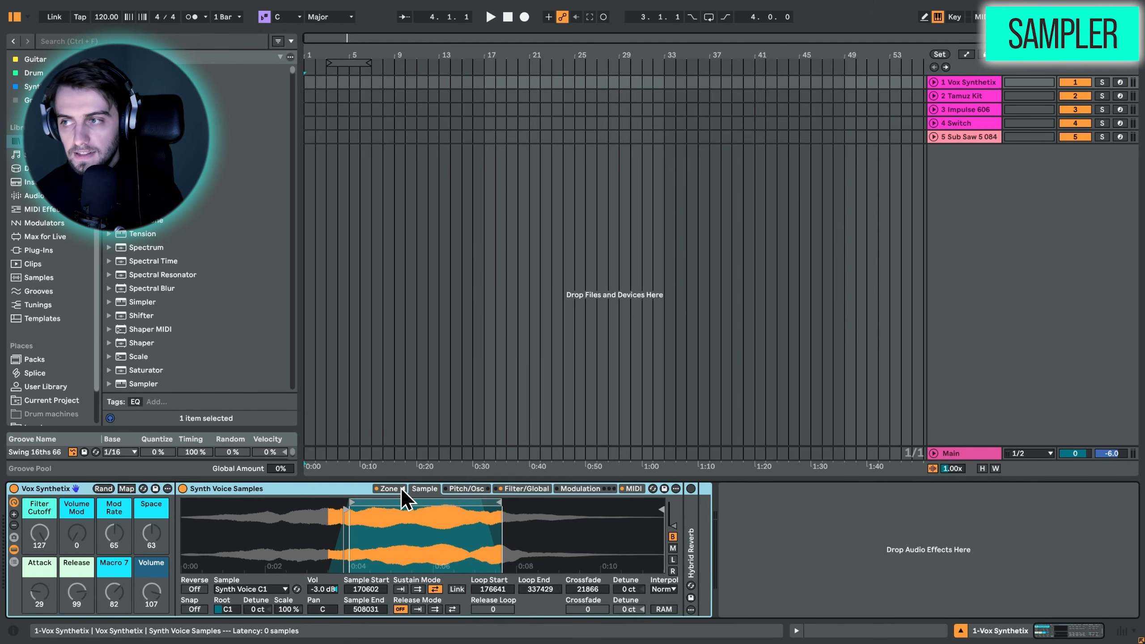
left_click(402, 488)
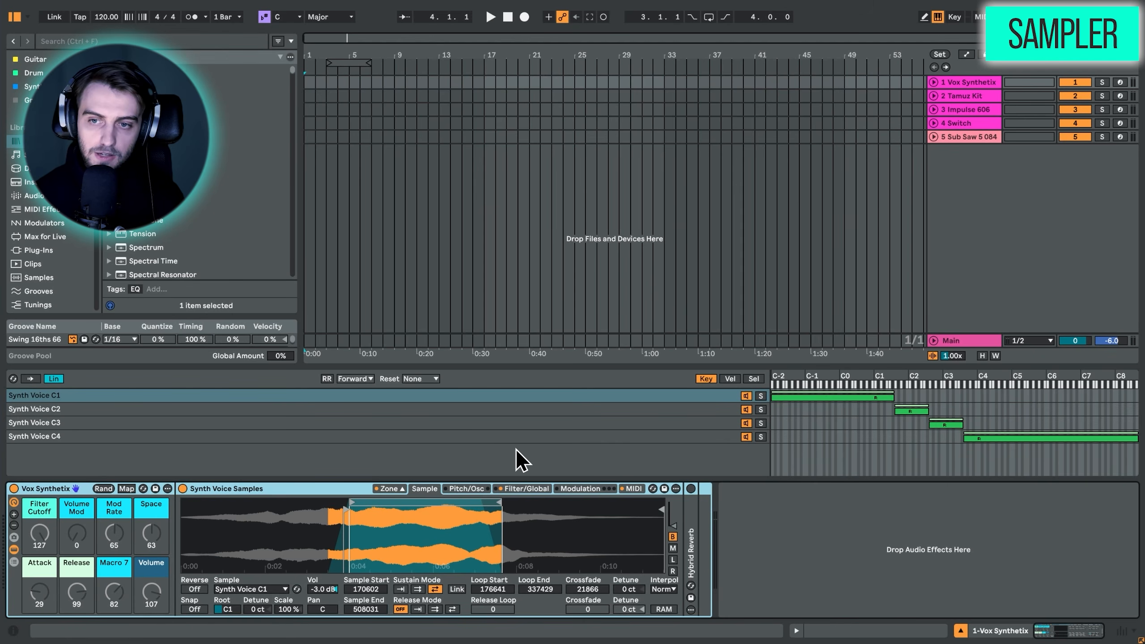
Reveal the Synth Voice C1 sample in the browser and preview the Synth Voice C2, C3 and C4 files.
right_click(424, 536)
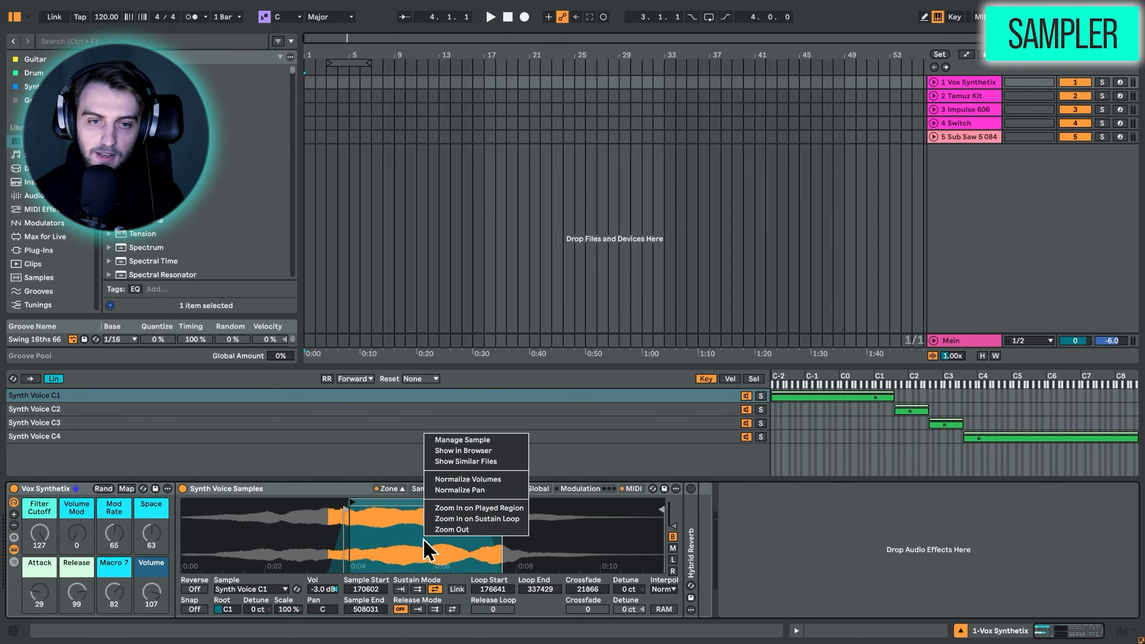
left_click(491, 451)
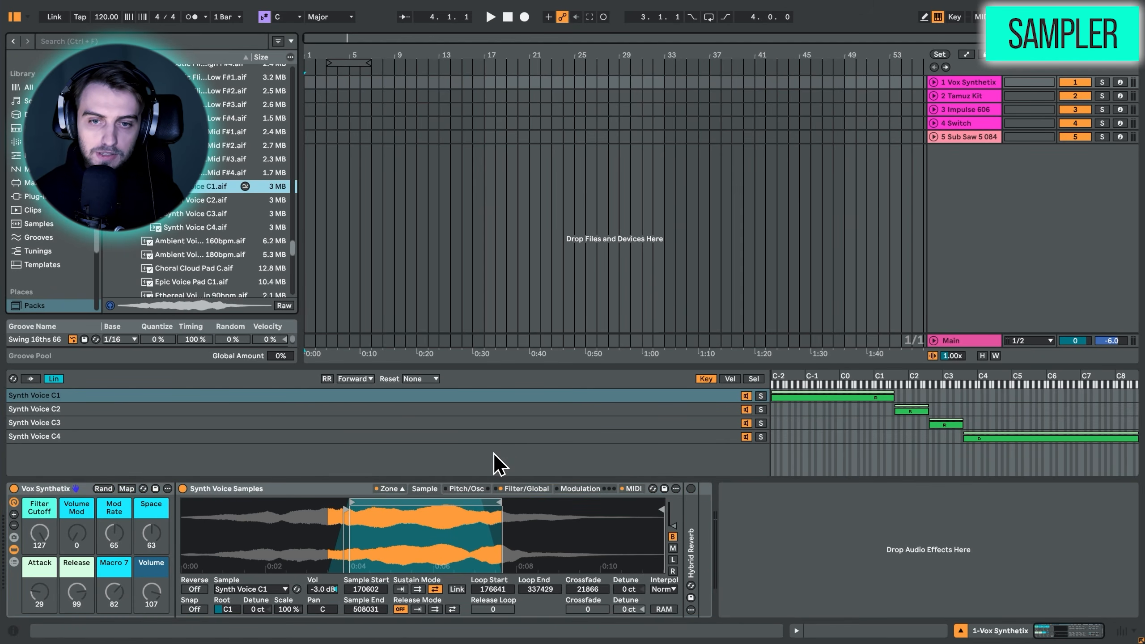
left_click(187, 200)
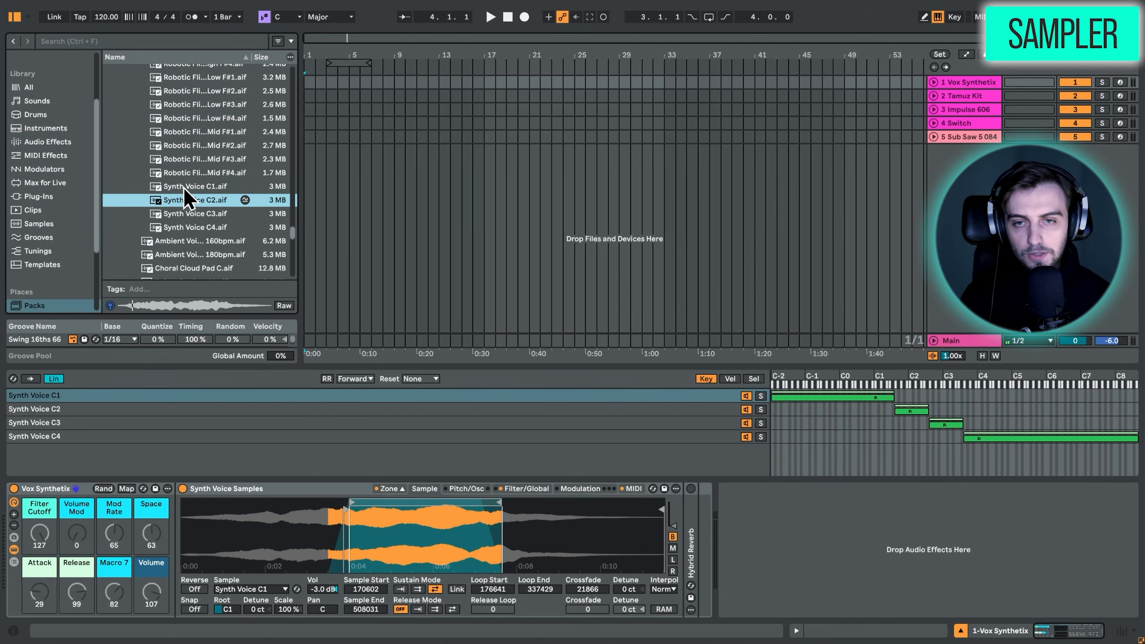
key("Down")
key("Down")
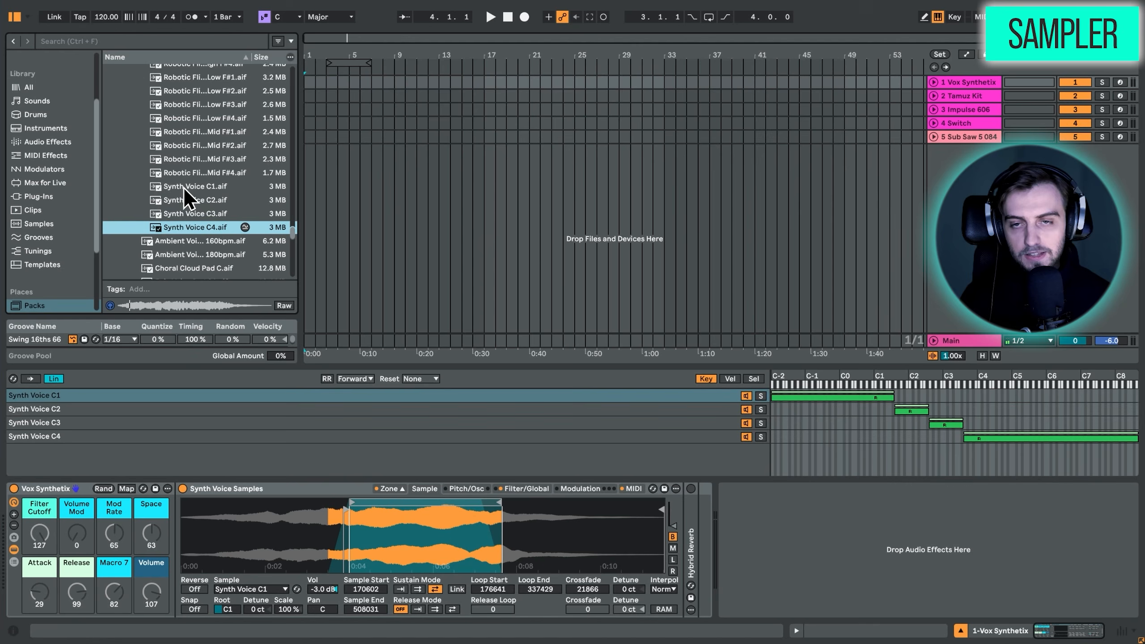
left_click(764, 550)
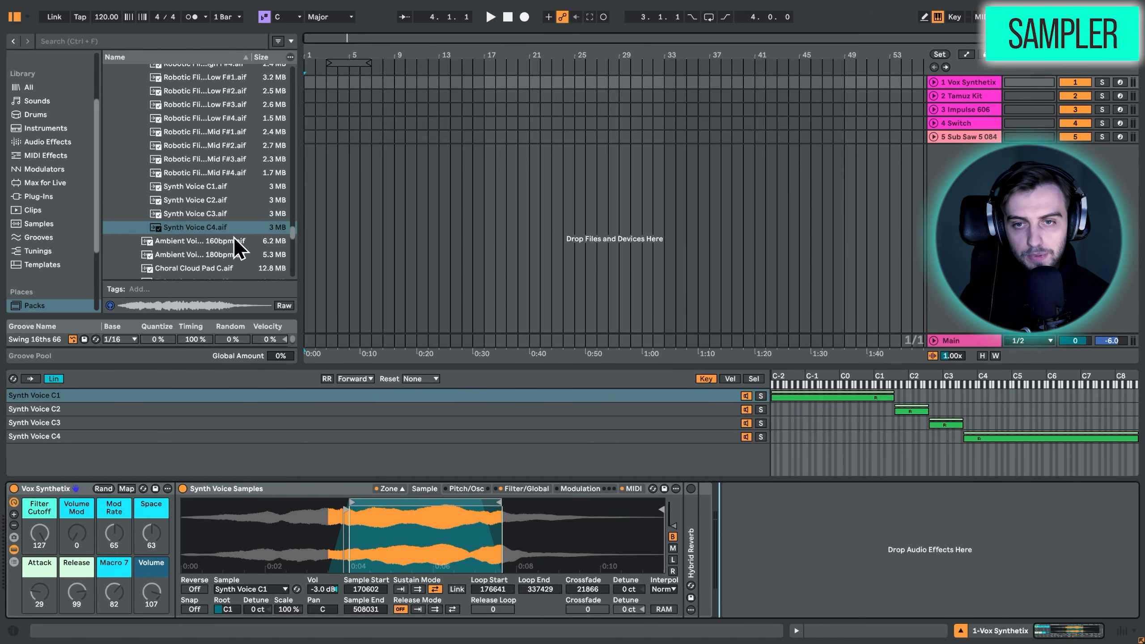
Add Synth Voice C4.aif to the Sampler as an extra zone and delete that duplicate zone again.
left_click_drag(203, 228, 139, 461)
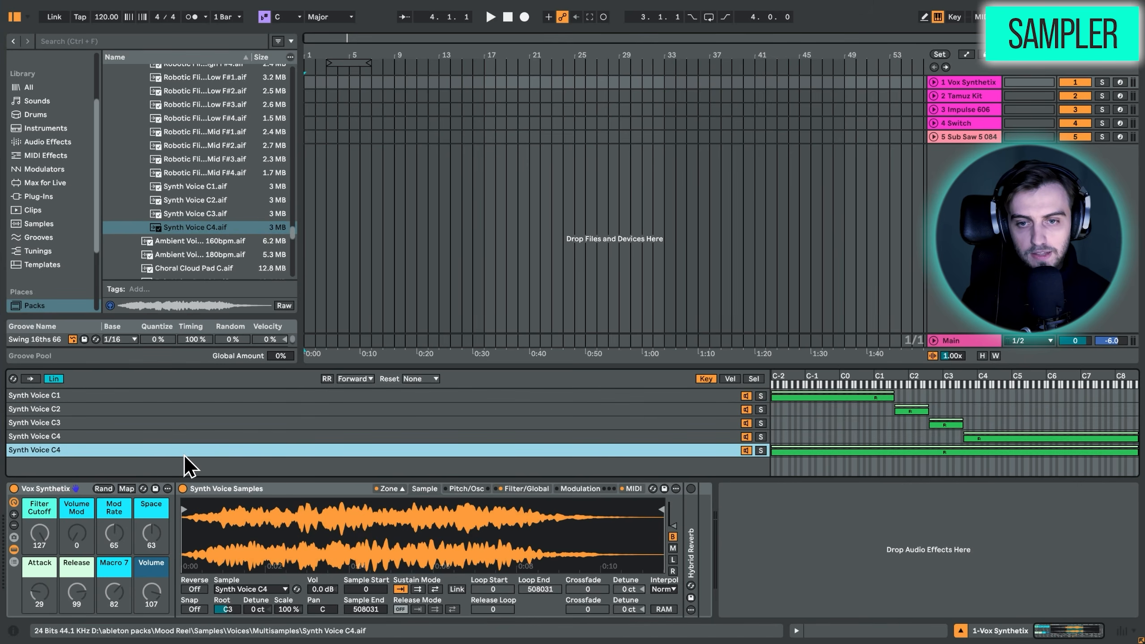
key("Delete")
left_click(391, 490)
left_click(390, 489)
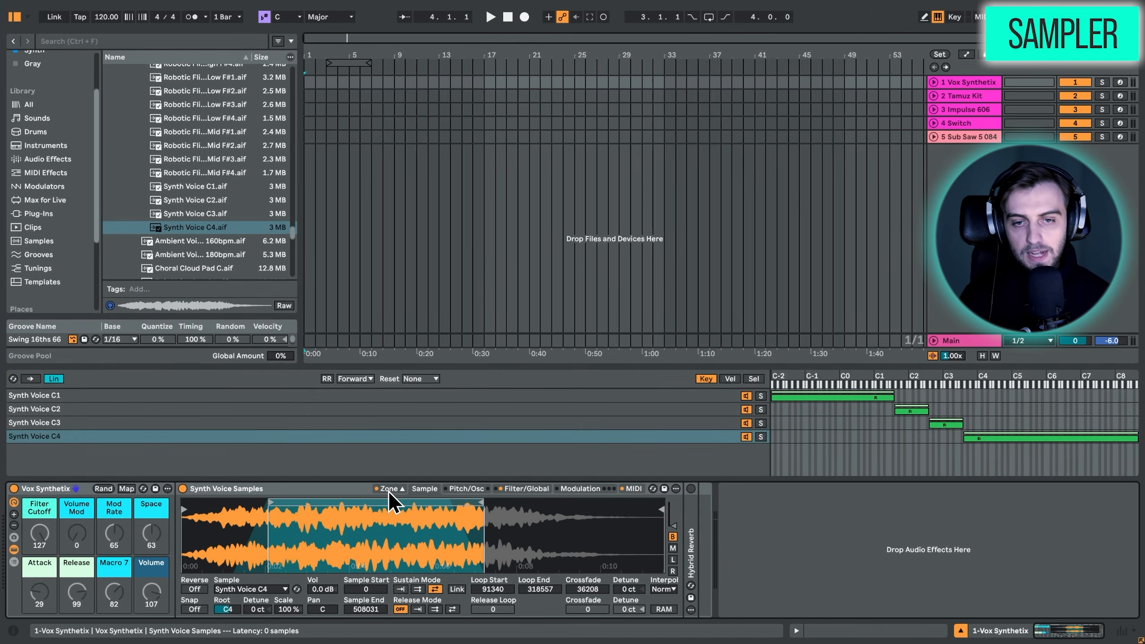
Inspect the Synth Voice C1 to C4 zones one by one, checking both their velocity and key ranges.
left_click(91, 395)
left_click(88, 409)
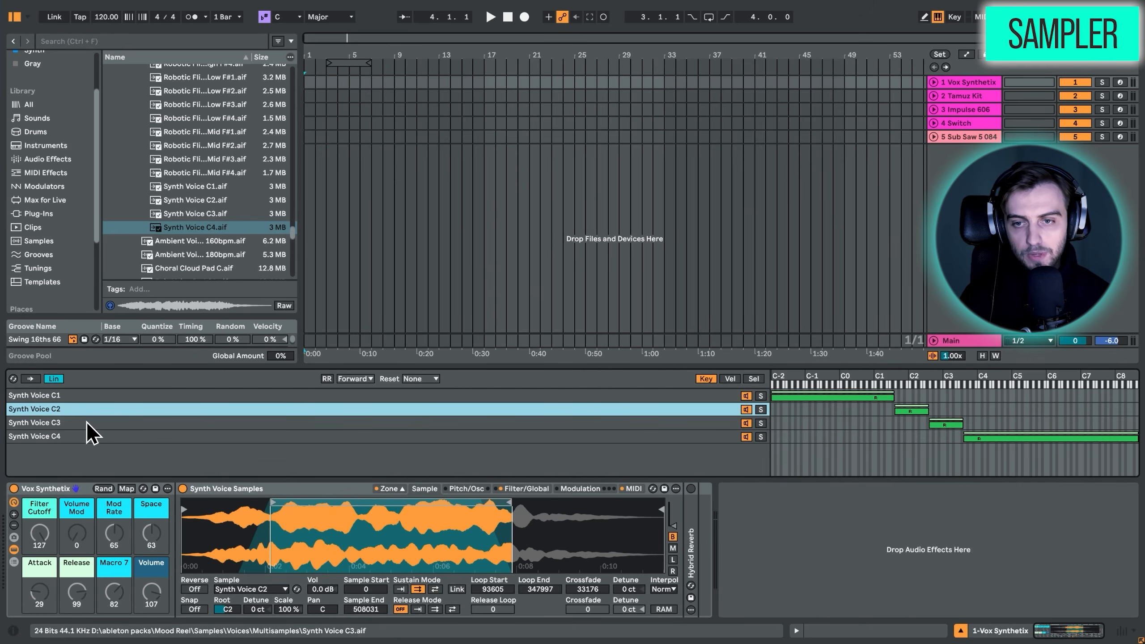
left_click(85, 423)
left_click(85, 436)
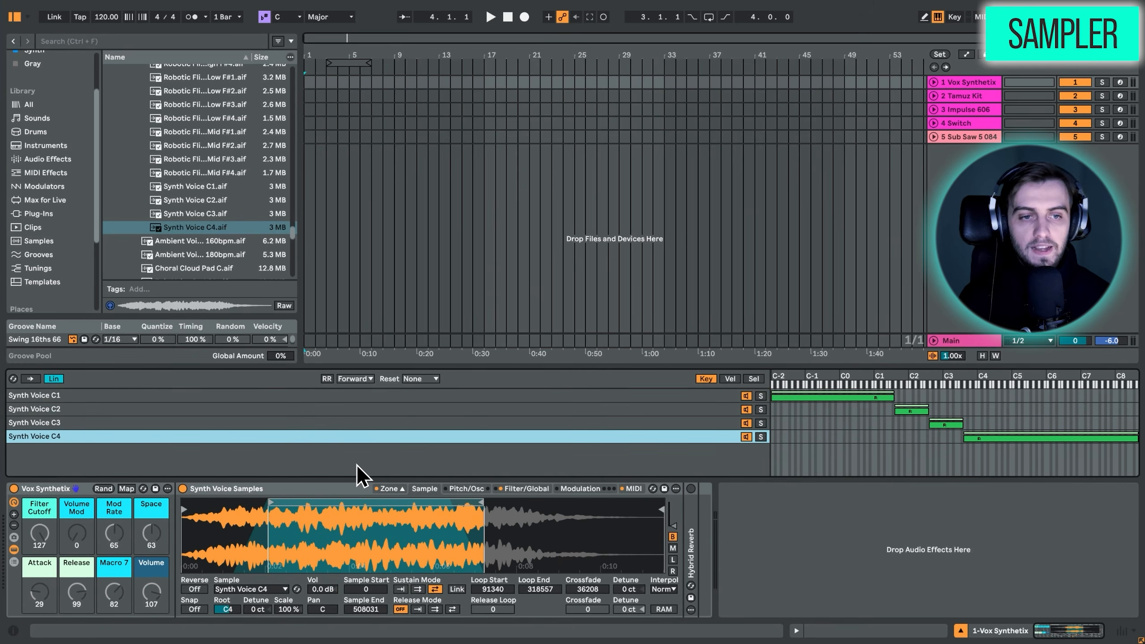
left_click(731, 378)
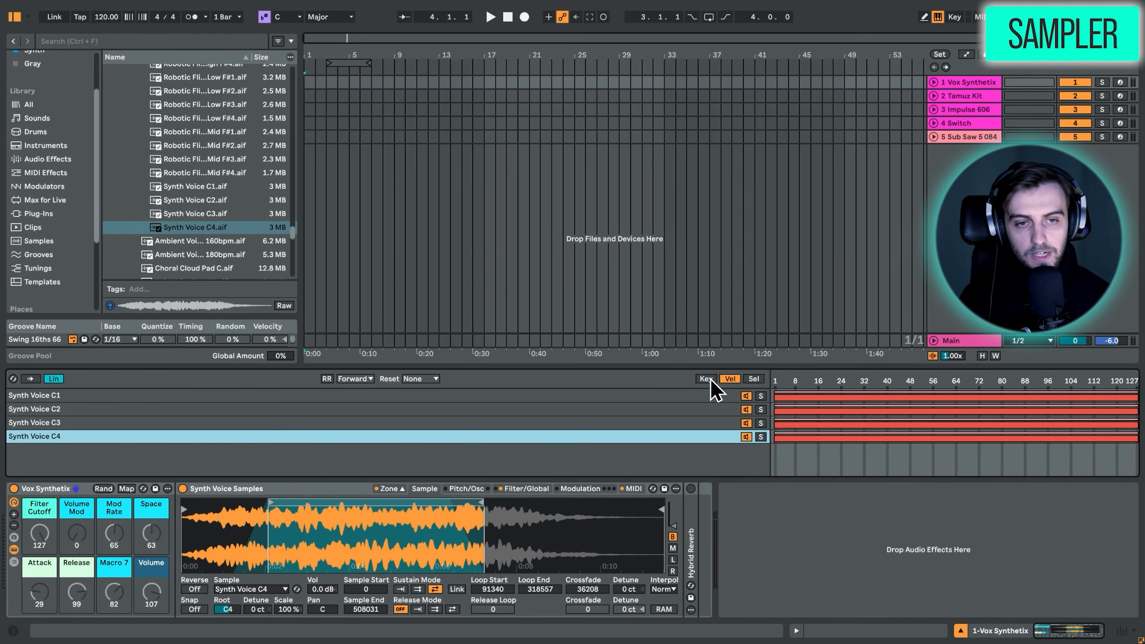
left_click(706, 379)
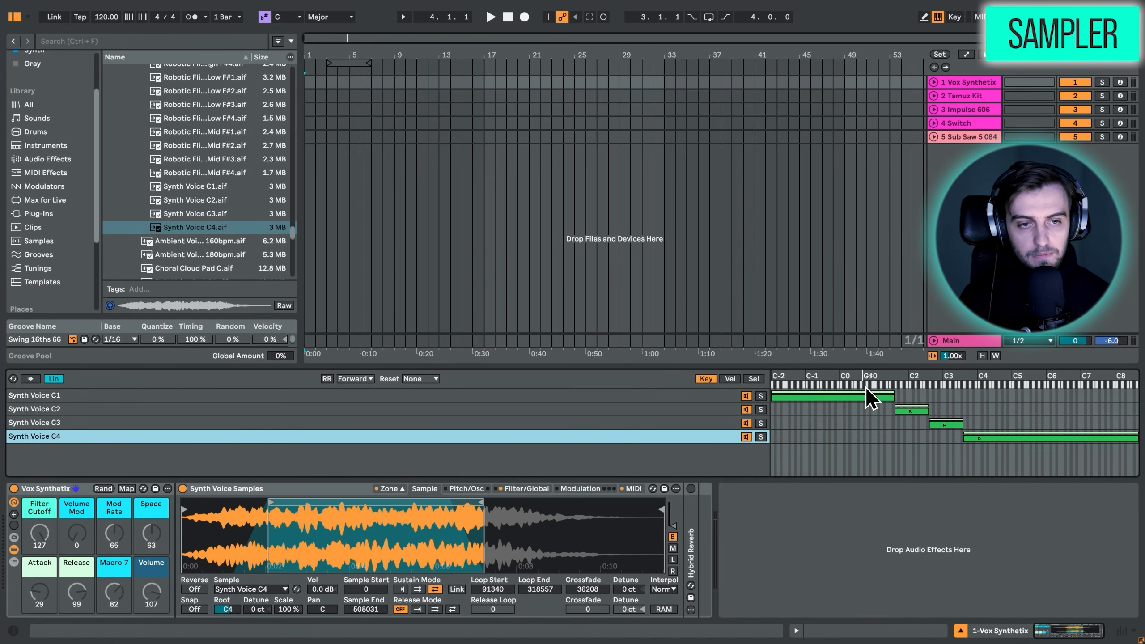
Examine how the key ranges of the Synth Voice zones divide up the keyboard.
left_click(780, 396)
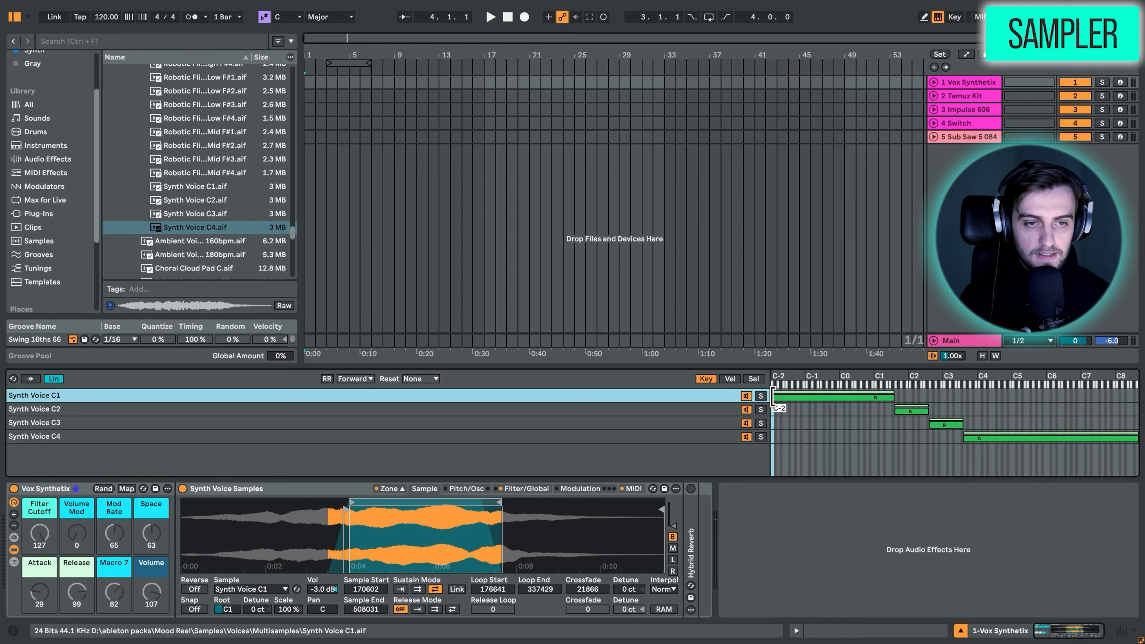
left_click(896, 409)
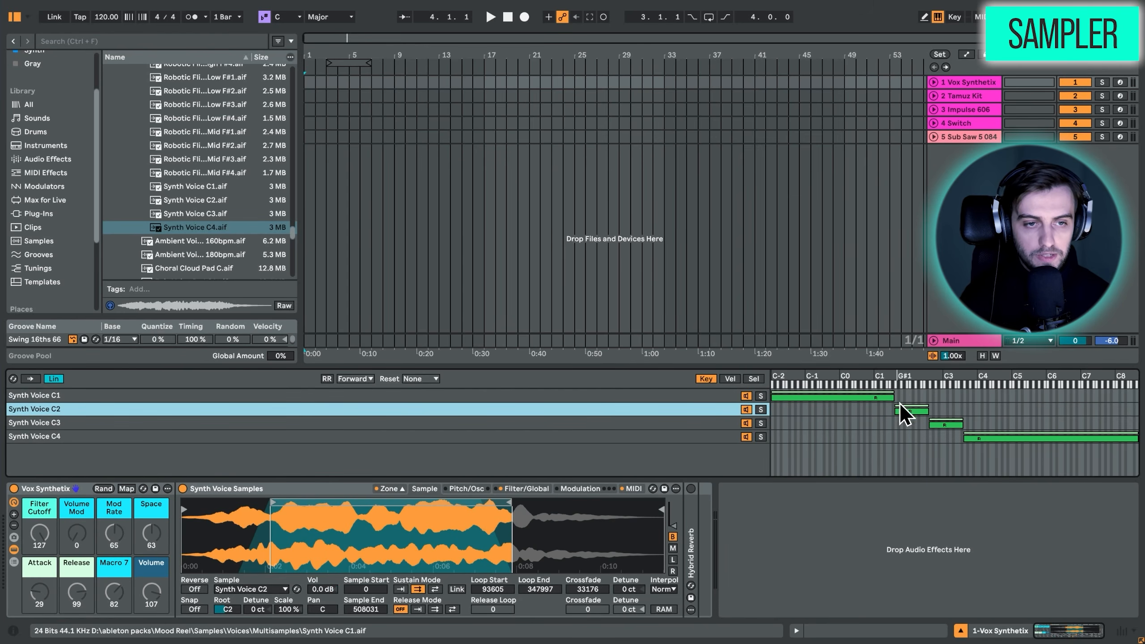
left_click(383, 437)
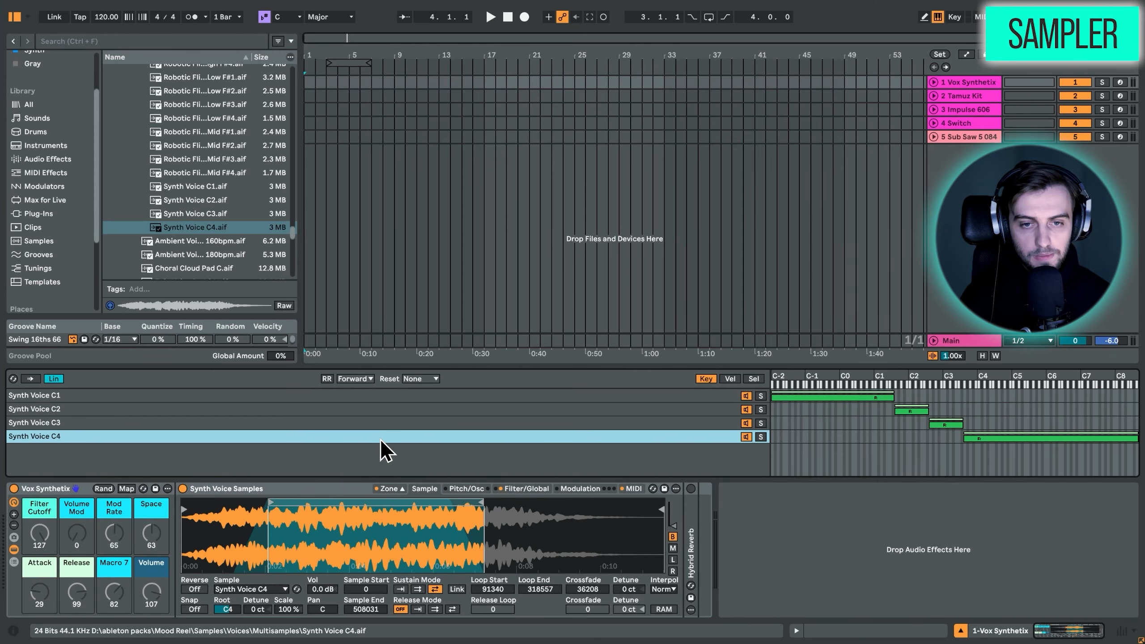
left_click(264, 397)
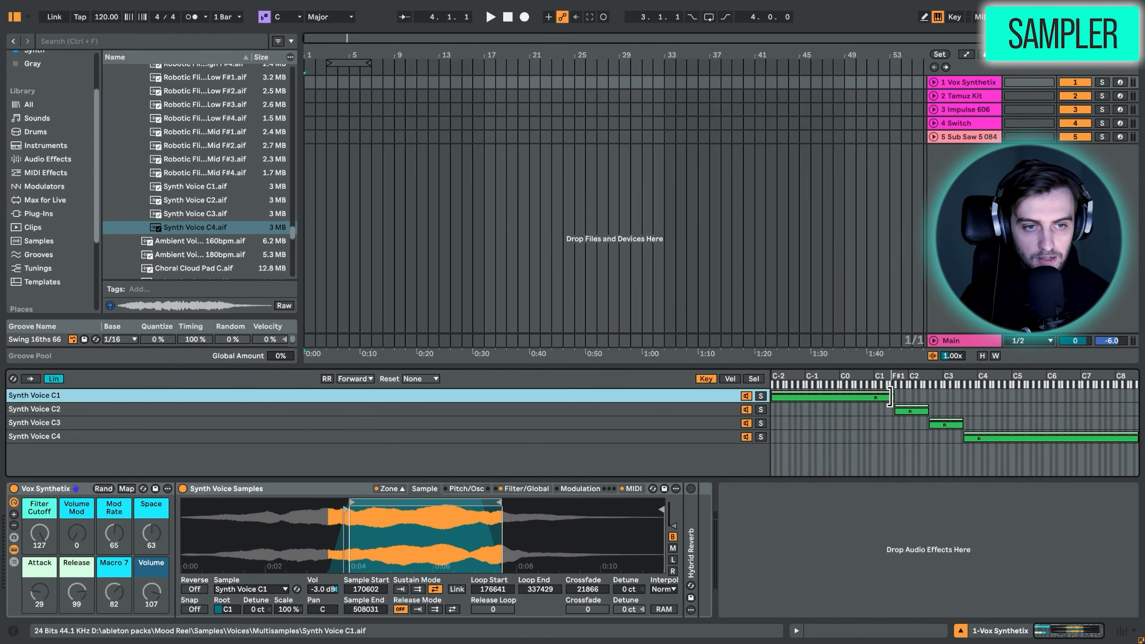
left_click(831, 412)
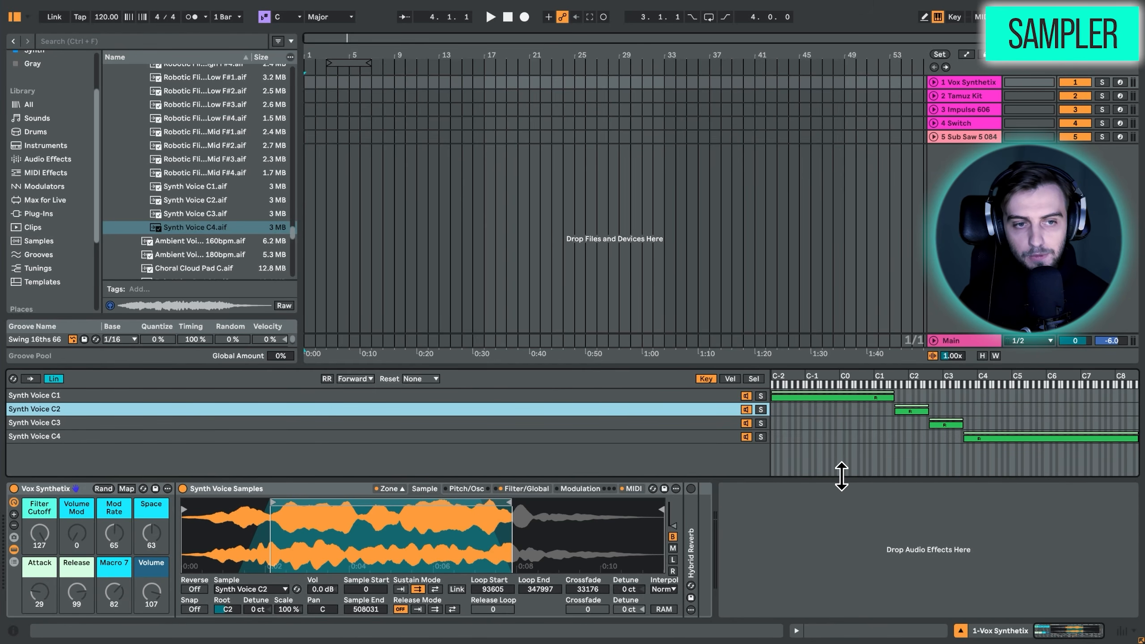
Arm the Vox Synthetix track and play notes in different octaves to hear the zones.
left_click(1120, 82)
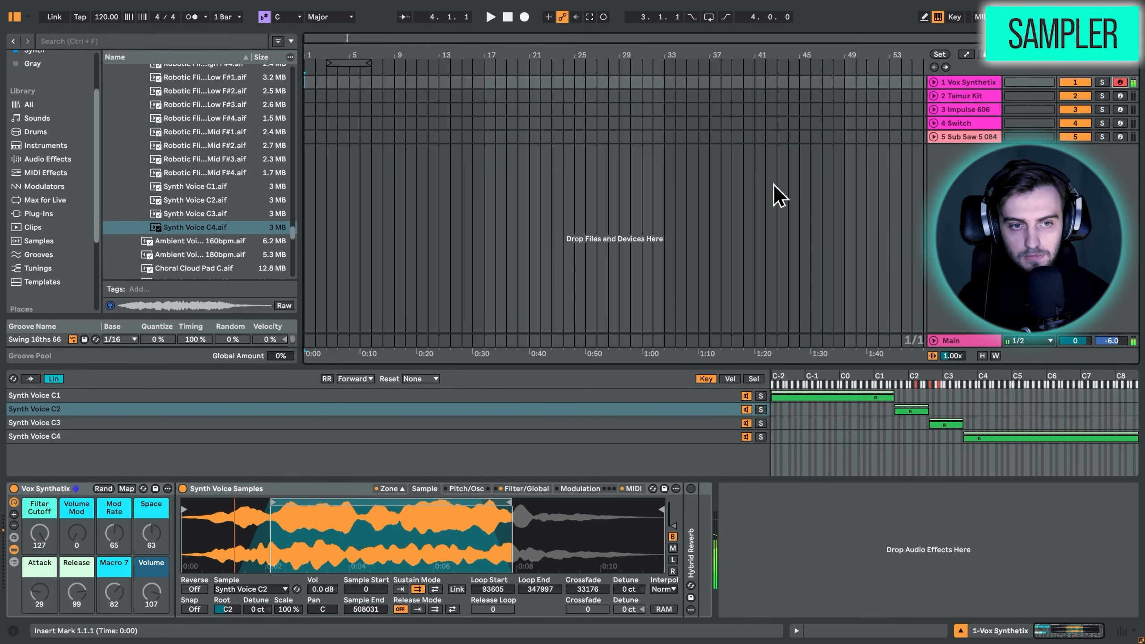
key("a")
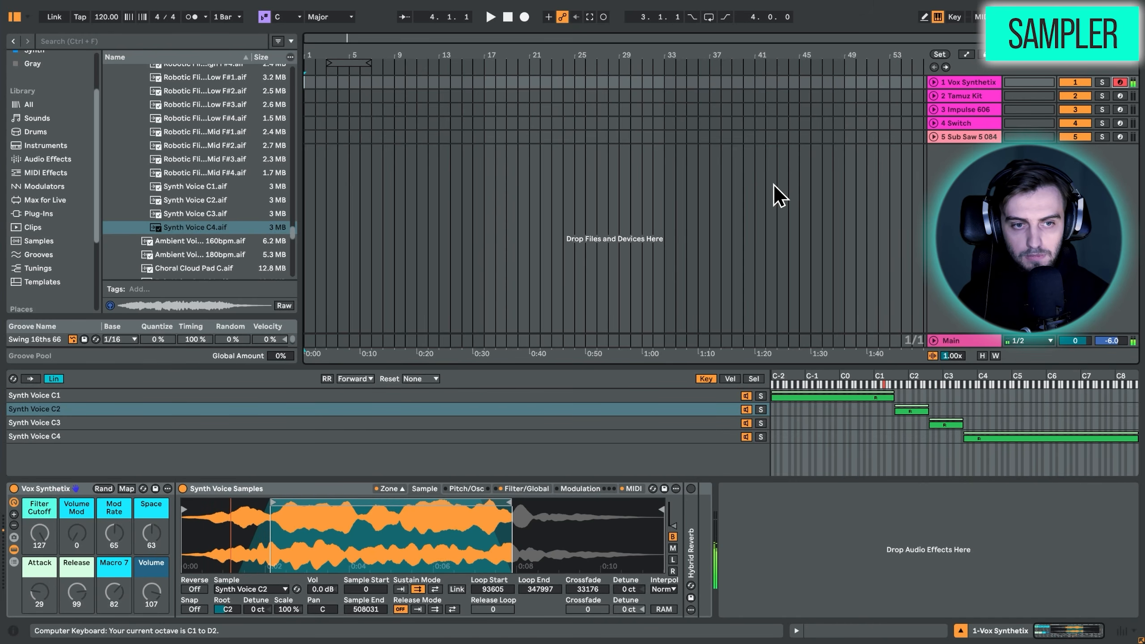
key("x")
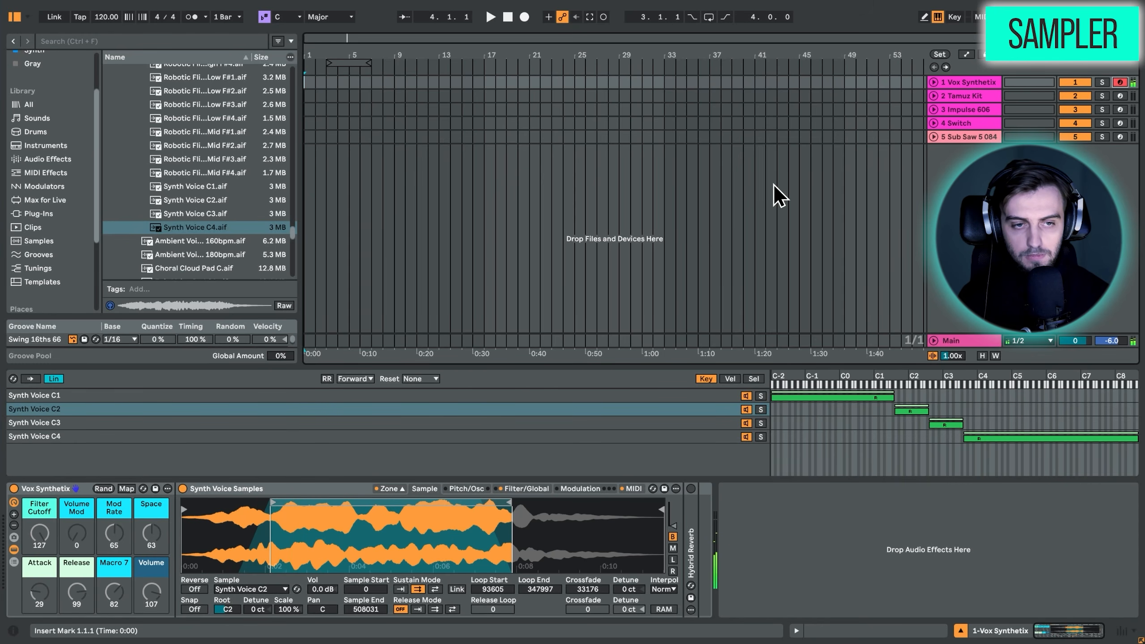
Capture the played notes as a MIDI clip on the Vox Synthetix track and expand that track's height.
left_click(588, 17)
left_click_drag(363, 82, 308, 85)
left_click_drag(944, 139, 944, 175)
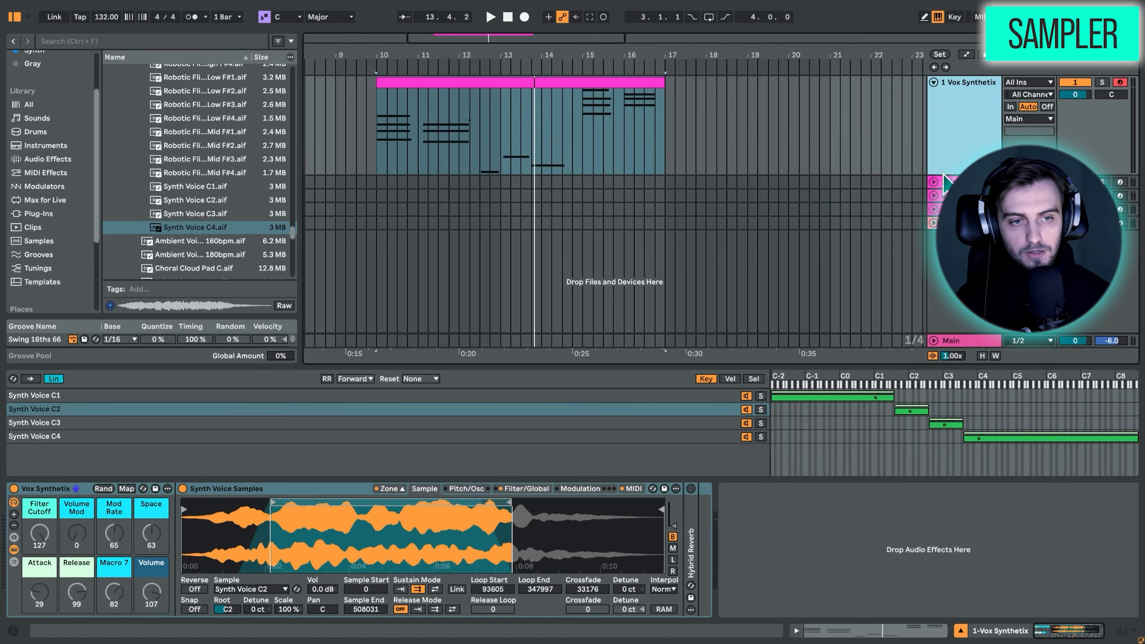
Delete the Synth Voice C1, C2 and C3 zones from the Sampler, keeping only Synth Voice C4.
left_click(492, 396)
key("Delete")
key("Delete")
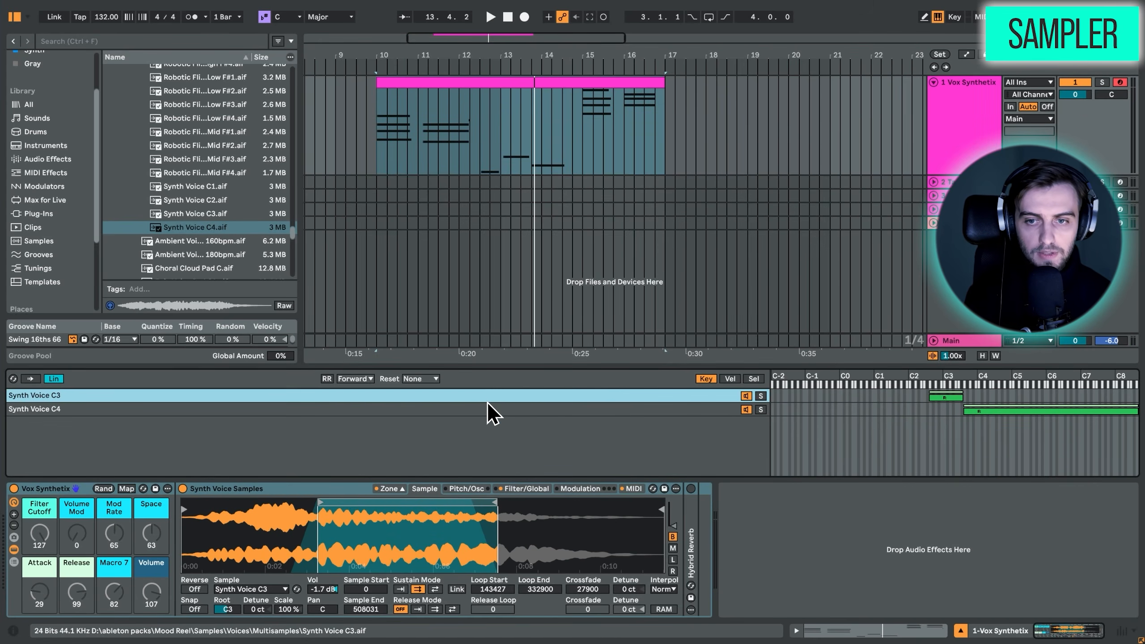
key("Delete")
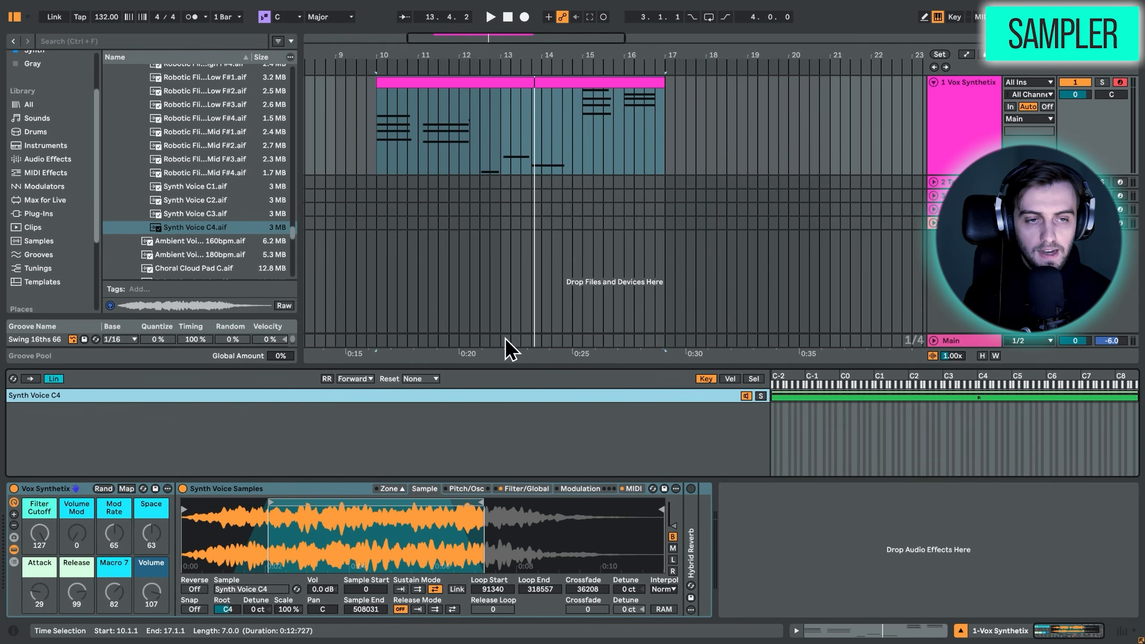
Play the captured Vox Synthetix clip from 14.4.1 to hear its chords through the Synth Voice C4 zone alone.
left_click(455, 82)
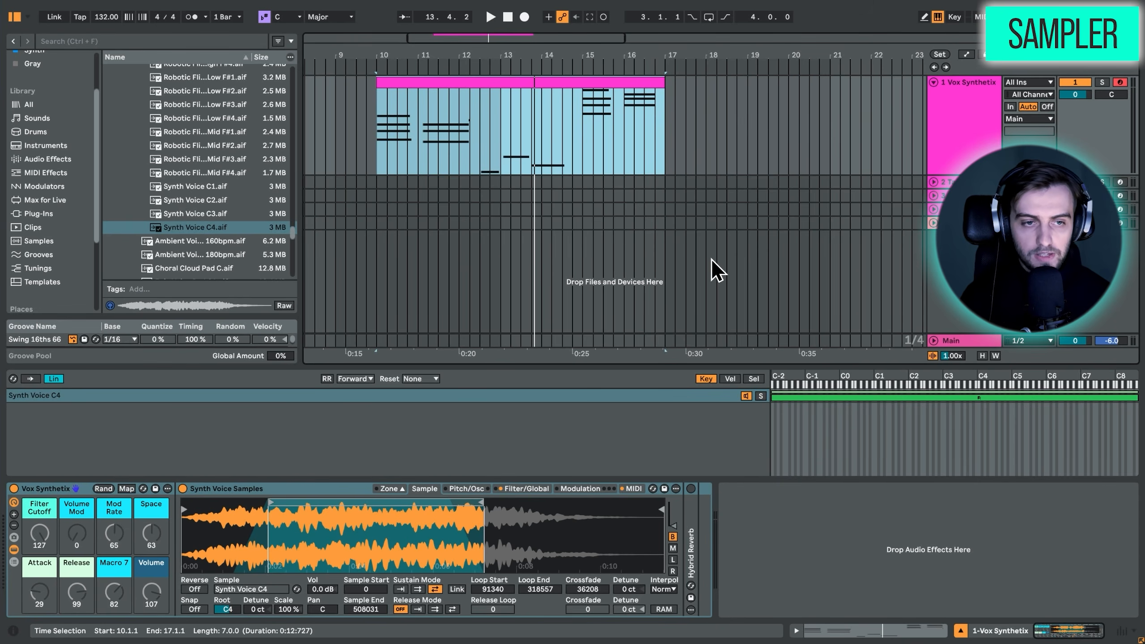
key("space")
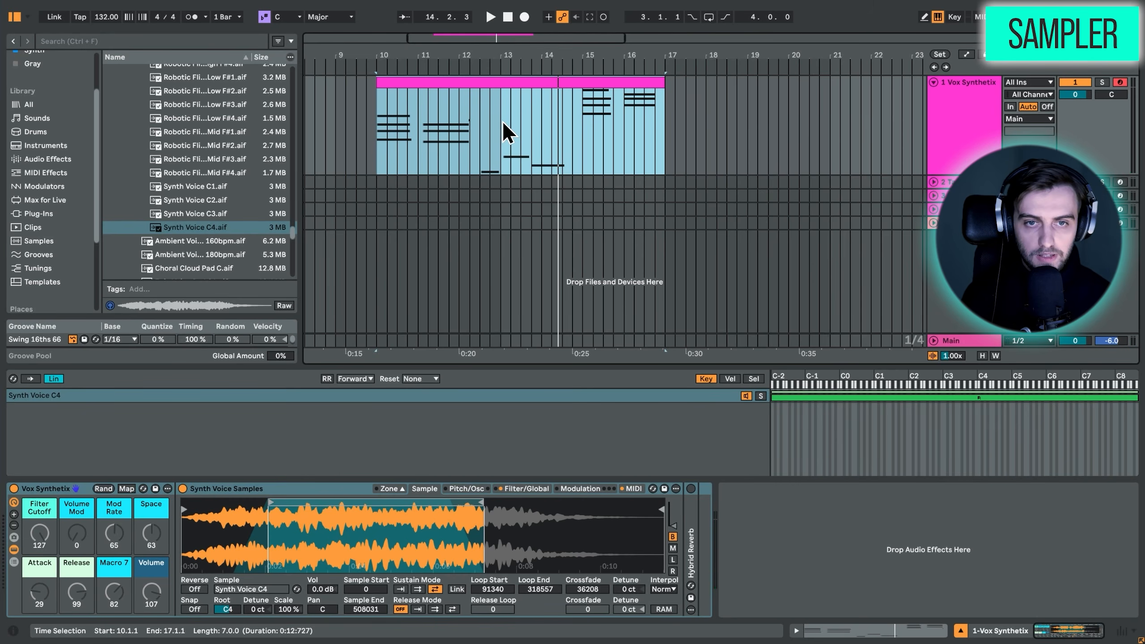
left_click(573, 144)
key("space")
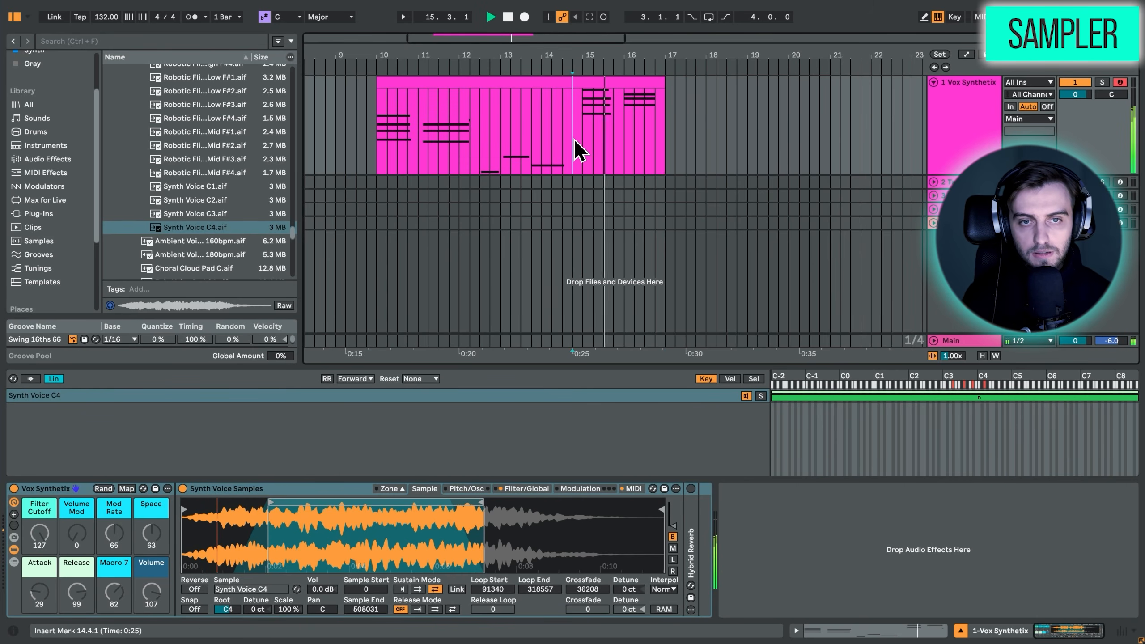
key("space")
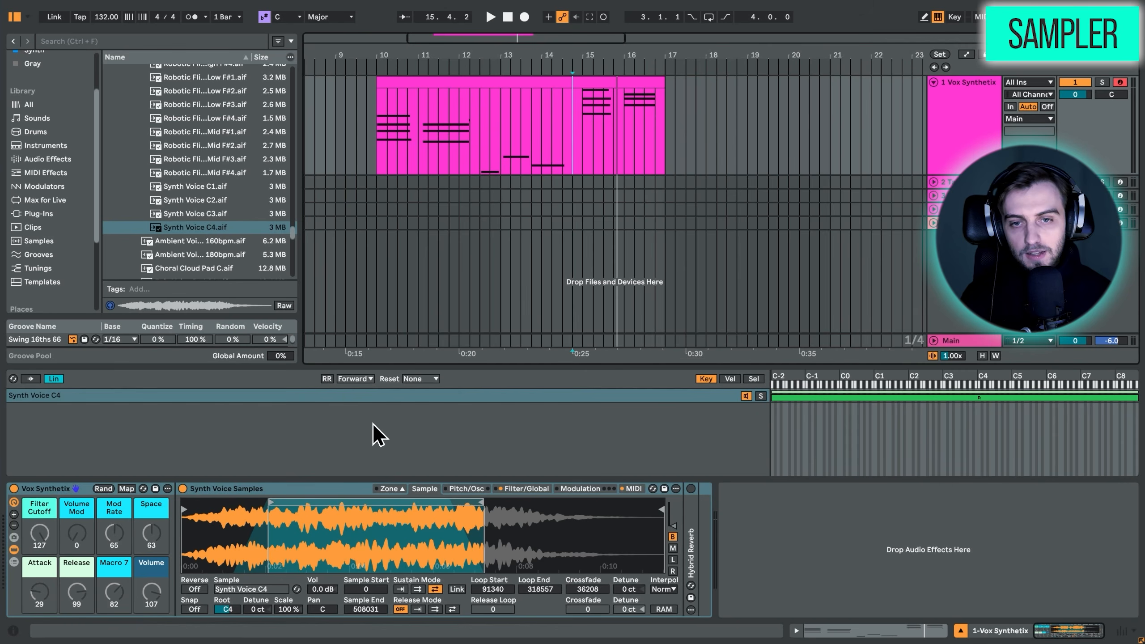
Undo the deletion of the Synth Voice C1, C2 and C3 zones and select the Synth Voice C1 zone.
key("ctrl+z")
key("ctrl+z")
key("ctrl+z")
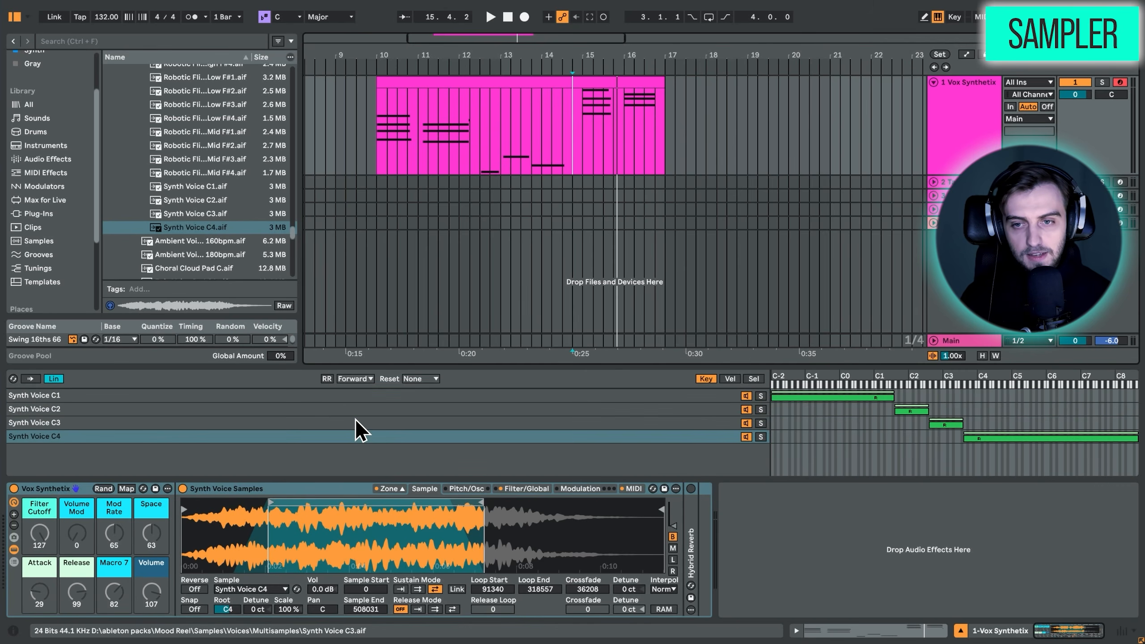
left_click(380, 396)
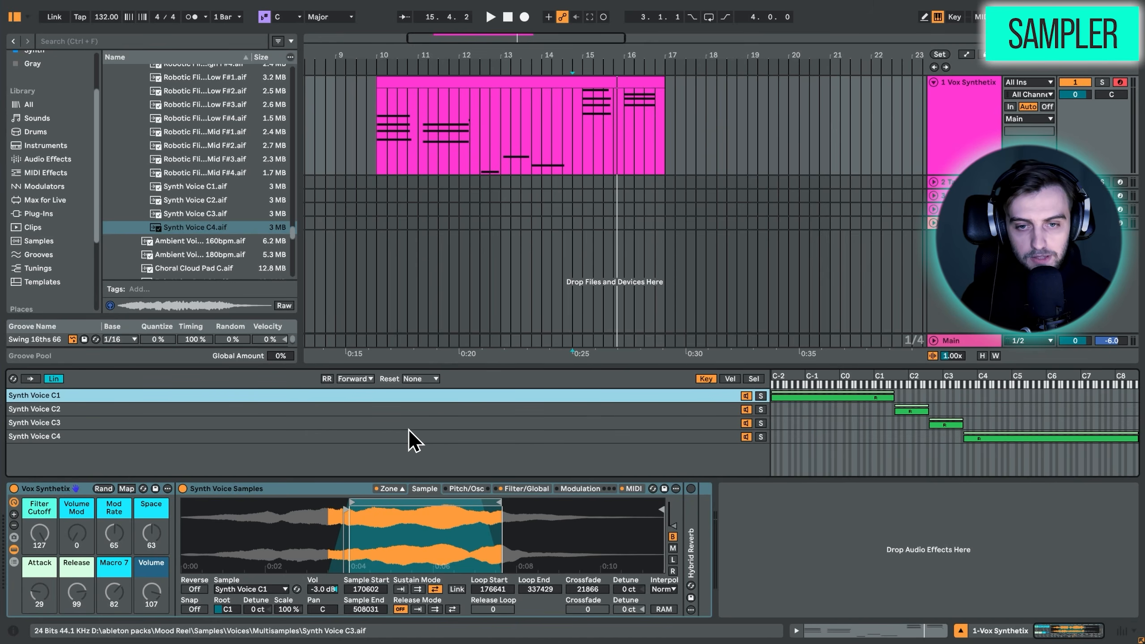
Turn off the pitch envelope in the Sampler's pitch and oscillator settings and play a note to hear it.
left_click(466, 488)
left_click(754, 133)
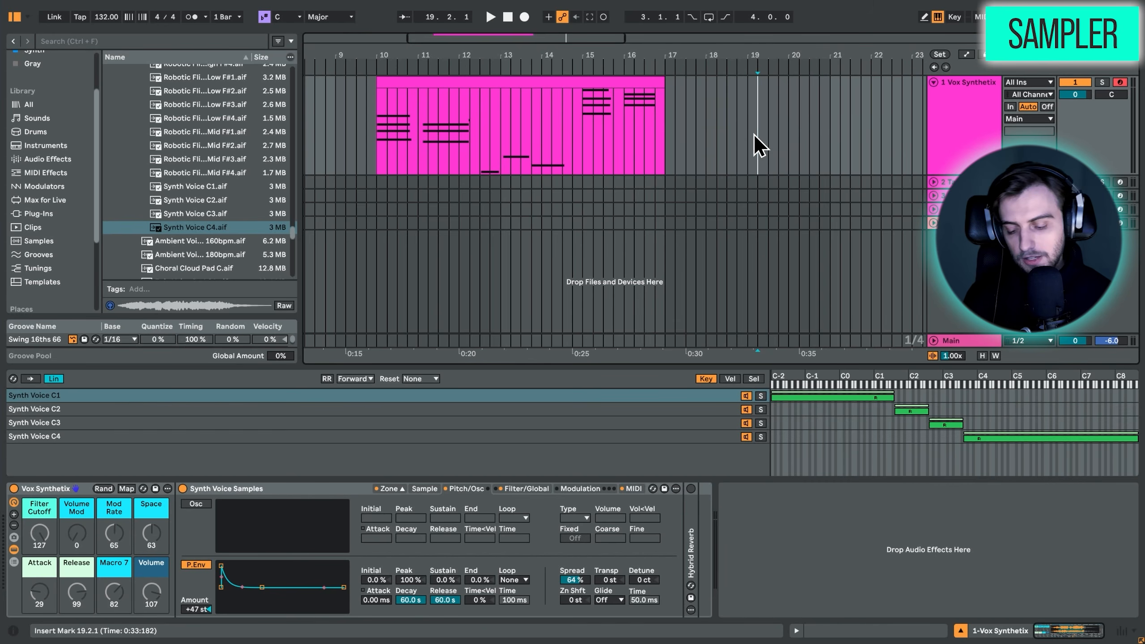
key("a")
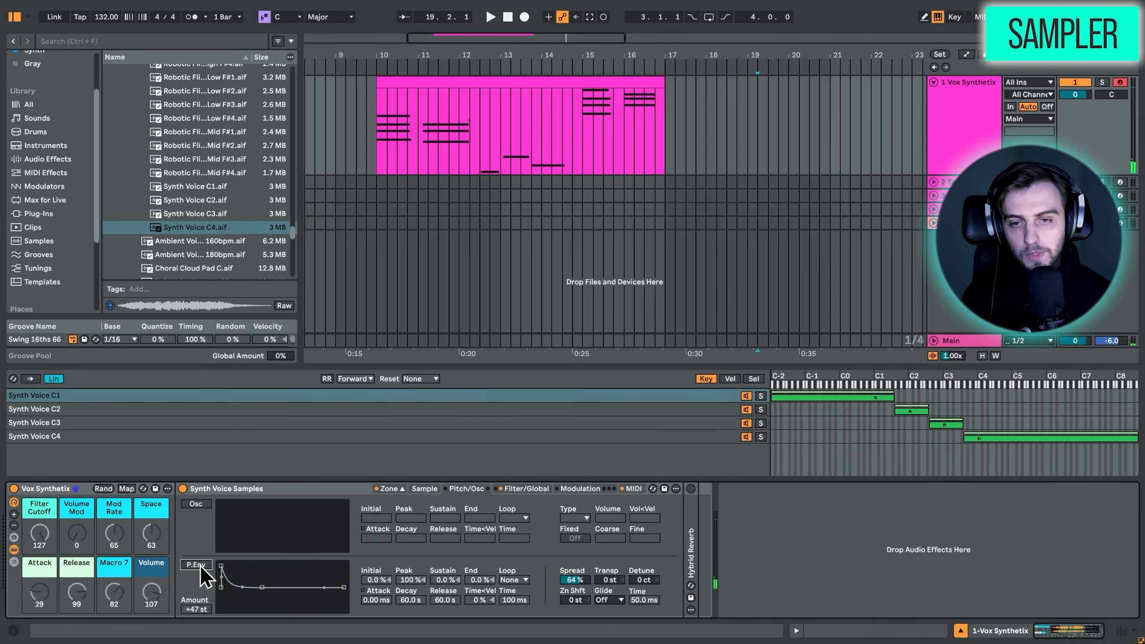
Set the filter resonance to 6.8 %, audition the filter envelope with an amount of -56, and switch both the envelope and filter off.
left_click(518, 488)
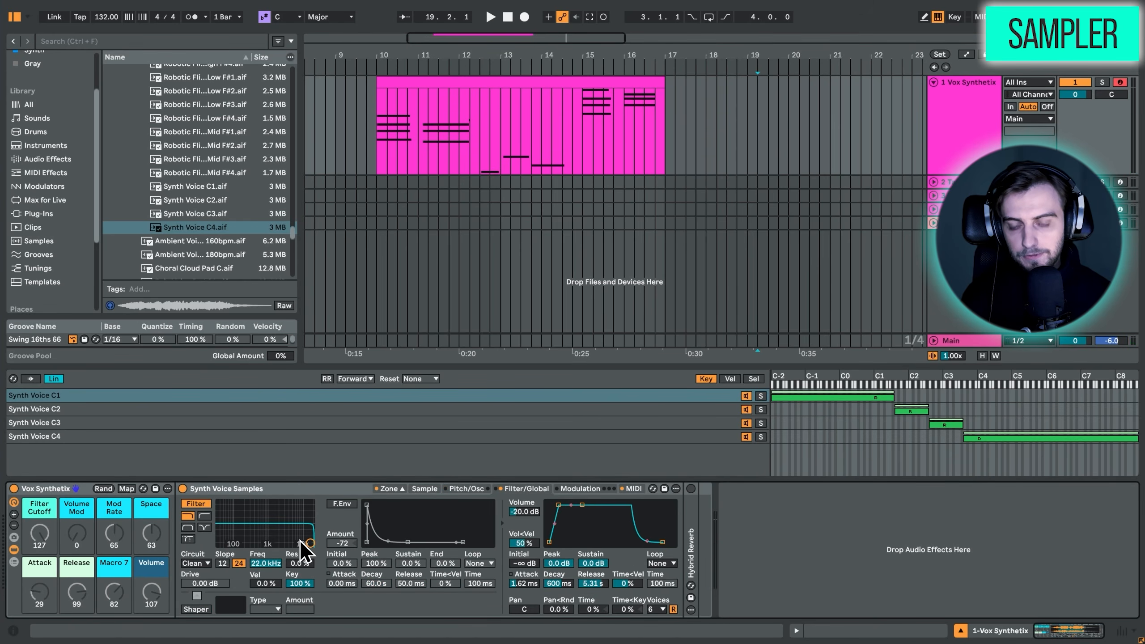
mouse_move(310, 543)
left_mouse_down()
mouse_move(262, 523)
mouse_move(310, 541)
left_mouse_up()
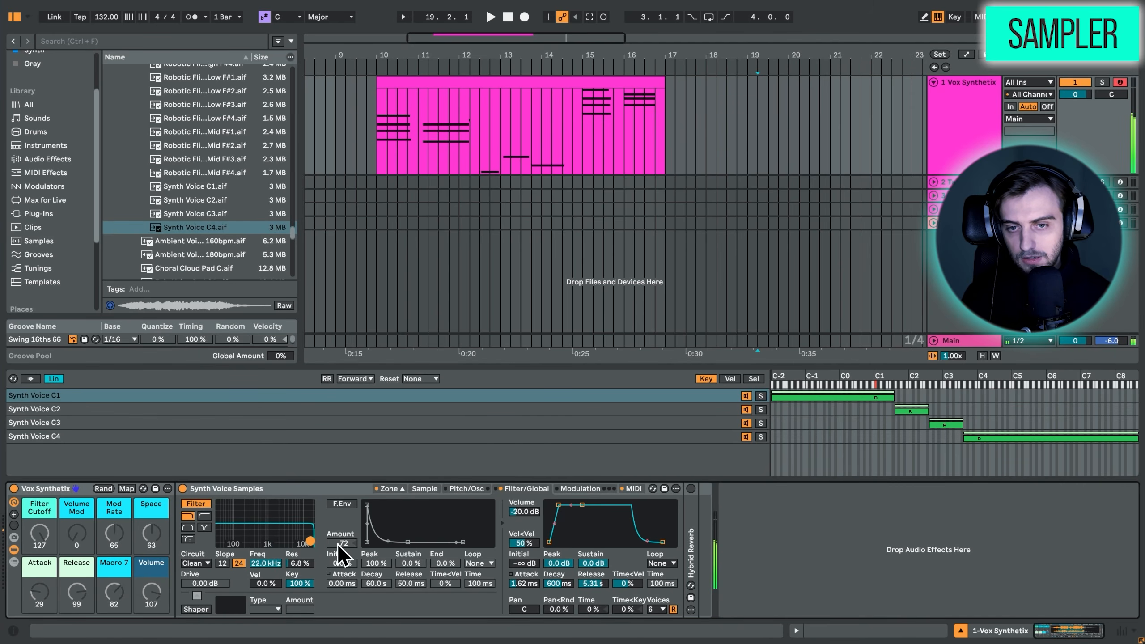
left_click(342, 503)
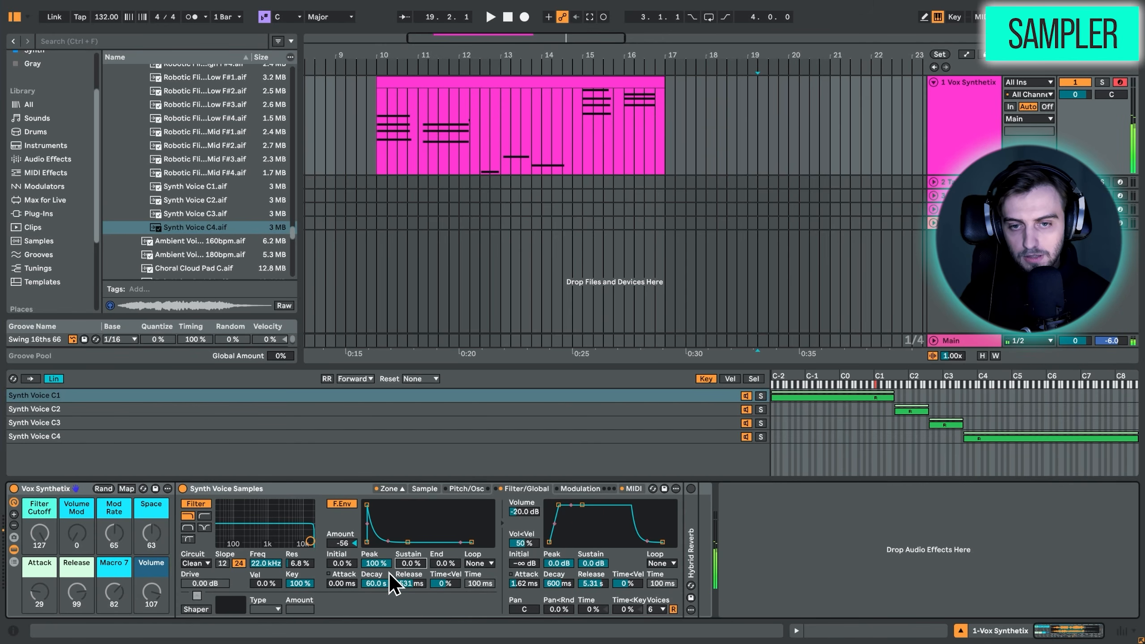
left_click(338, 502)
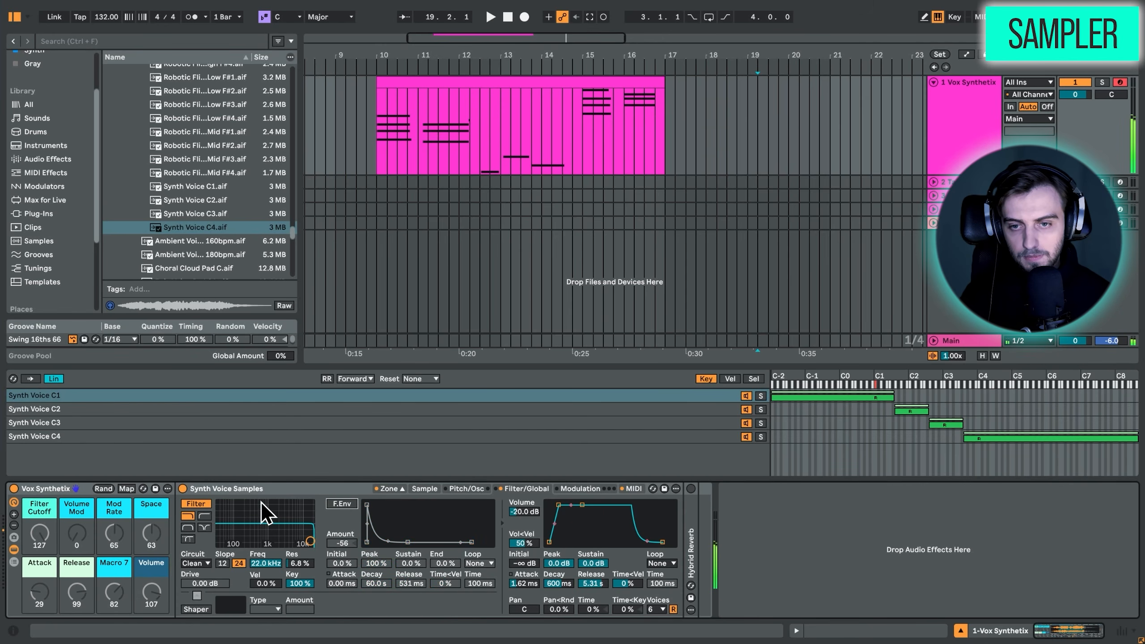
left_click(195, 503)
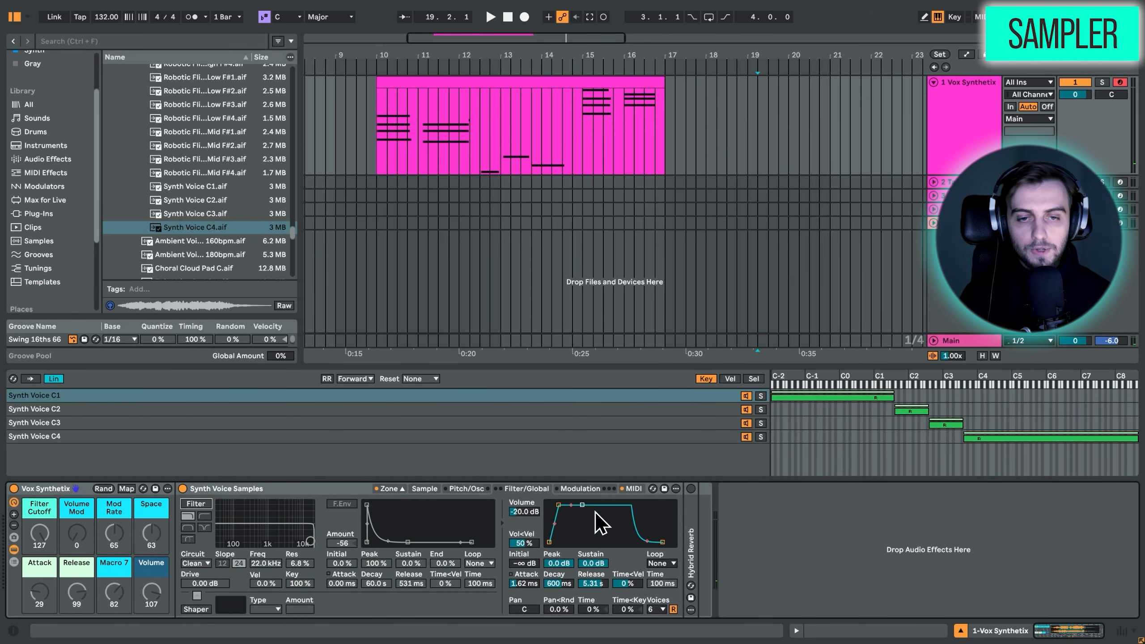
Turn off LFO 2 in the Sampler's modulation settings, then turn on LFO 3 and assign its destination A to Filter Drive.
left_click(579, 488)
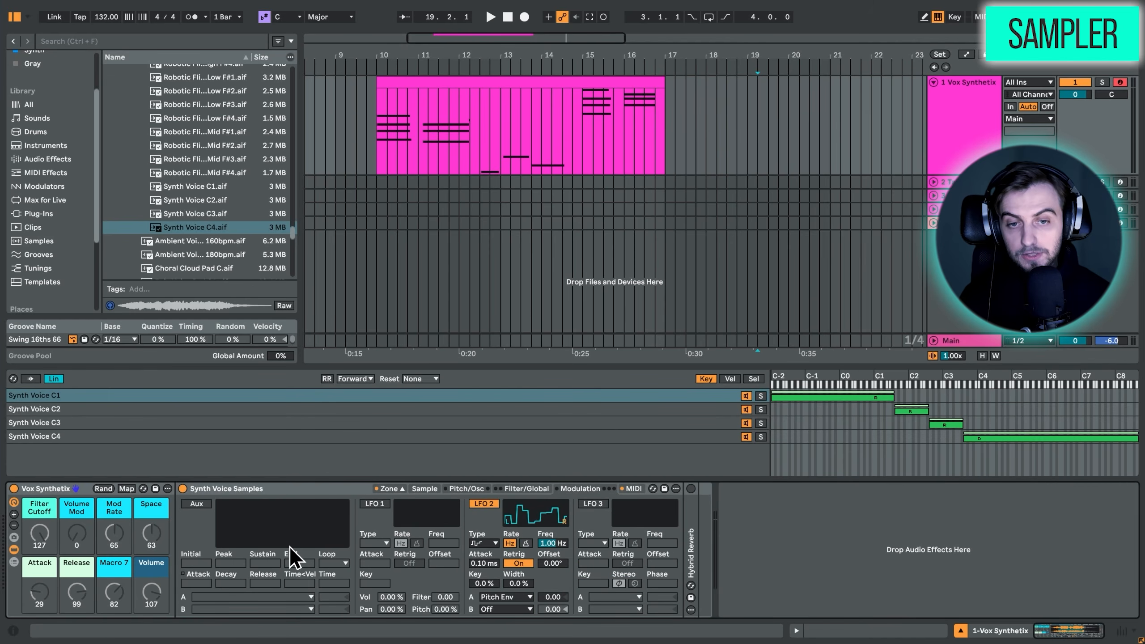
left_click(481, 503)
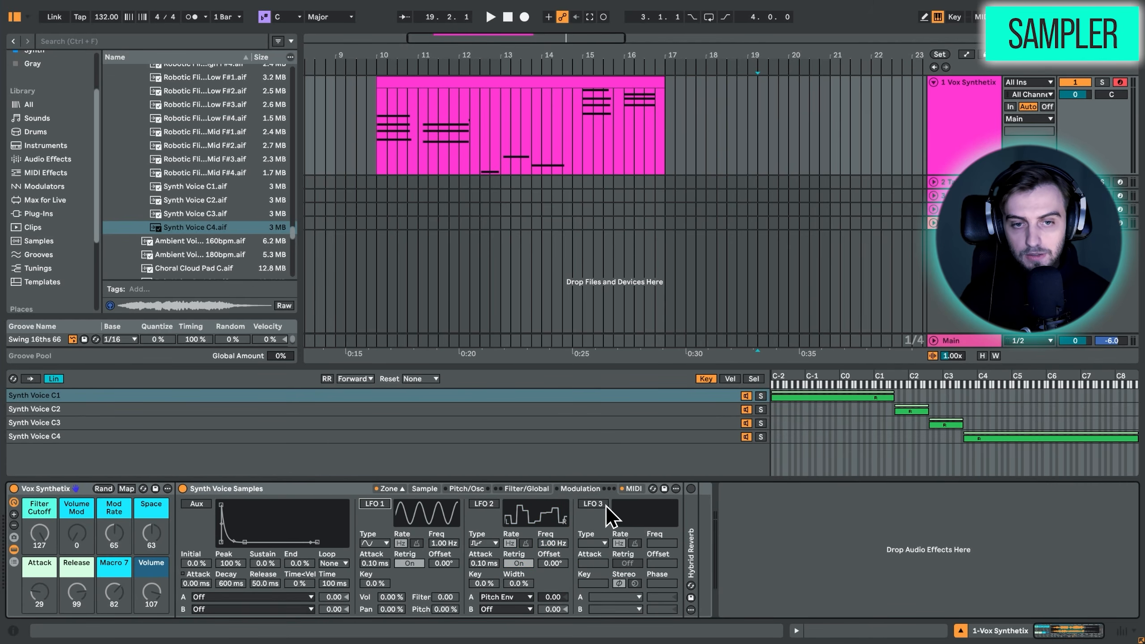
left_click(593, 504)
left_click(608, 597)
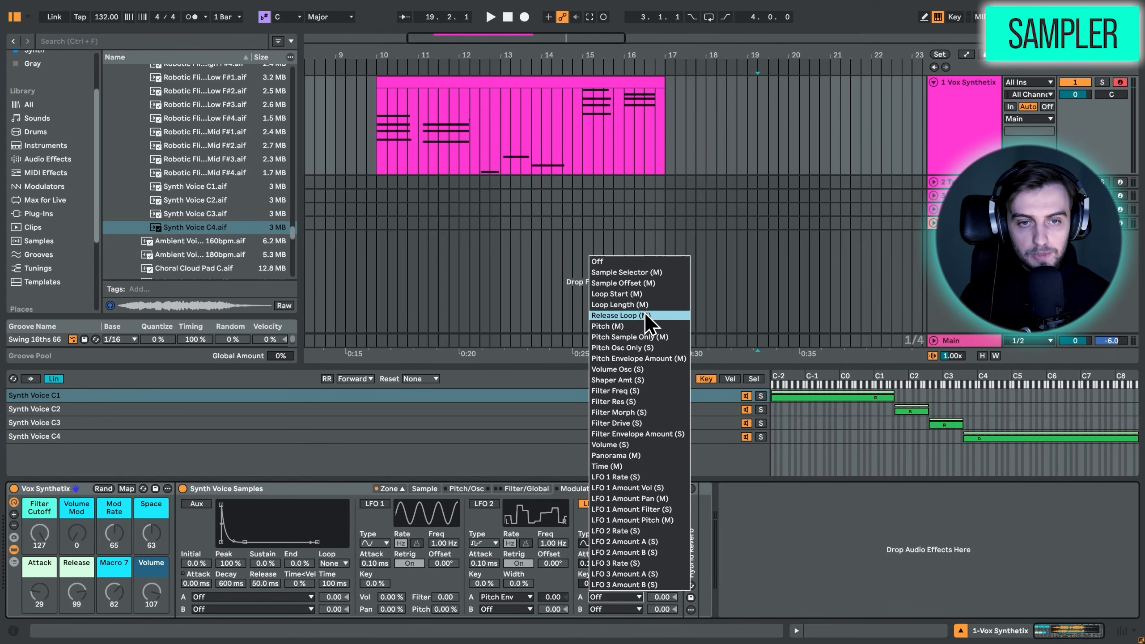
left_click(629, 426)
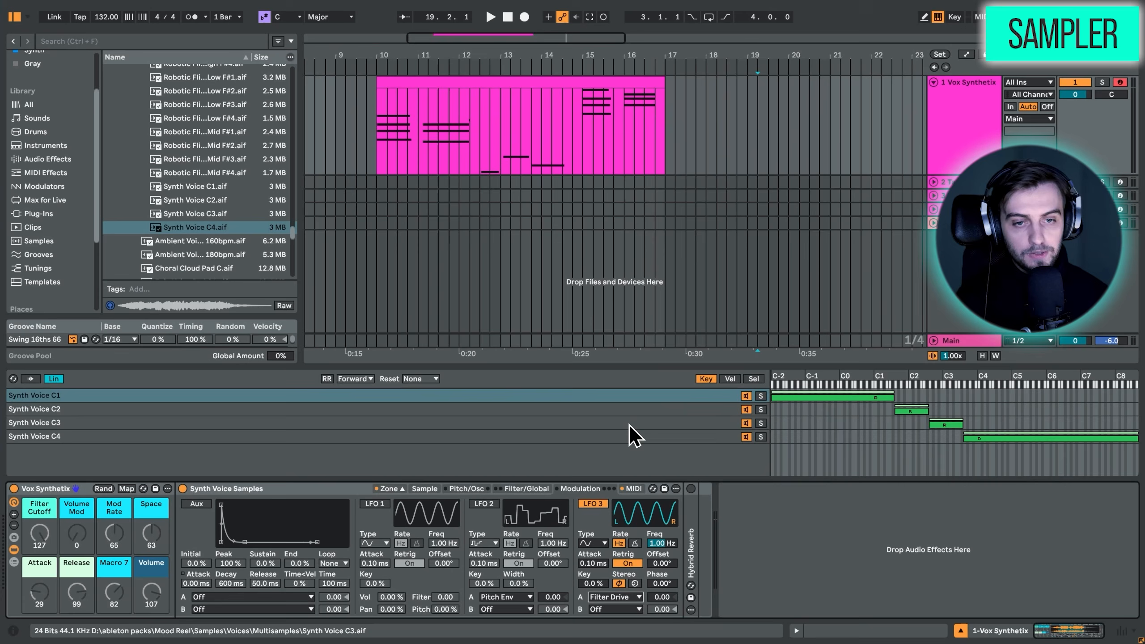
left_click(613, 597)
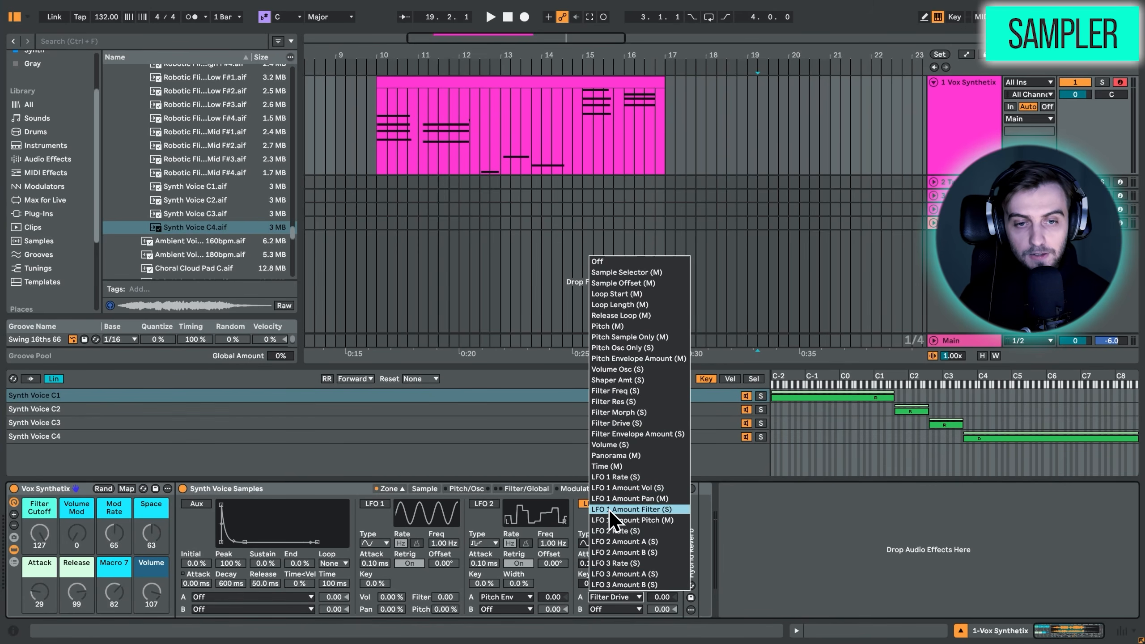
left_click(556, 584)
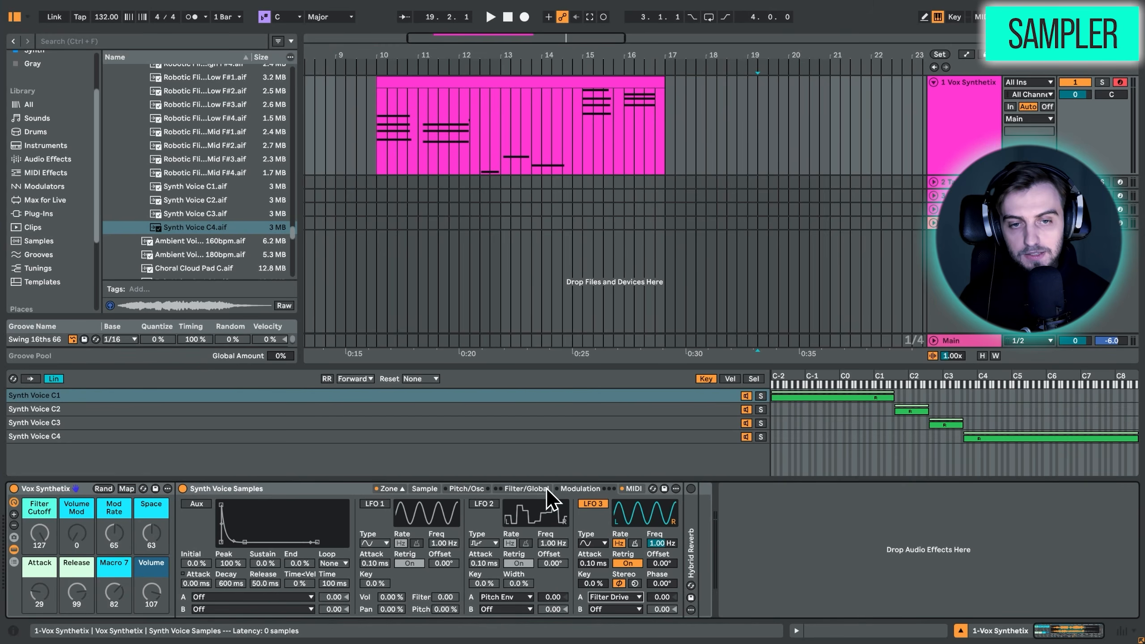
Turn on the Sampler's modulation oscillator and set its Coarse to 34 and Volume to -∞ dB while playing notes.
left_click(466, 488)
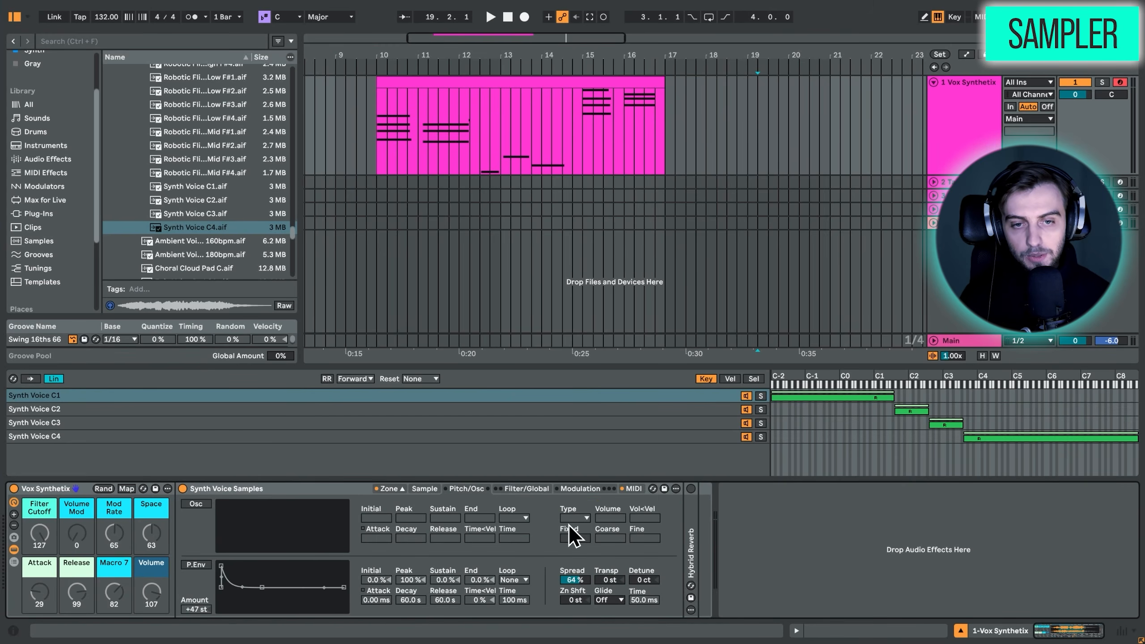
left_click(196, 504)
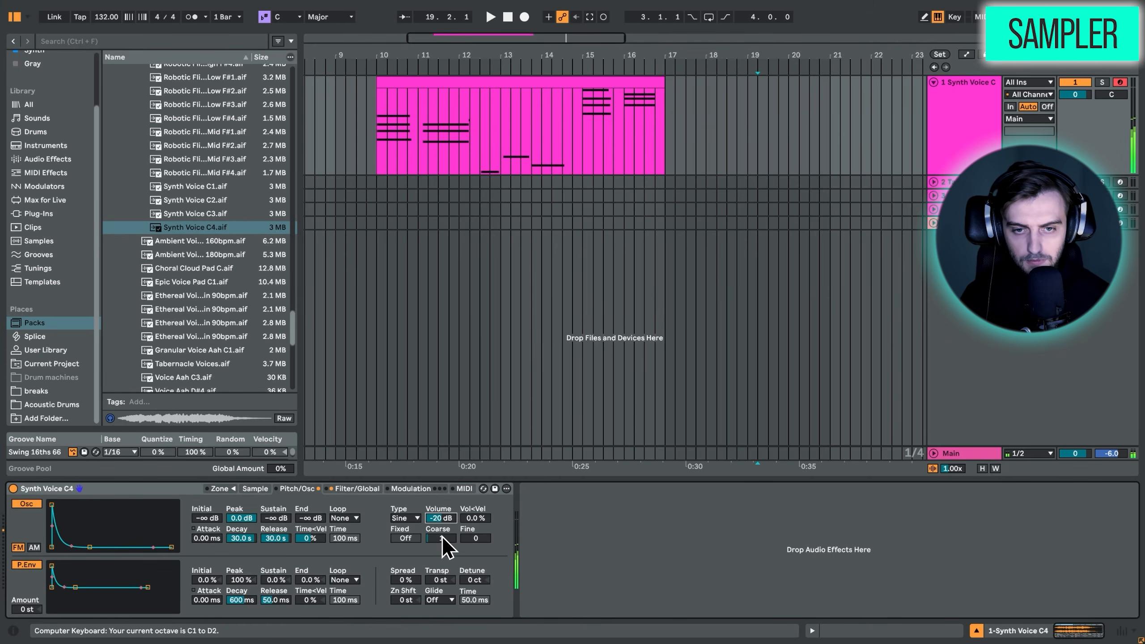
left_click_drag(443, 539, 444, 507)
key("z")
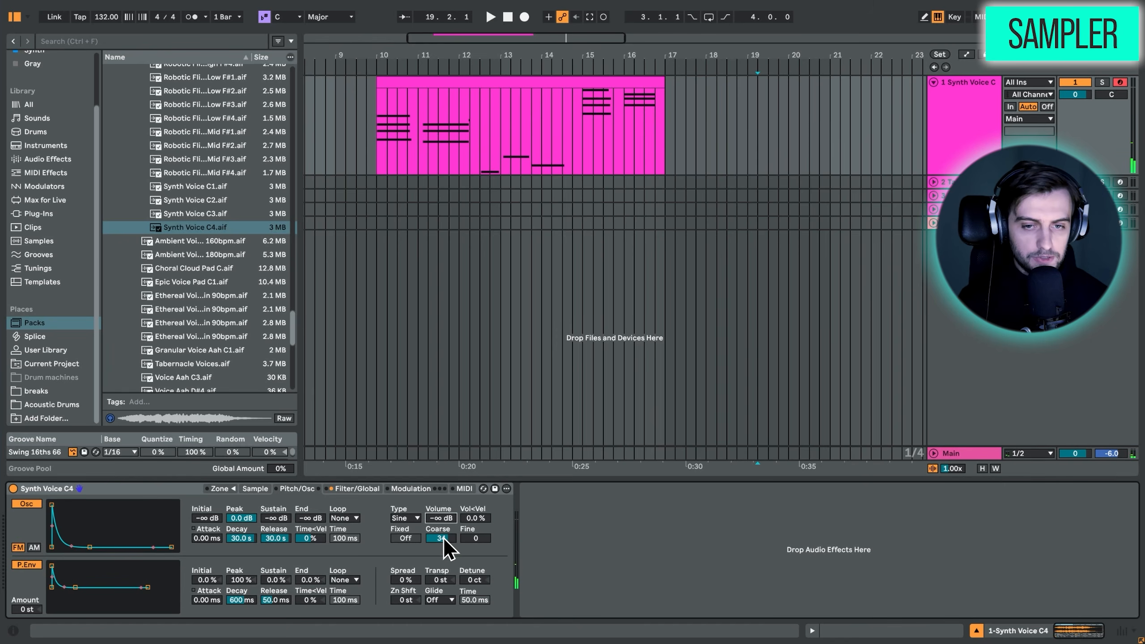
Search the browser for "rev" and load the Reverb effect onto the Synth Voice C4 track.
left_click(198, 41)
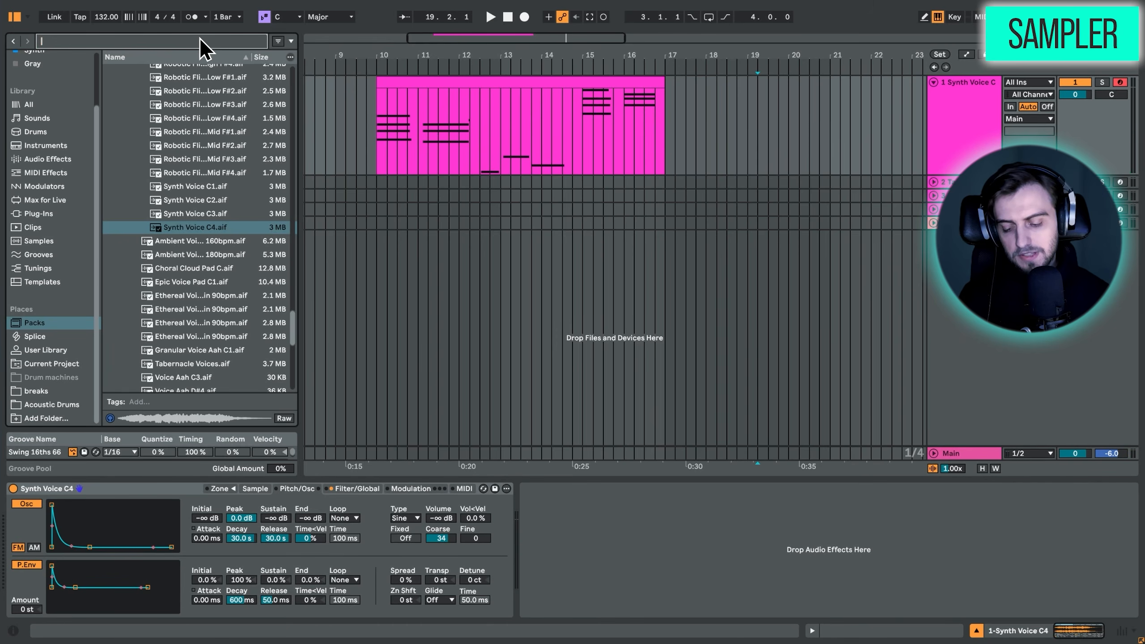
type("rev")
key("Down")
key("Return")
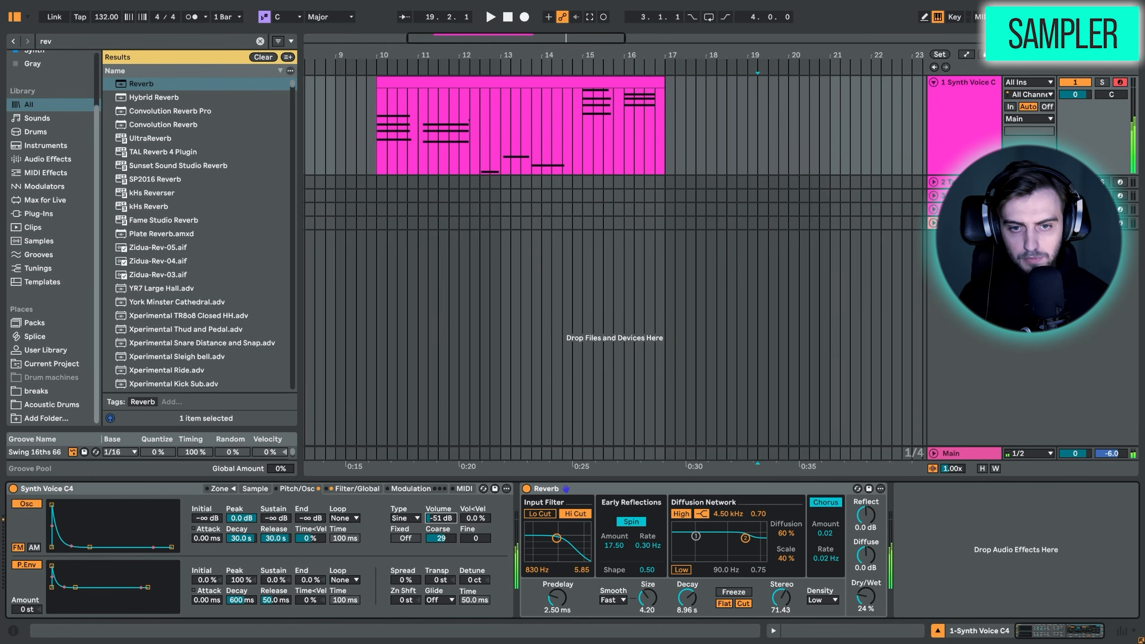
Sweep the FM oscillator's volume back down to -∞ dB with Coarse at 33 and try the Sq 8 waveform.
mouse_move(441, 519)
left_mouse_down()
mouse_move(441, 507)
mouse_move(441, 534)
left_mouse_up()
left_click_drag(440, 518, 441, 517)
left_click_drag(441, 518, 440, 559)
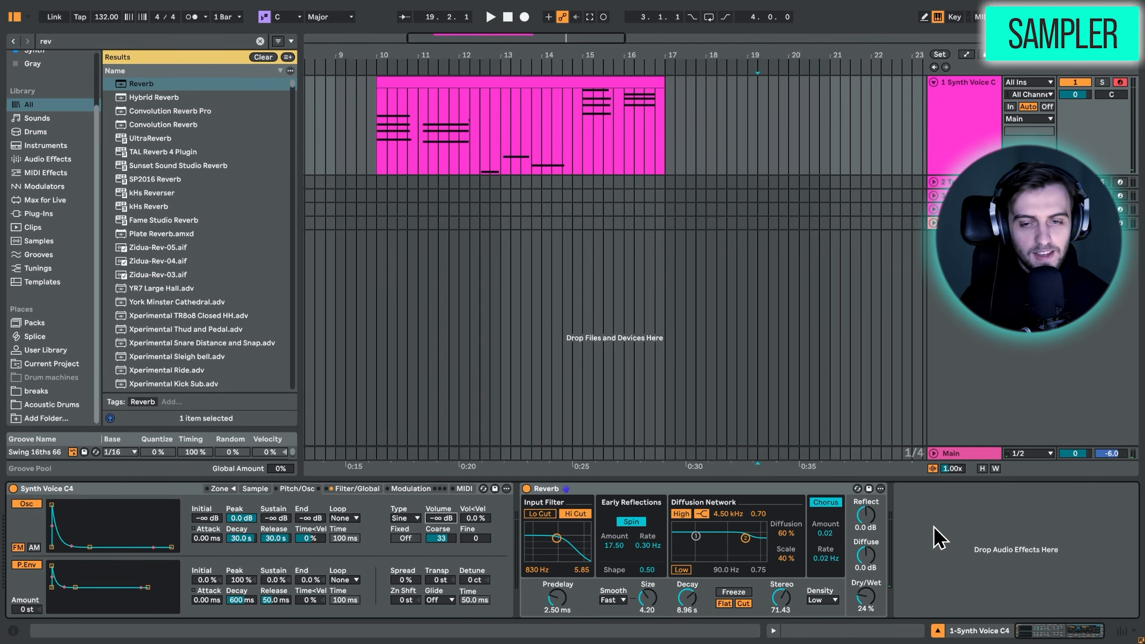
left_click(397, 519)
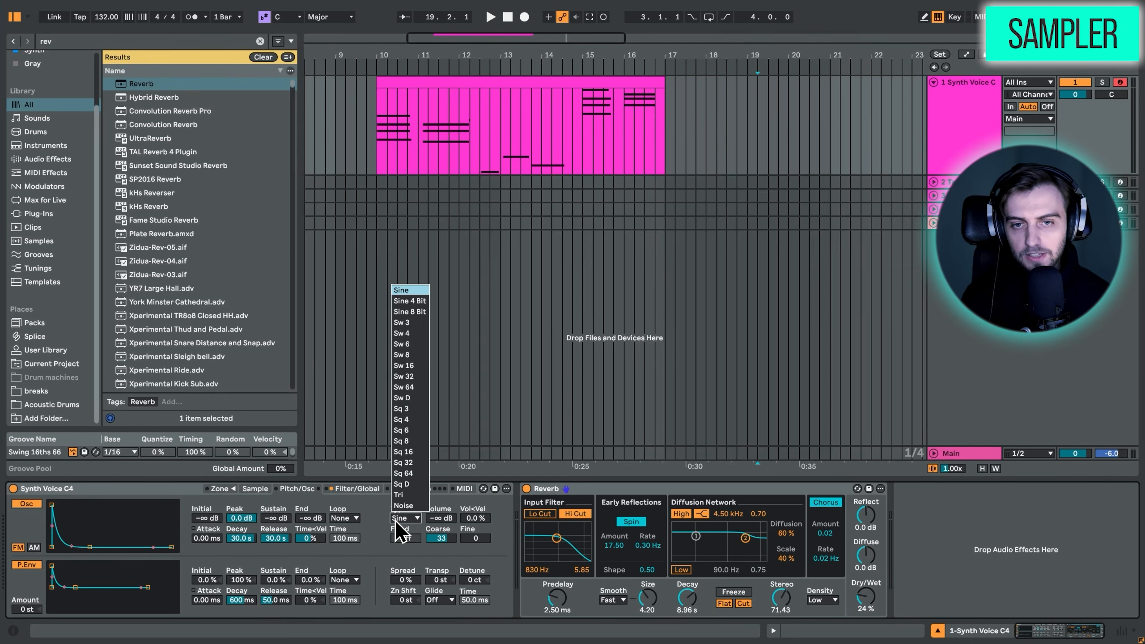
left_click(401, 440)
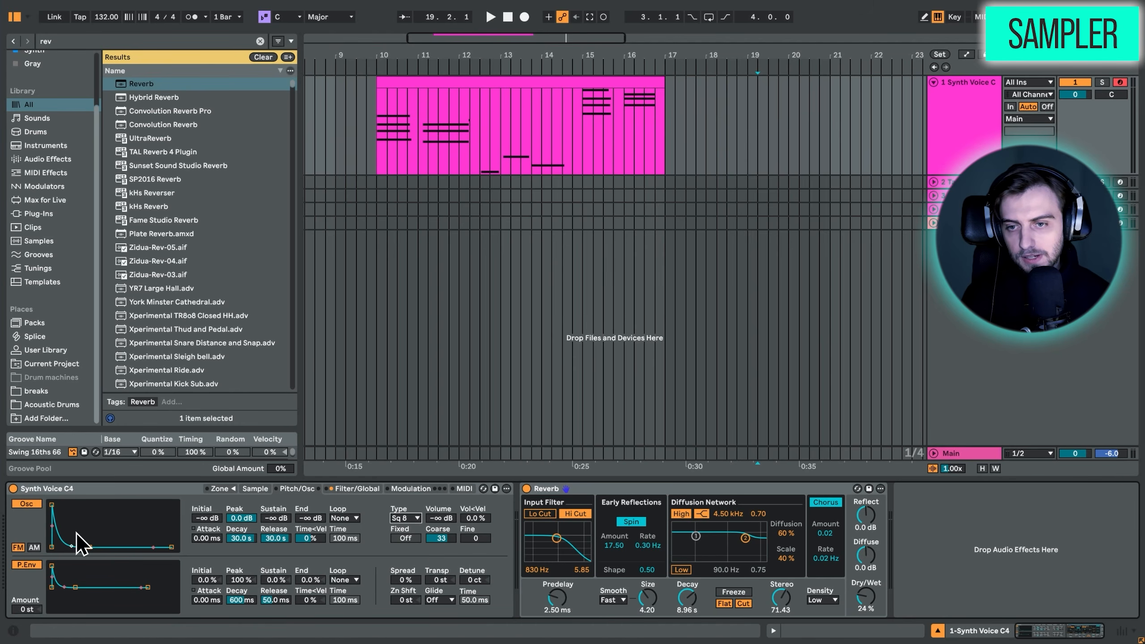
Set the oscillator to AM mode with a Sine waveform, Volume -1.6 dB and Coarse 0.125, and play notes to hear it.
left_click(441, 517)
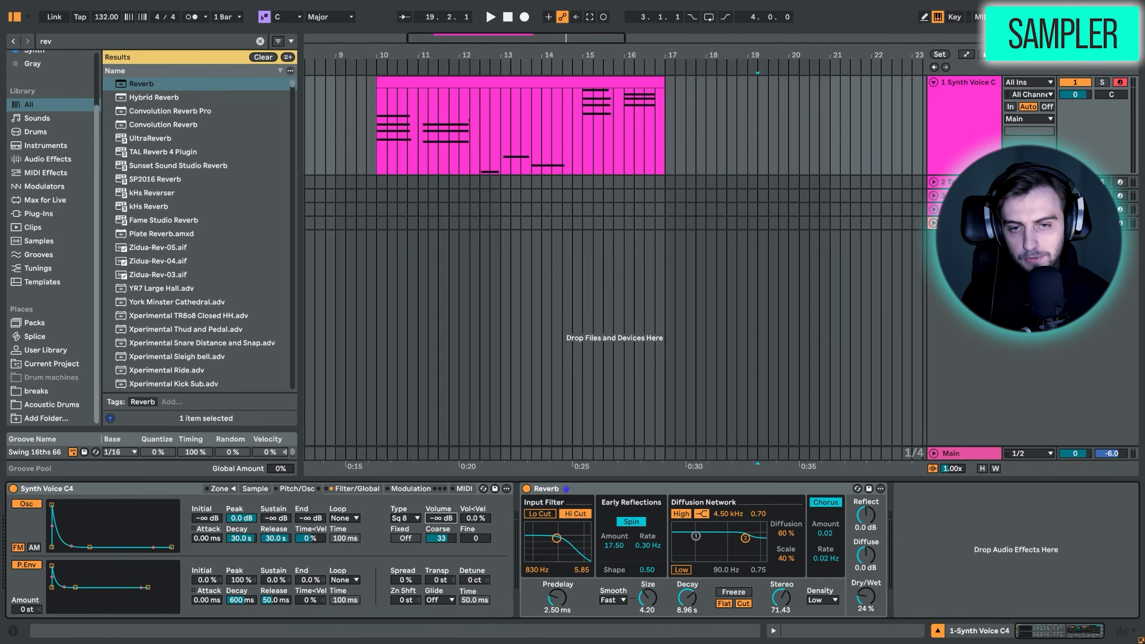
mouse_move(440, 517)
left_mouse_down()
mouse_move(441, 508)
mouse_move(441, 519)
left_mouse_up()
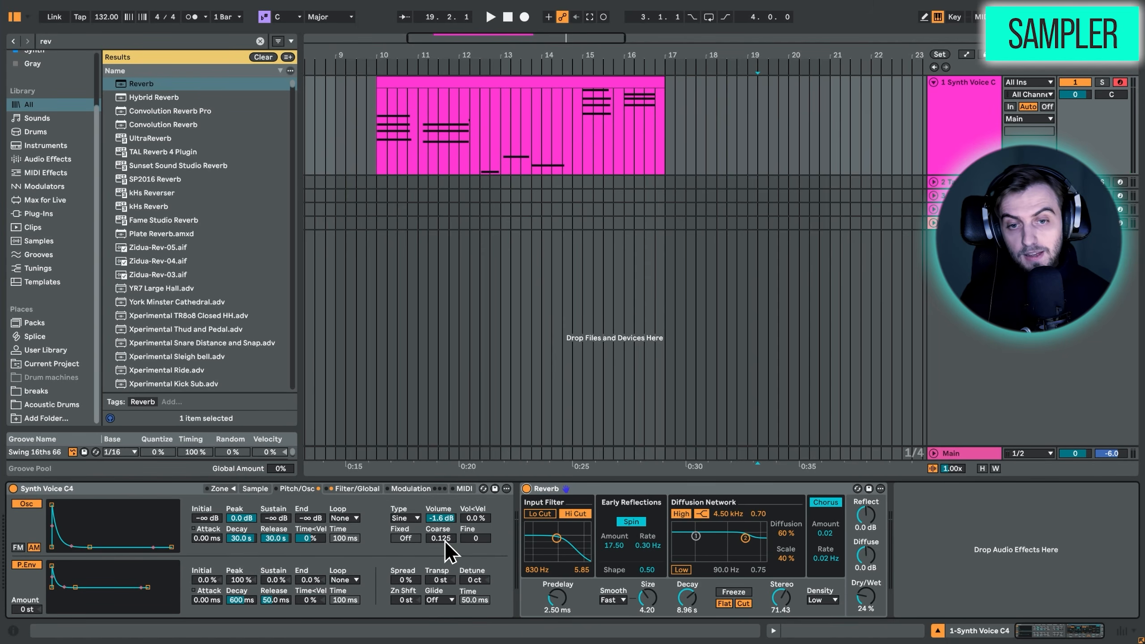
left_click(444, 540)
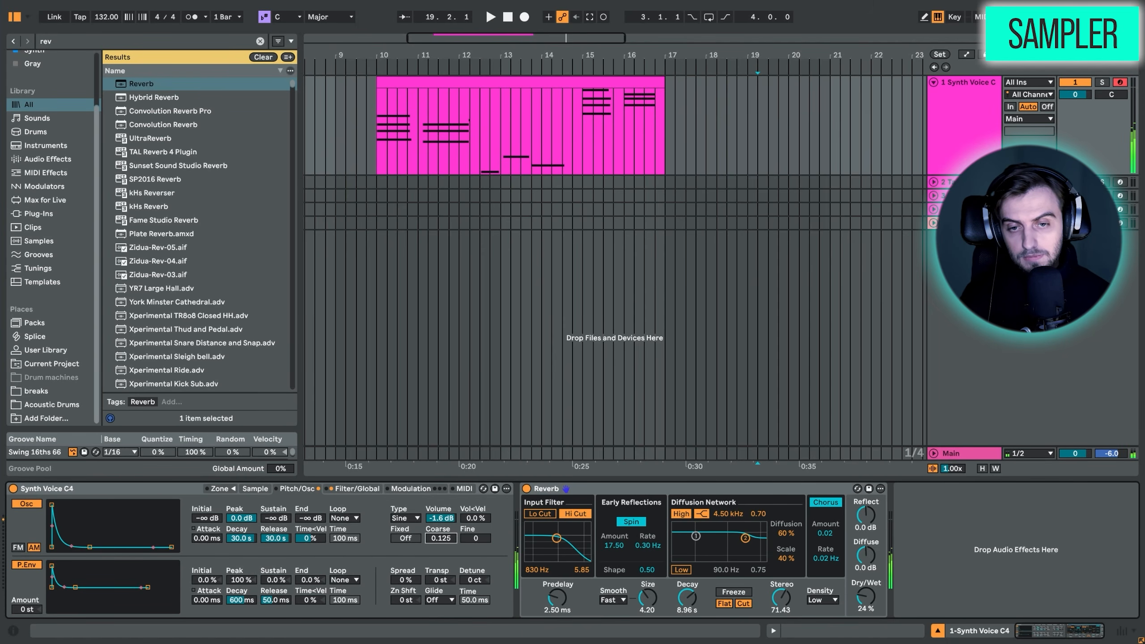
mouse_move(444, 540)
left_mouse_down()
mouse_move(444, 519)
mouse_move(444, 540)
left_mouse_up()
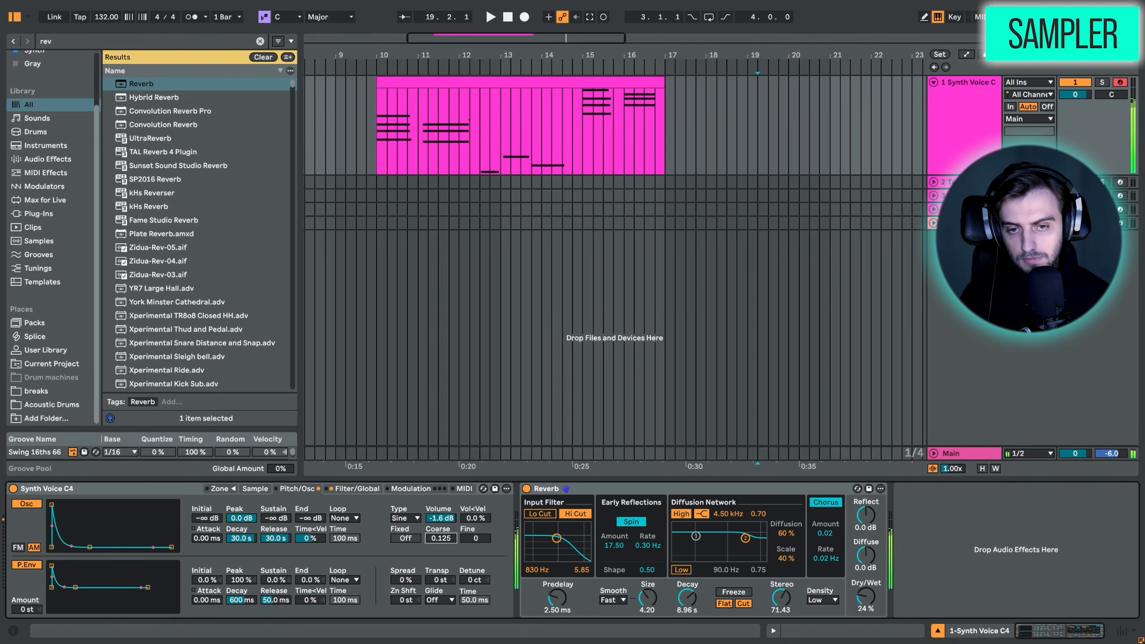
Turn off LFO 1, turn on the auxiliary envelope, and assign the envelope's destination A to Volume Osc.
left_click(411, 488)
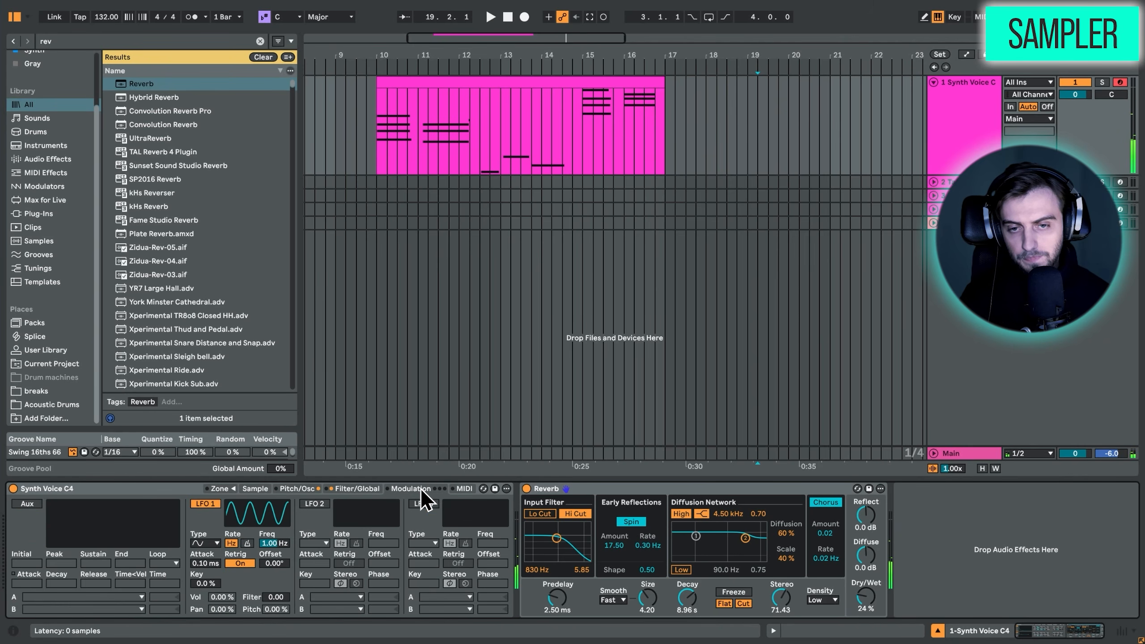
left_click(26, 503)
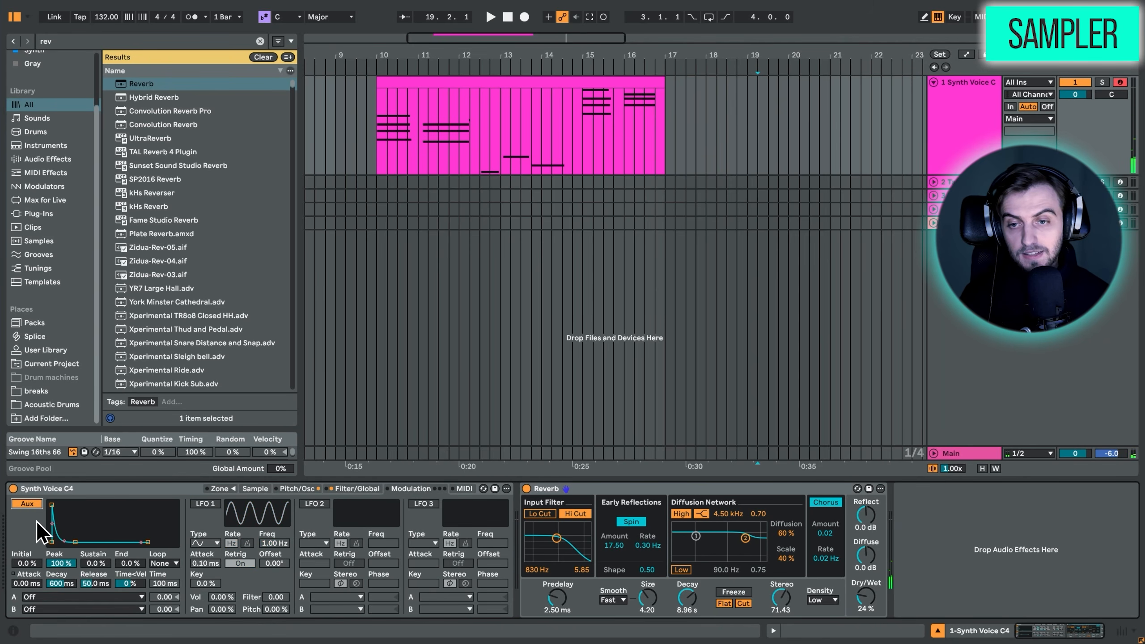
left_click(45, 597)
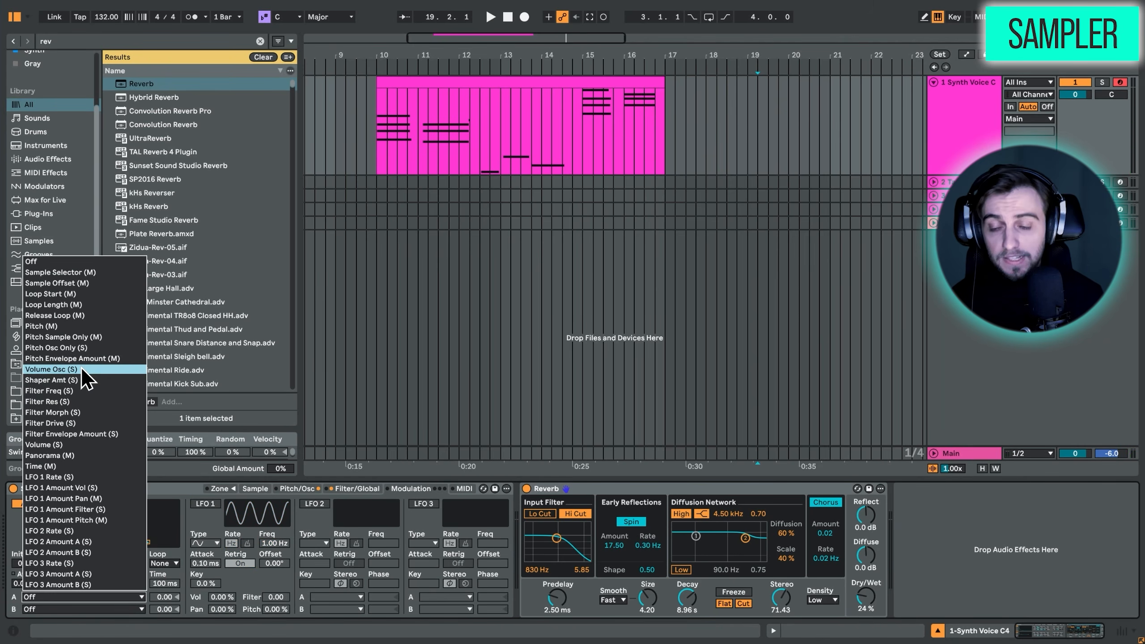
left_click(51, 369)
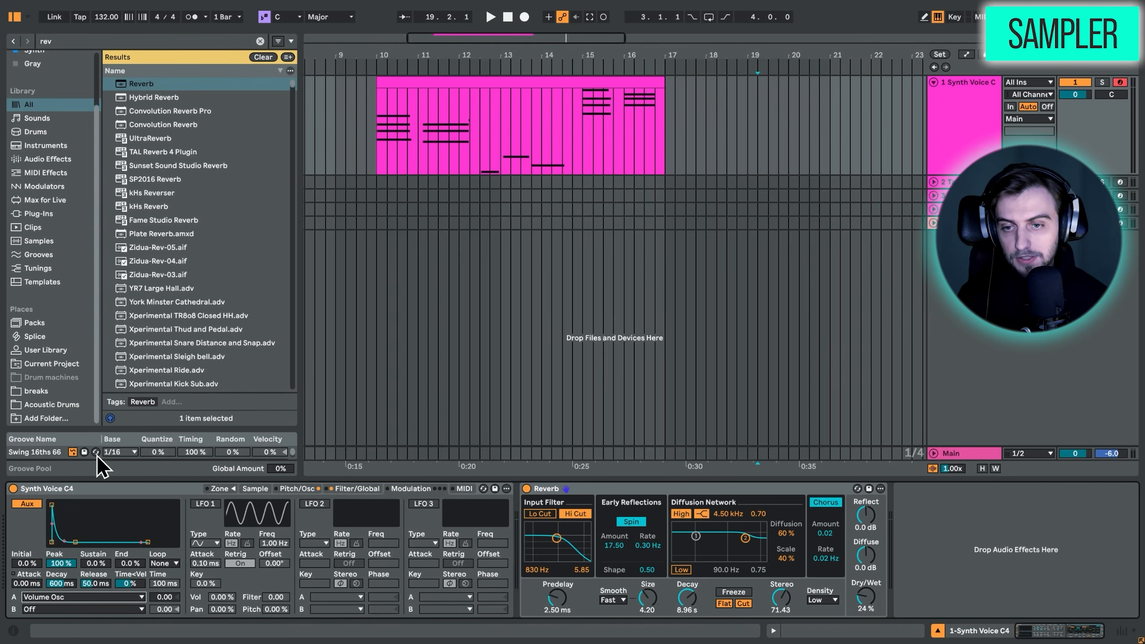
Raise the AM oscillator's volume to 0.0 dB and adjust its Fine tuning while playing notes in a lower octave.
left_click(297, 488)
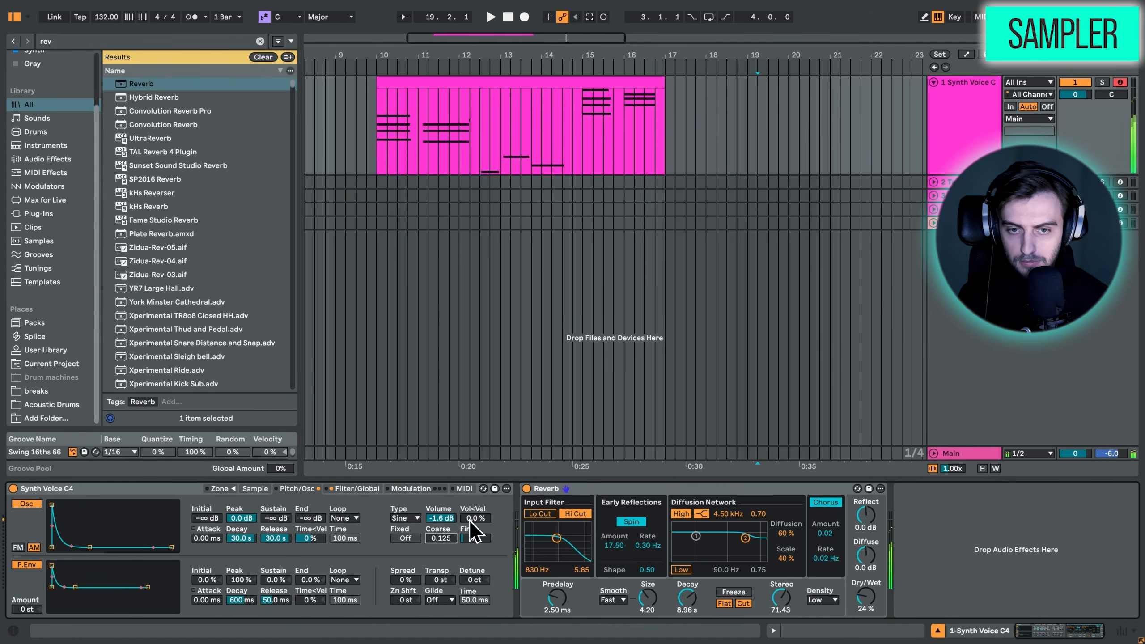
left_click(441, 518)
left_click_drag(442, 519, 442, 507)
key("z")
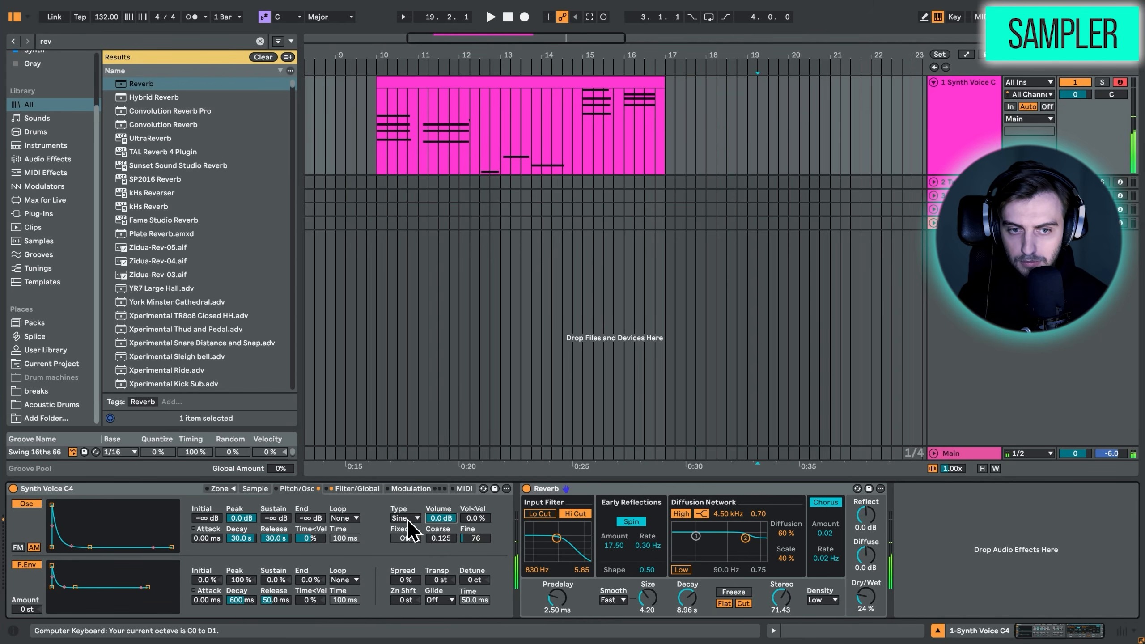
left_click_drag(474, 538, 474, 501)
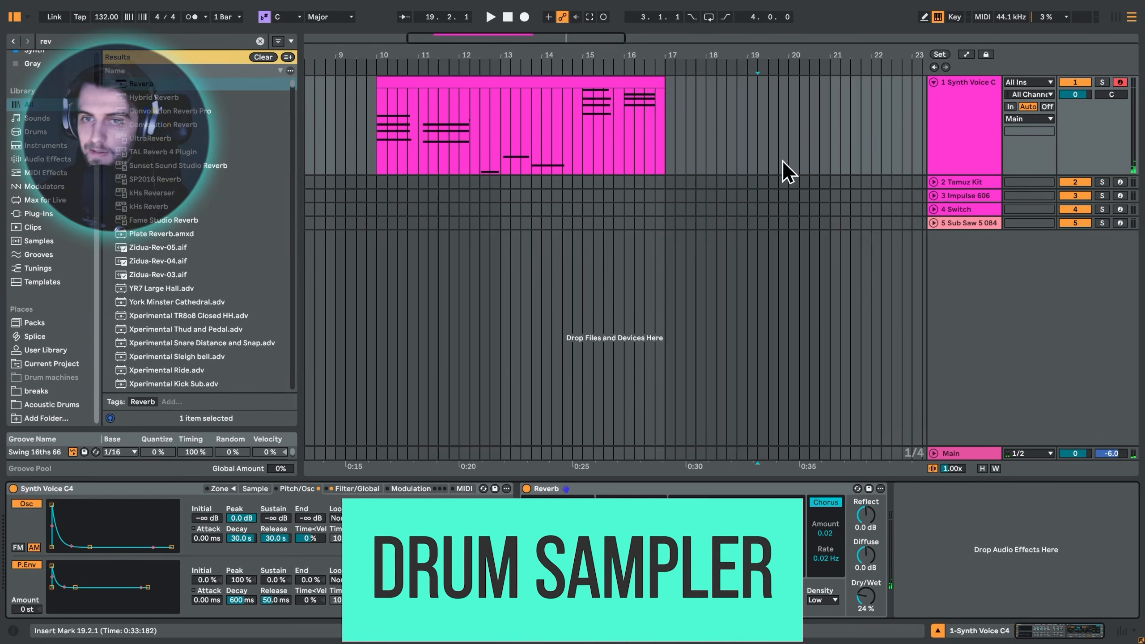
Expand the Tamuz Kit track and set the Snare Tamuz 2 Drum Sampler's Noise effect to Amount 67% and Color 10.7 kHz.
left_click(952, 153)
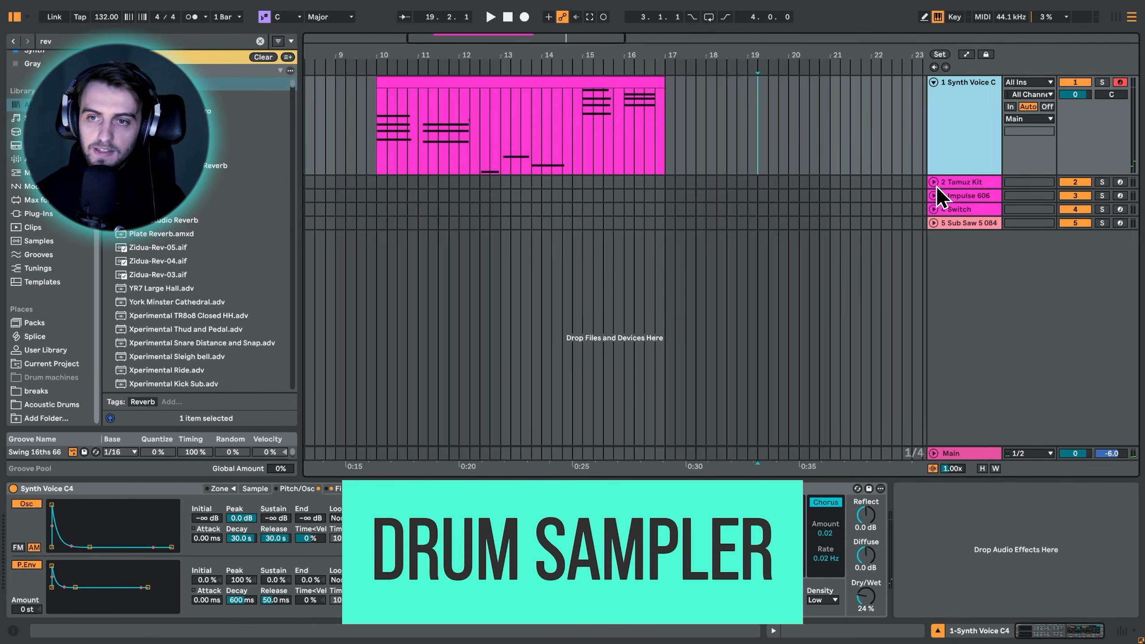
left_click(934, 182)
left_click_drag(731, 55, 493, 45)
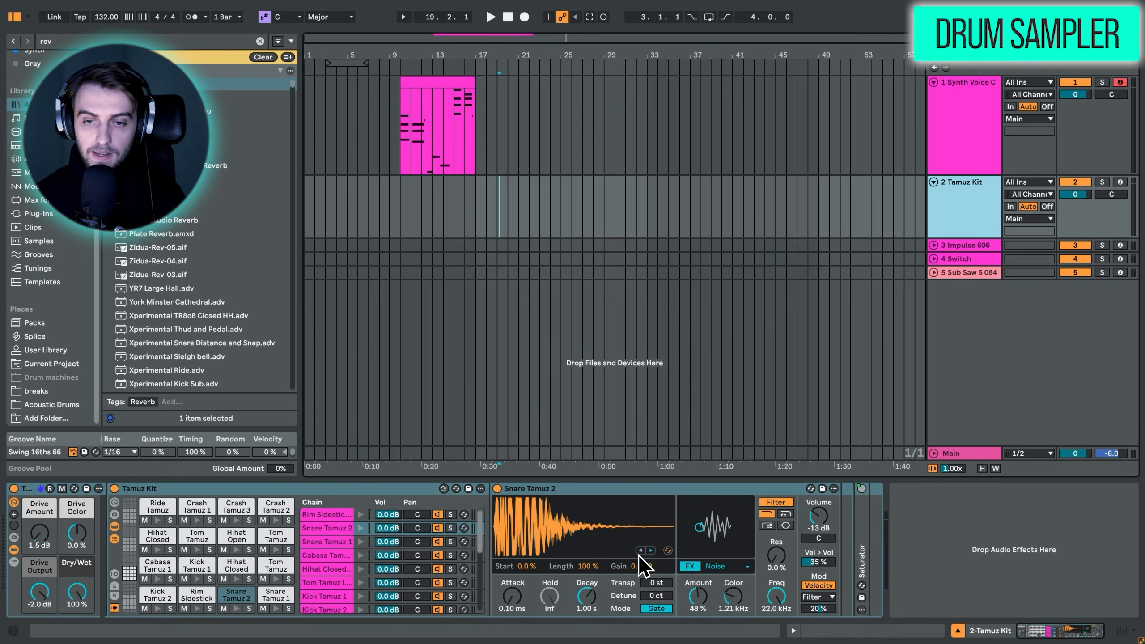
left_click(566, 488)
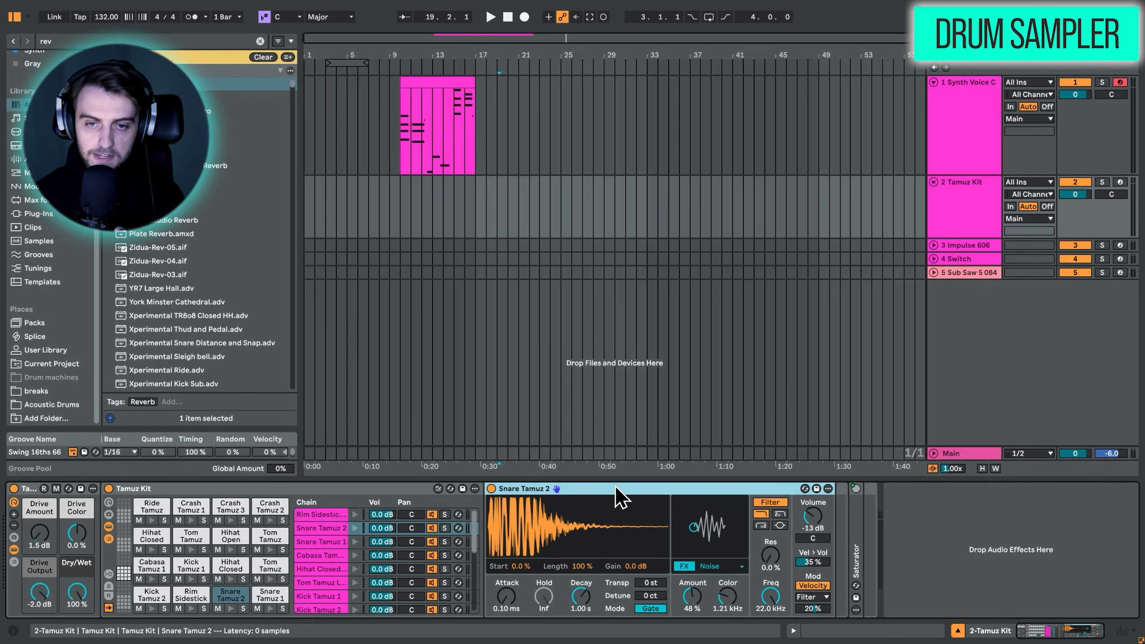
left_click(719, 568)
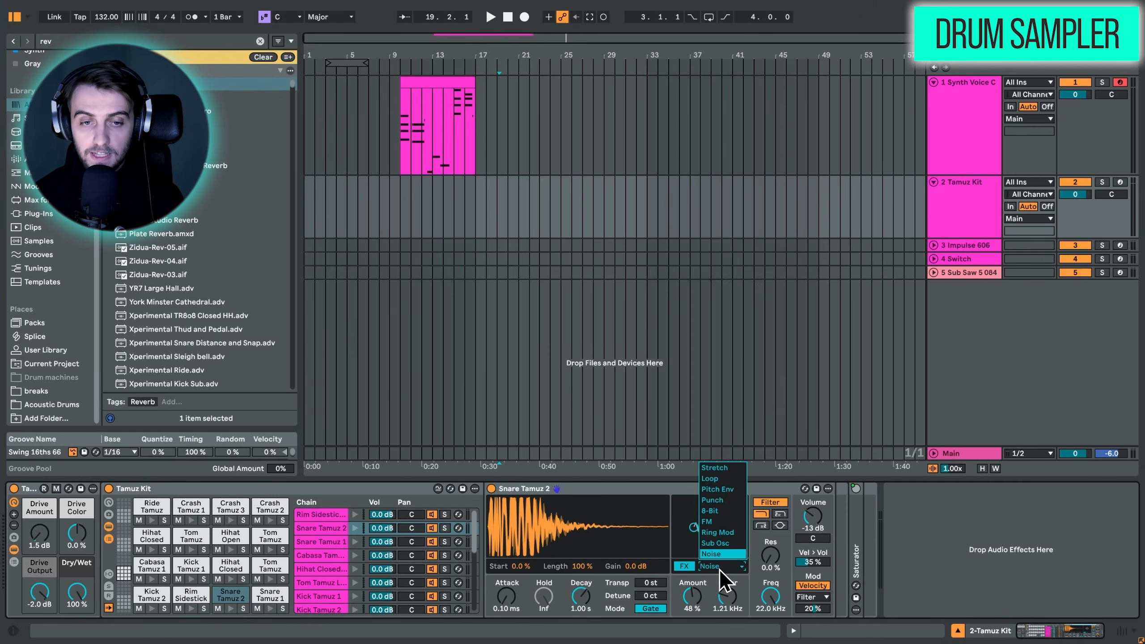
left_click(719, 569)
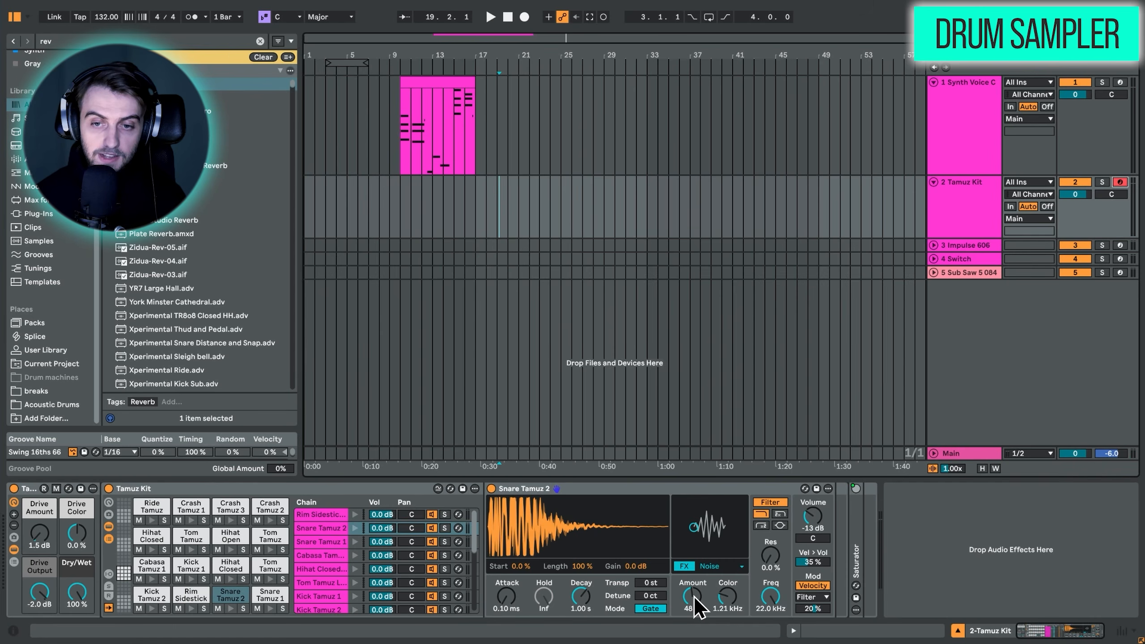
left_click_drag(693, 602, 694, 586)
left_click_drag(701, 517, 733, 518)
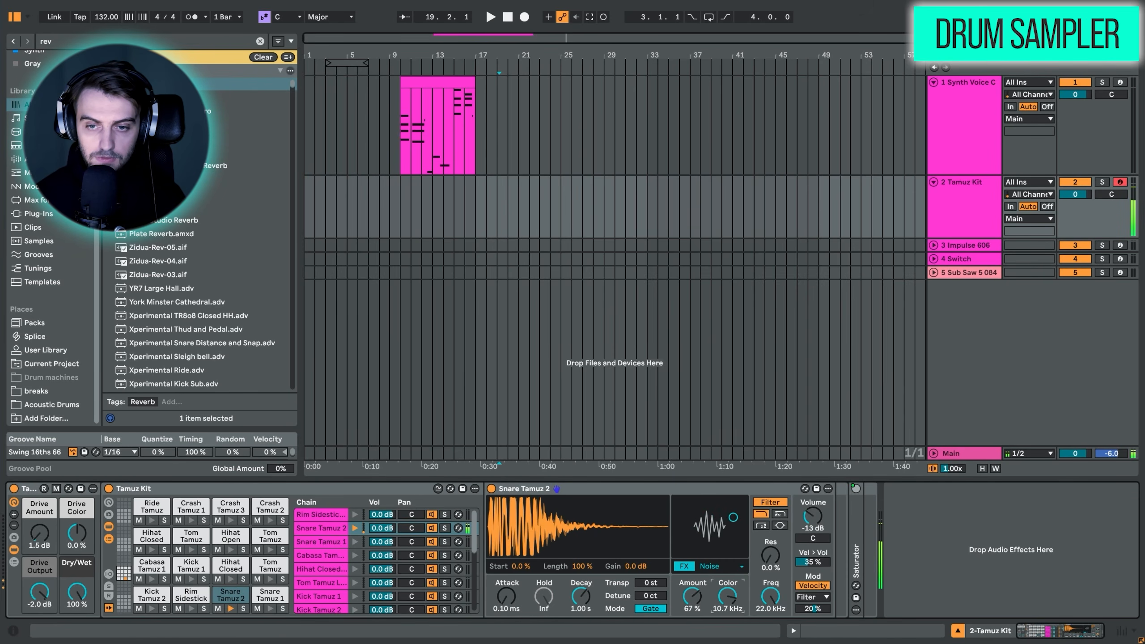
Try the Loop effect on Snare Tamuz 2, followed by Stretch with Factor 14.19 and Grain 5.00 ms.
left_click(721, 566)
left_click(711, 478)
left_click(721, 566)
left_click(714, 468)
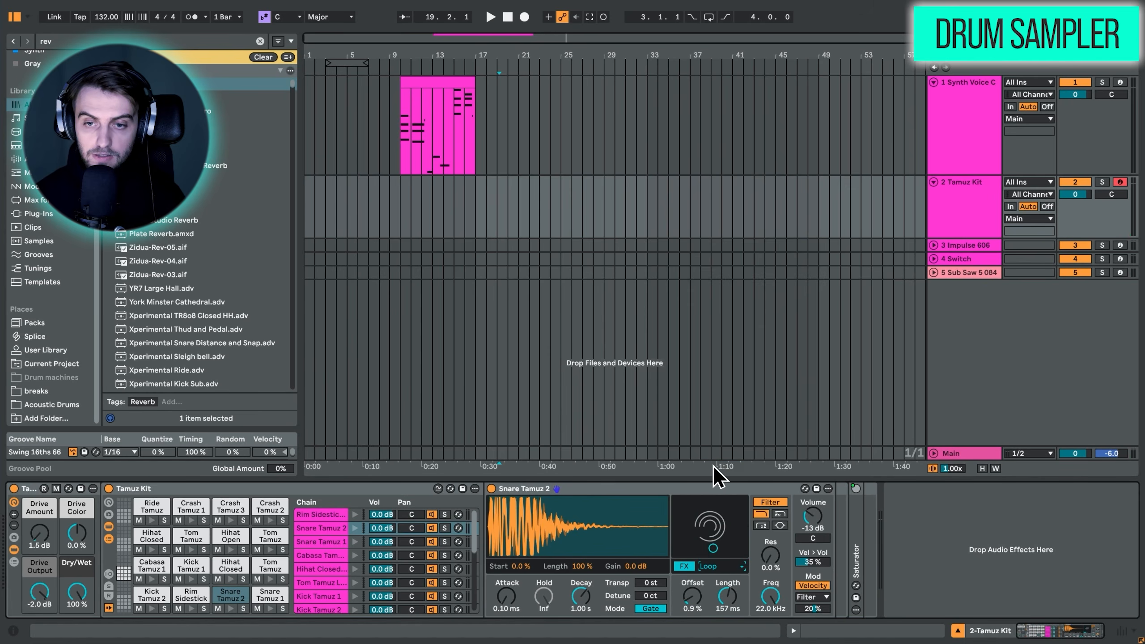
Try Pitch Env on Snare Tamuz 2 with Amount -100% and Decay 24.6 ms, and Punch with Amount 100%.
left_click(727, 568)
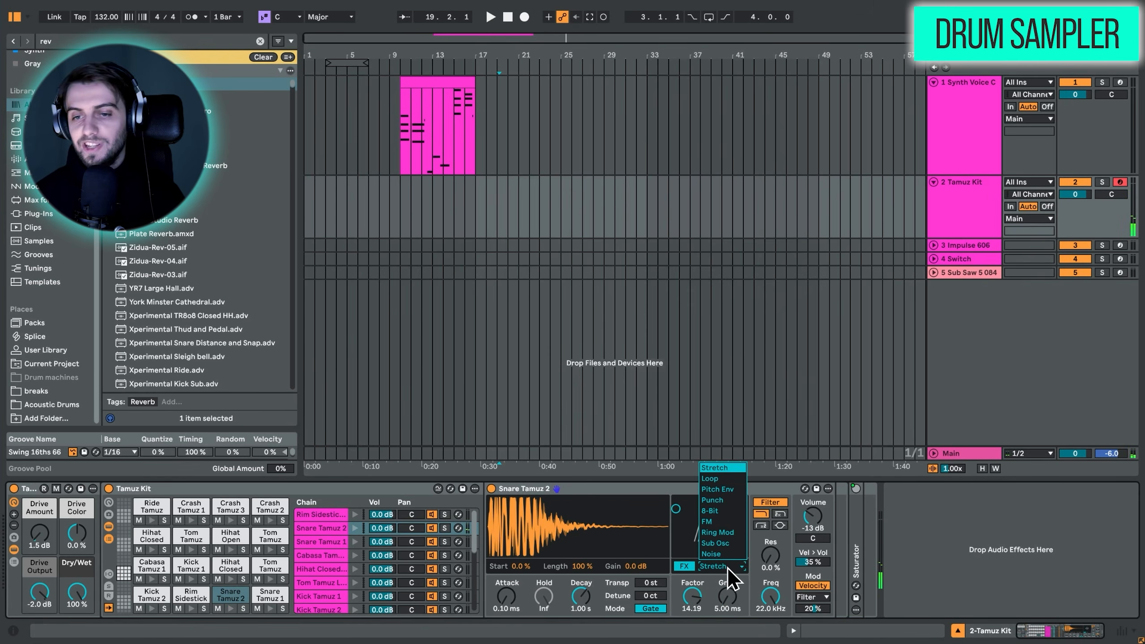
left_click(715, 488)
left_click_drag(692, 596, 691, 582)
left_click(722, 569)
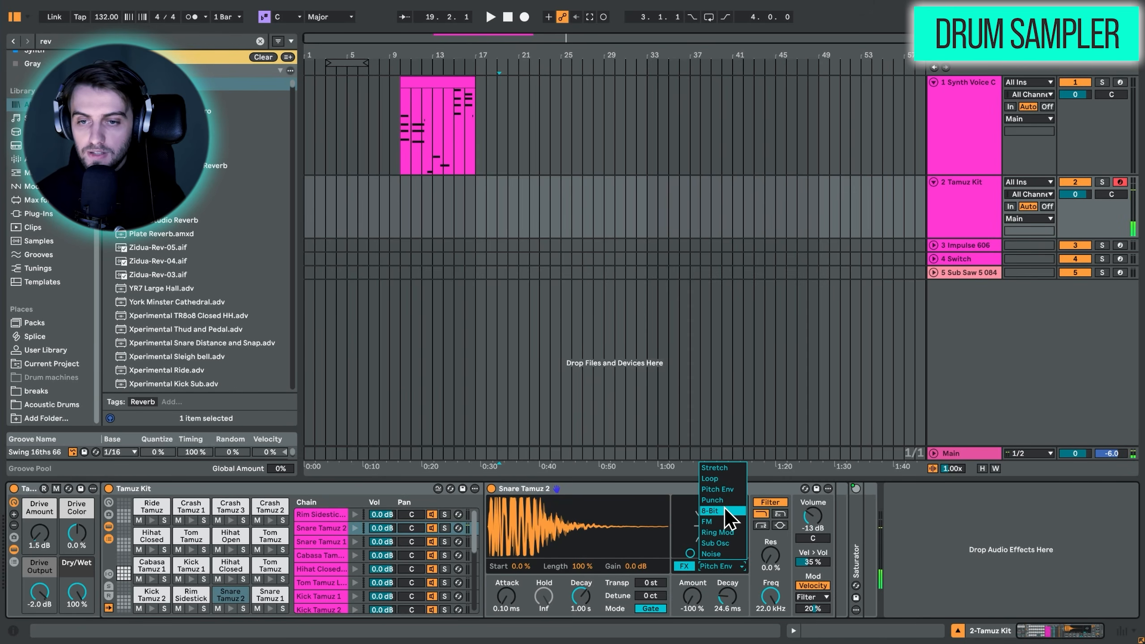
left_click(720, 500)
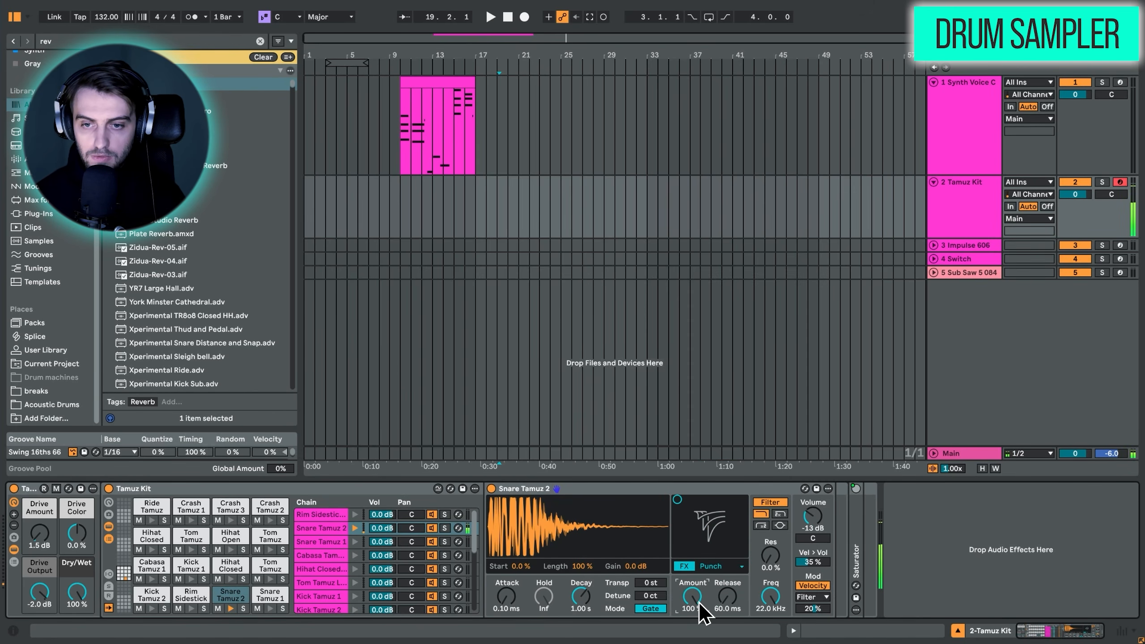
Try the 8-Bit effect on the snare with Rate 19.0 kHz, and FM with Amount 18% and Freq 183 Hz.
left_click(716, 569)
left_click(711, 510)
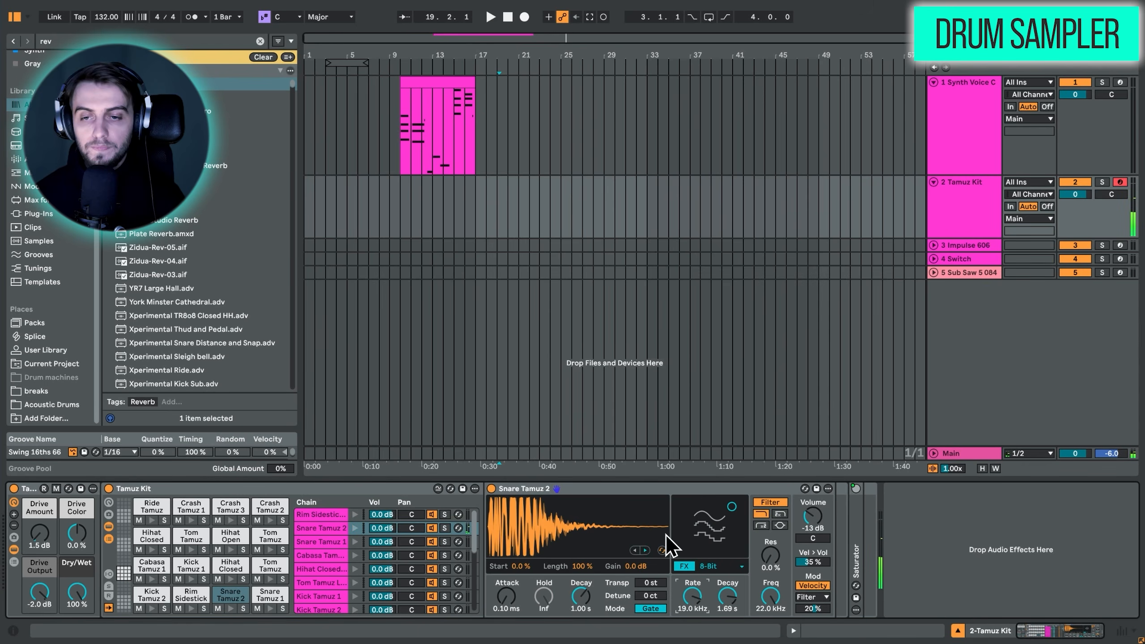
left_click(718, 565)
left_click(712, 521)
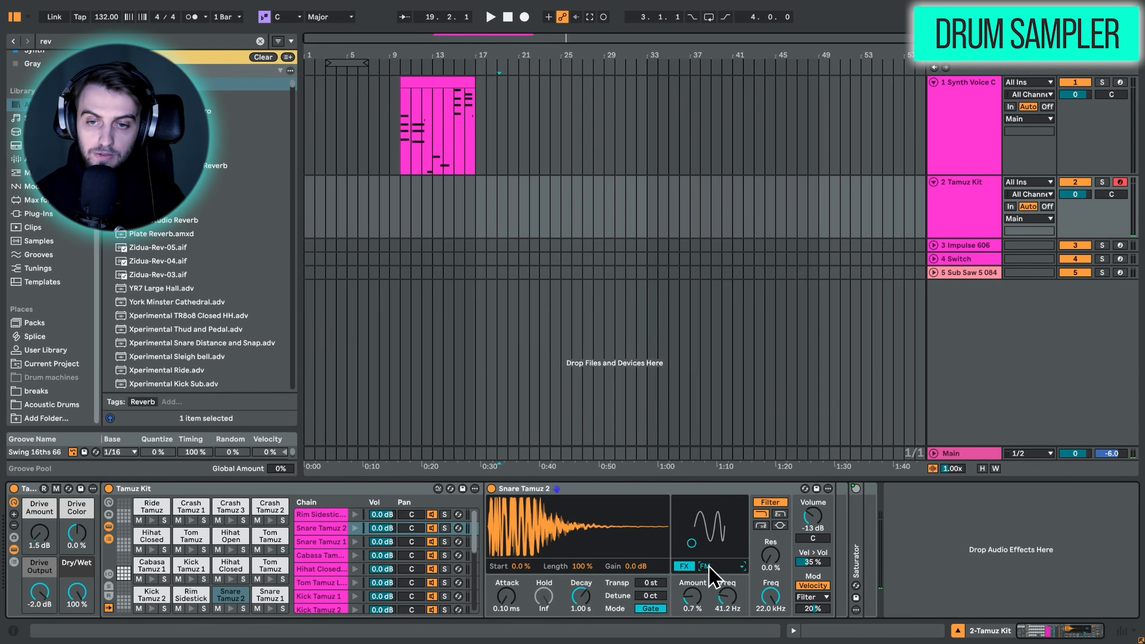
Try Ring Mod on the snare with Amount 35% and Freq 5.00 kHz, and audition the Sub Osc effect at 60.0 Hz.
left_click(703, 568)
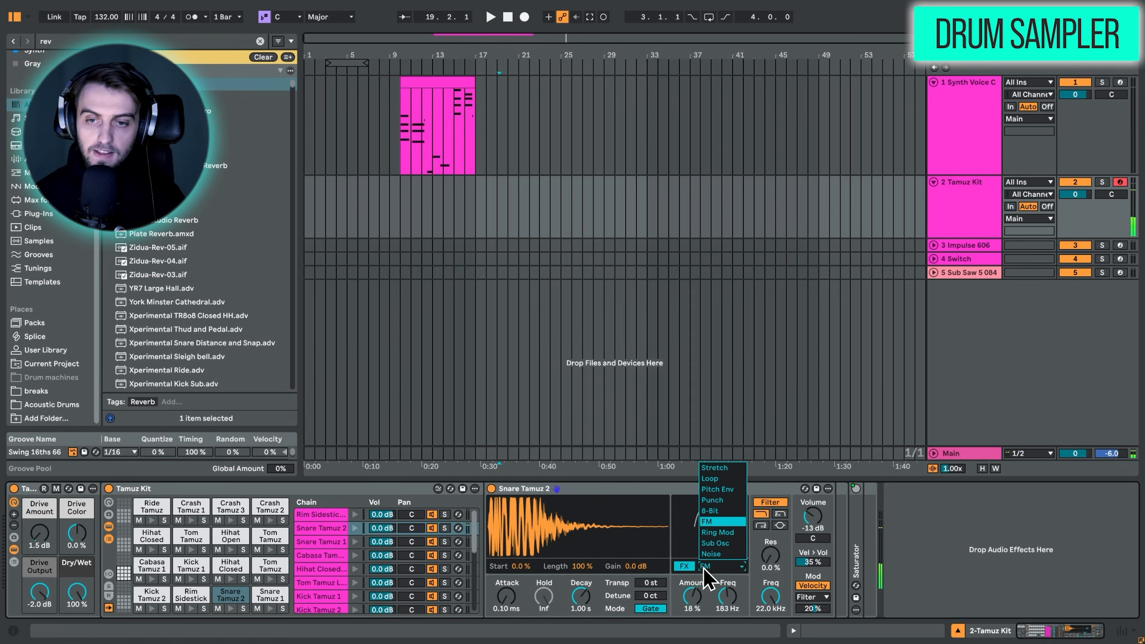
left_click(718, 532)
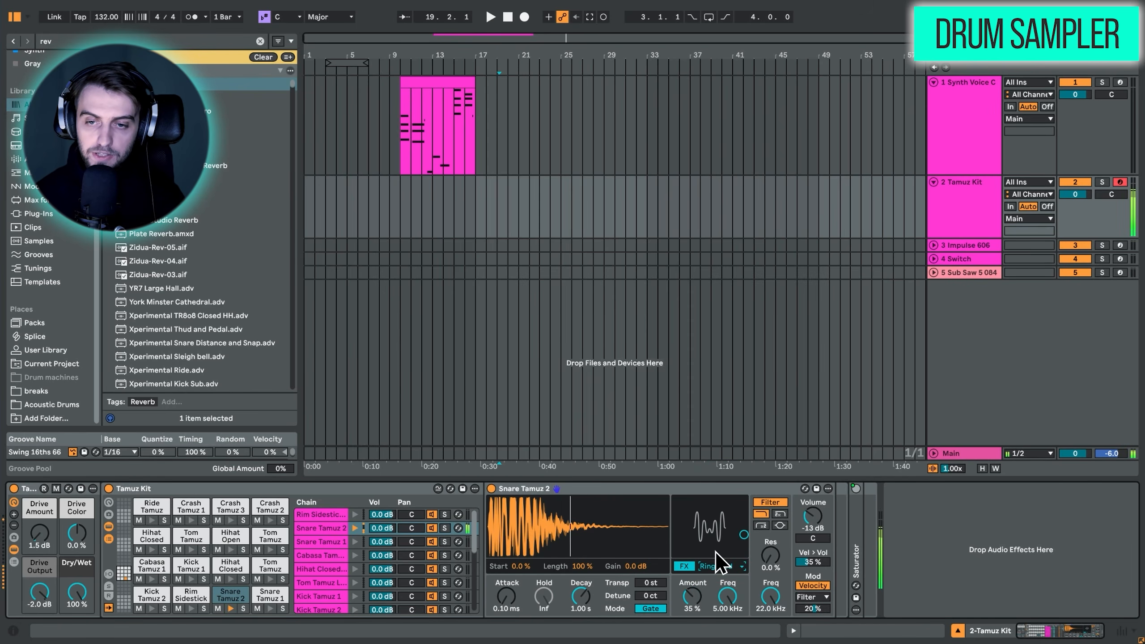
left_click_drag(723, 557, 736, 505)
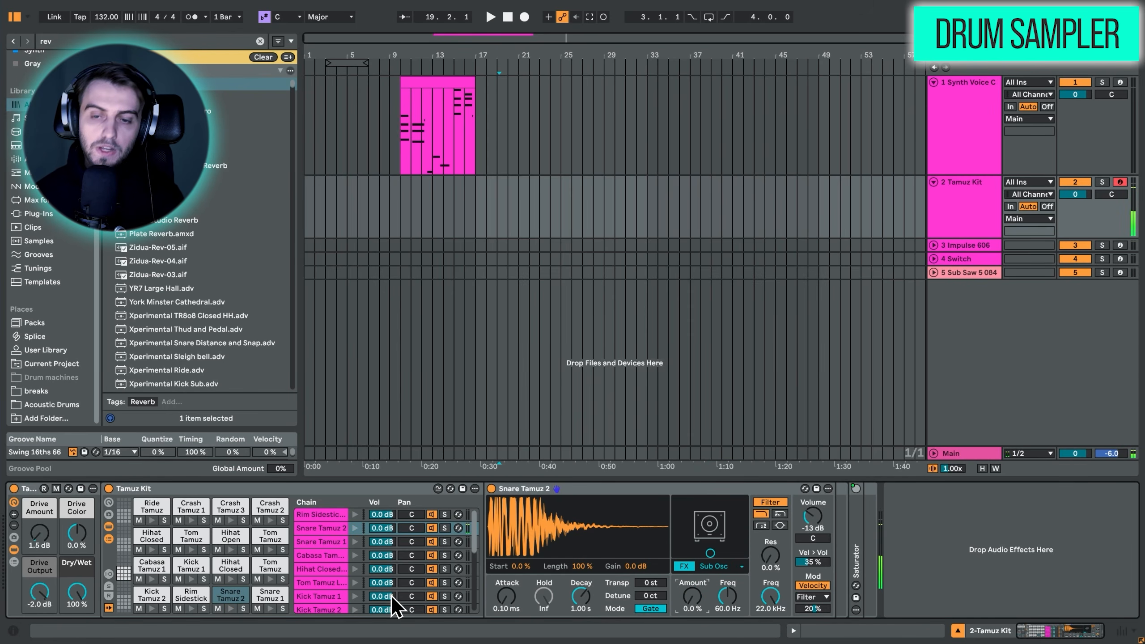
left_click(152, 596)
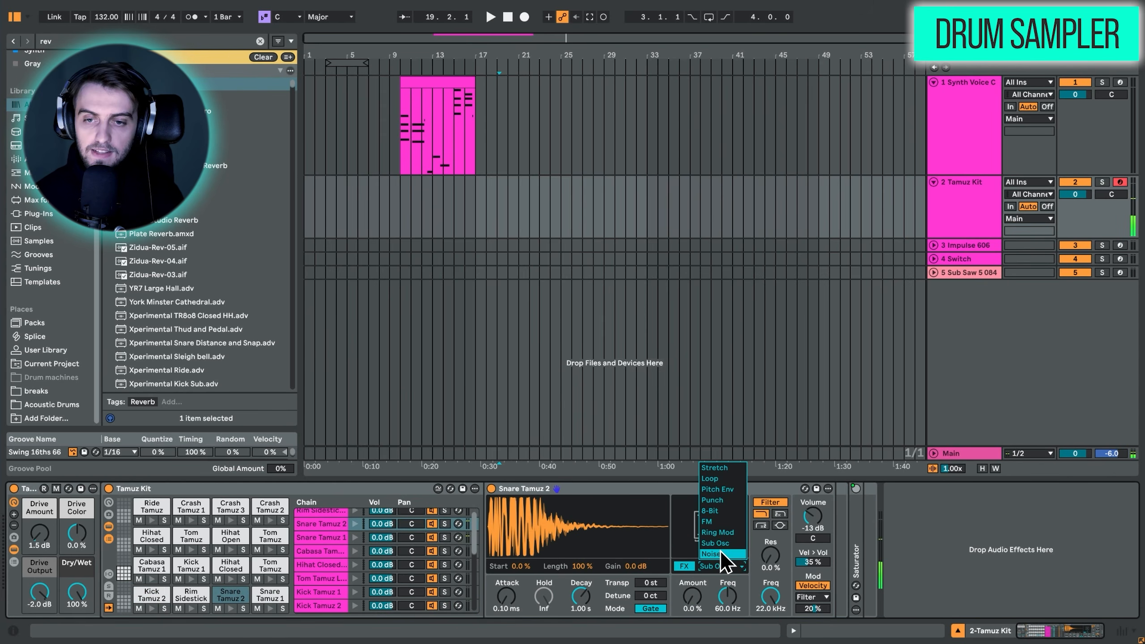
Switch Snare Tamuz 2 back to the Noise effect and give the Hihat Closed pad Noise with Color 11.5 kHz.
left_click(723, 560)
left_click_drag(724, 598, 692, 604)
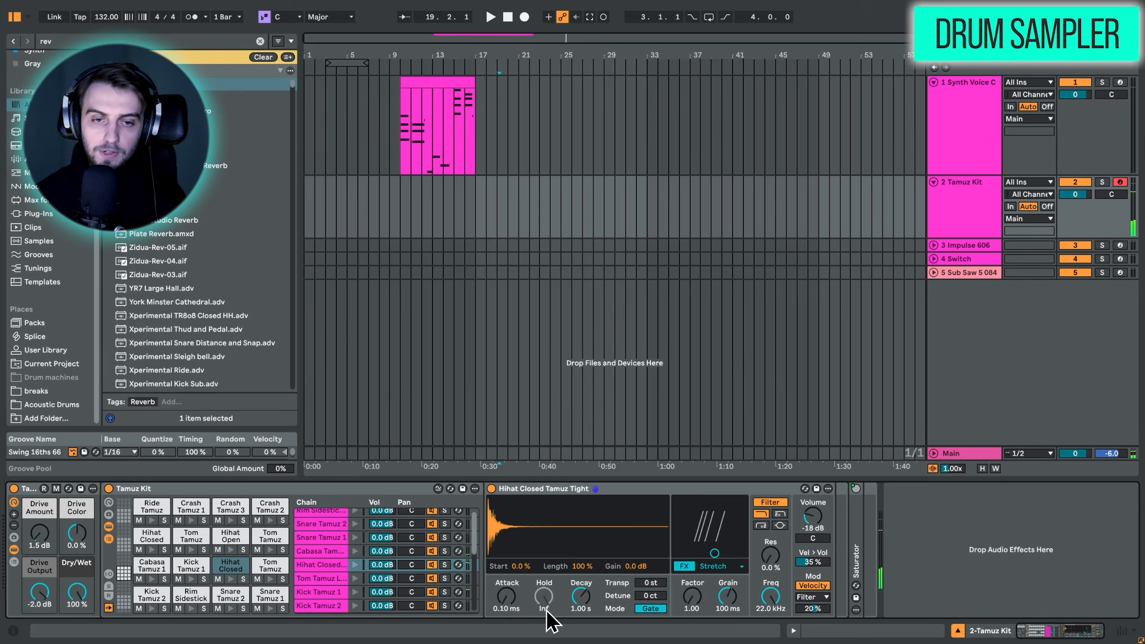
left_click(723, 567)
left_click(720, 554)
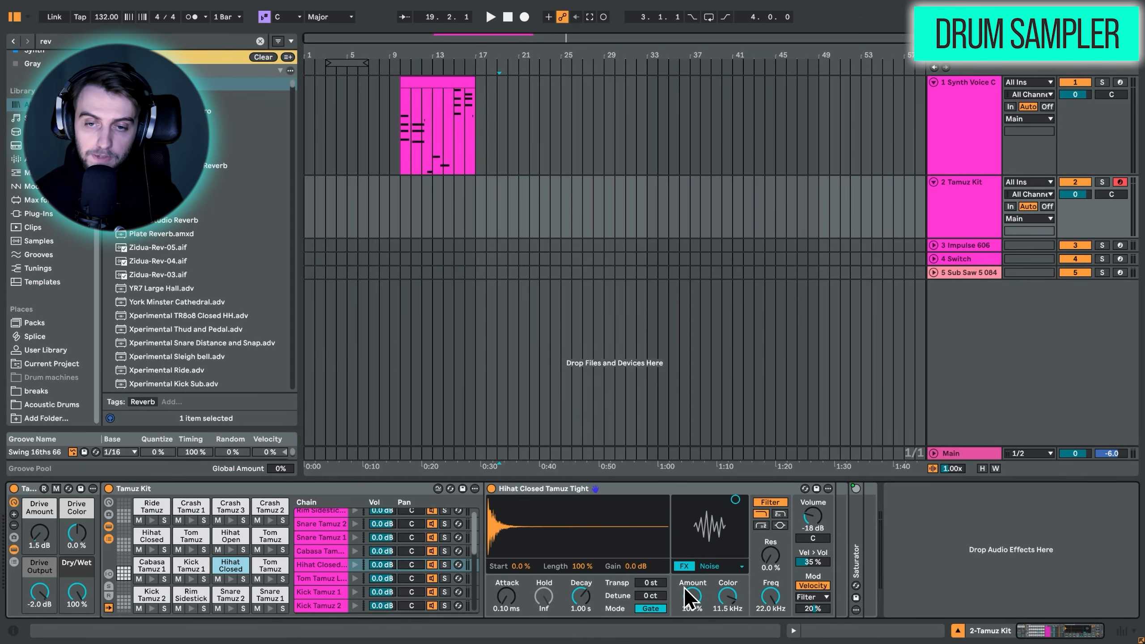
Expand and record-arm the Impulse 606 track, select its Kick-606 slot, and play its drum sounds.
left_click(937, 247)
left_click(933, 245)
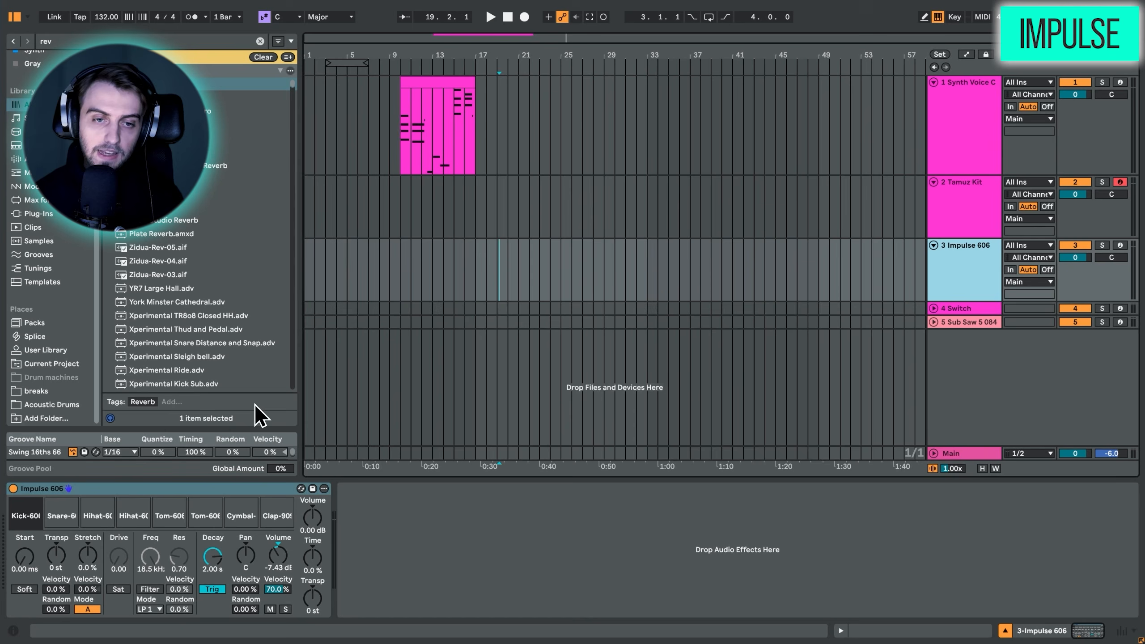
left_click(381, 524)
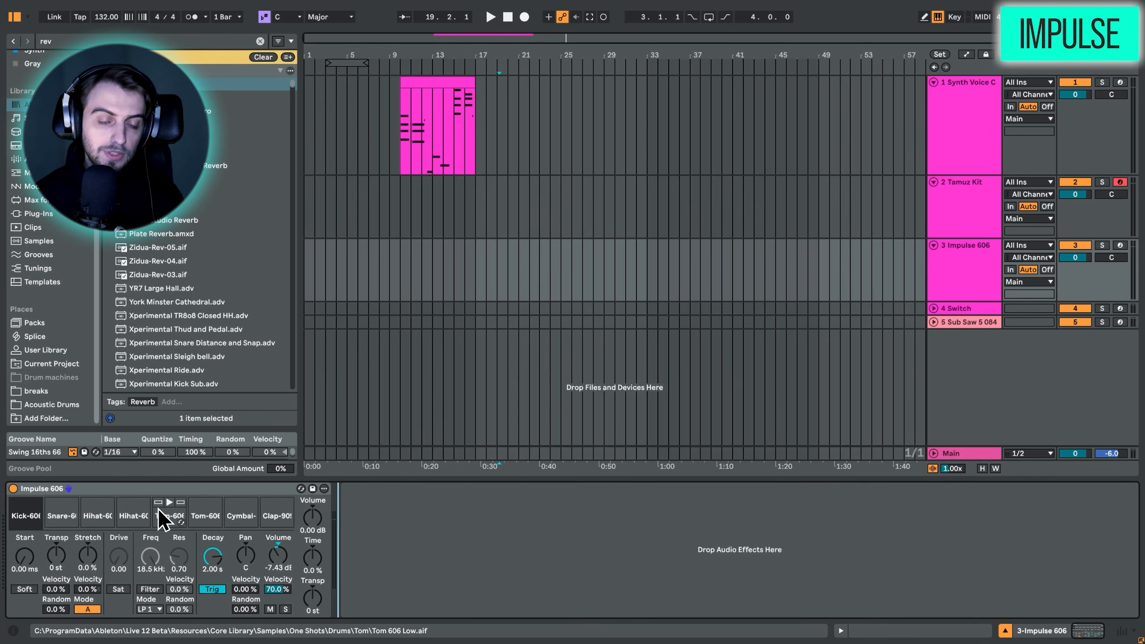
left_click(19, 518)
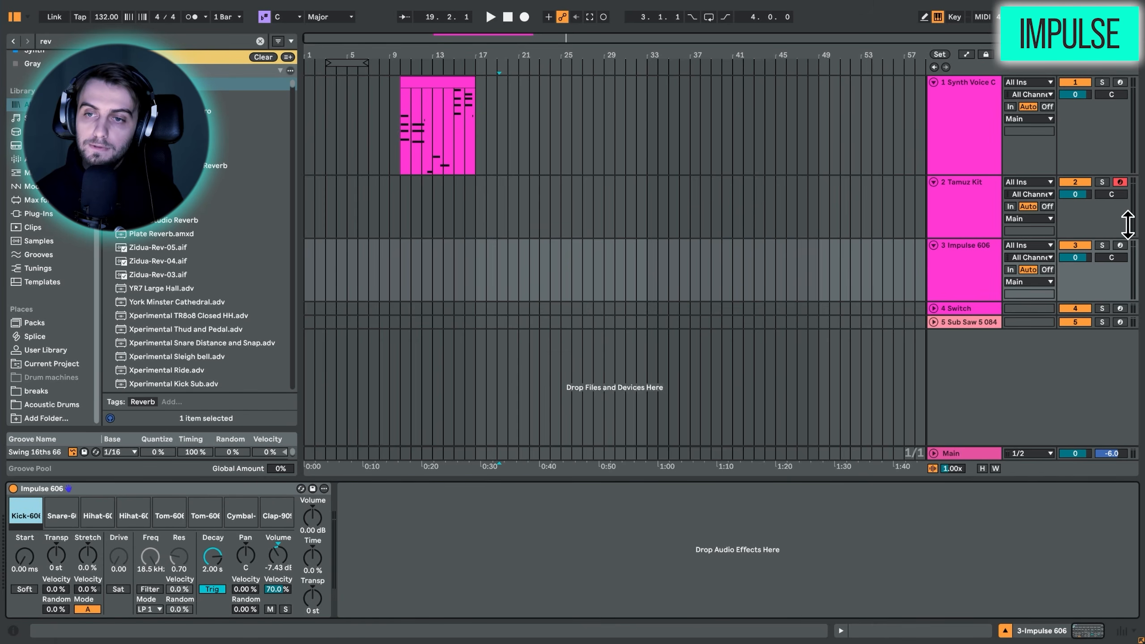
left_click(1119, 245)
left_click(598, 291)
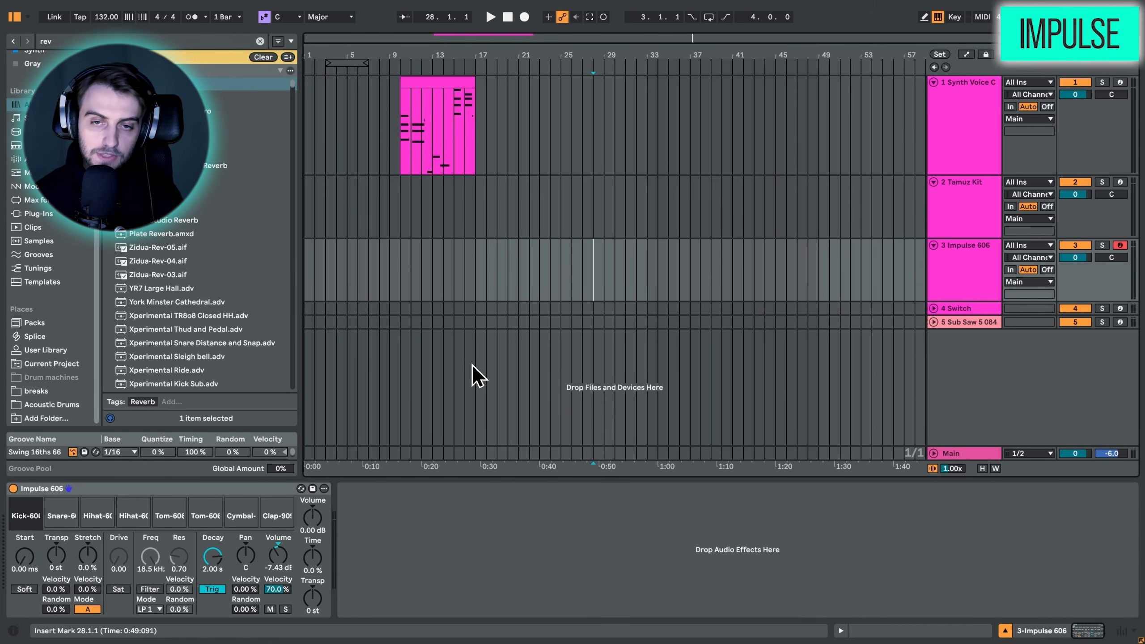
key("x")
key("a")
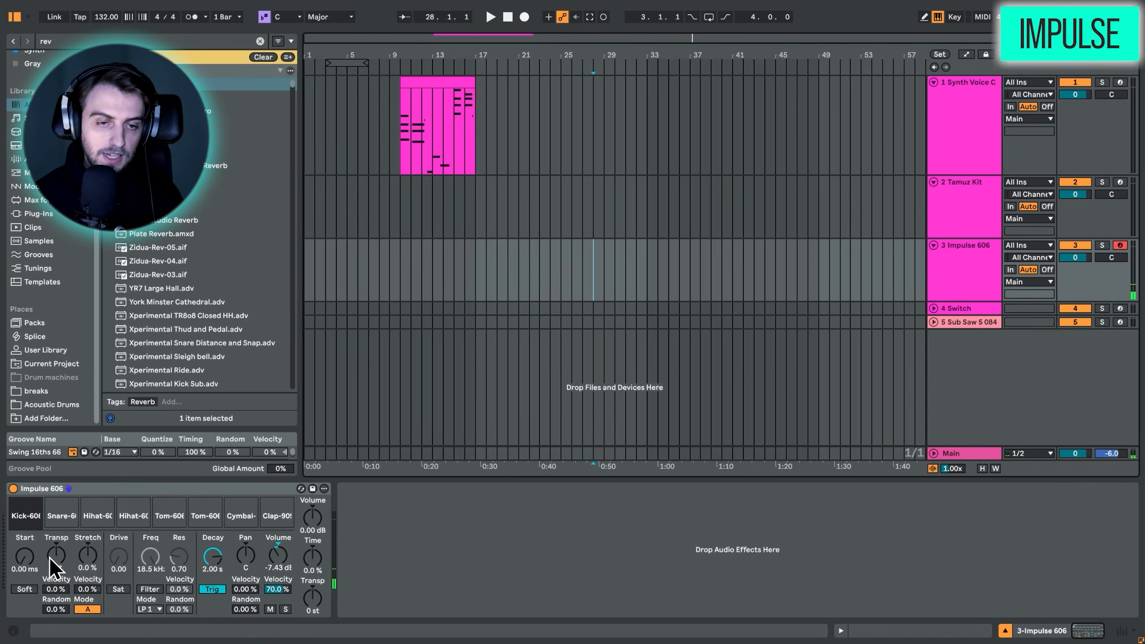
Set the Kick-606 slot's Stretch to 100%, and try Snare-606 at -97% Stretch before resetting it to 0.0%.
mouse_move(50, 559)
left_mouse_down()
mouse_move(50, 541)
mouse_move(92, 539)
mouse_move(92, 509)
left_mouse_up()
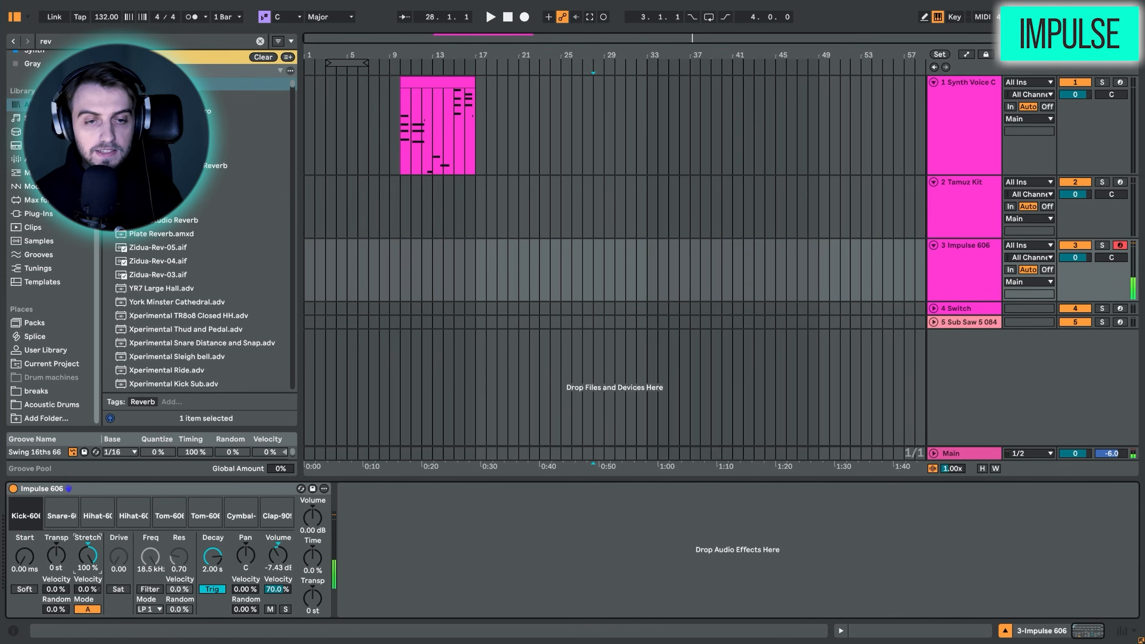
key("s")
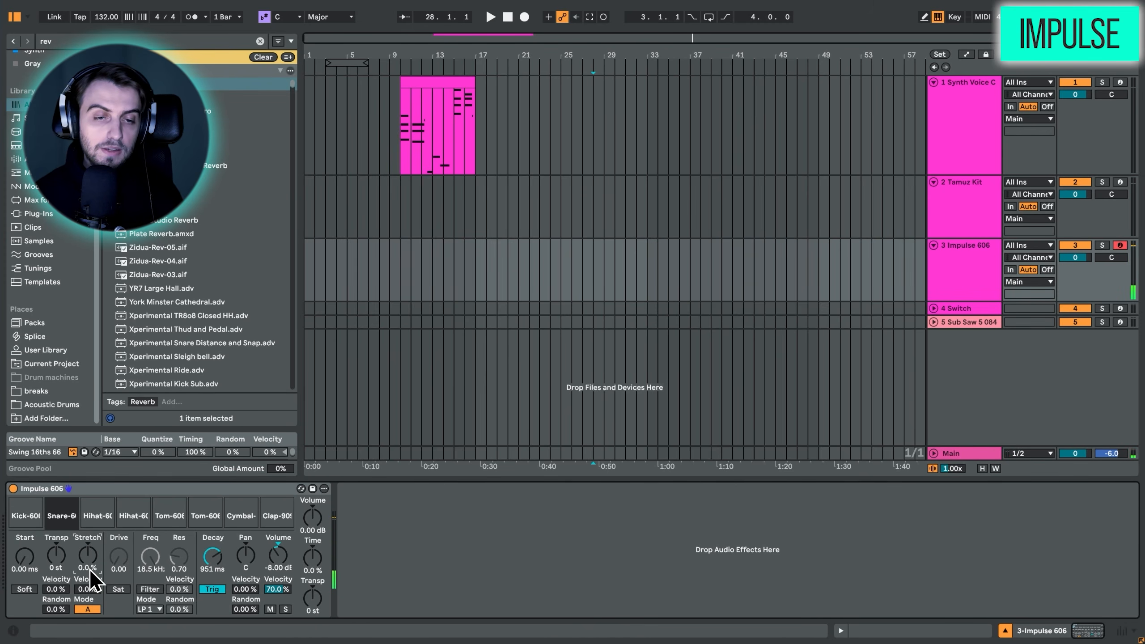
left_click_drag(91, 559, 92, 584)
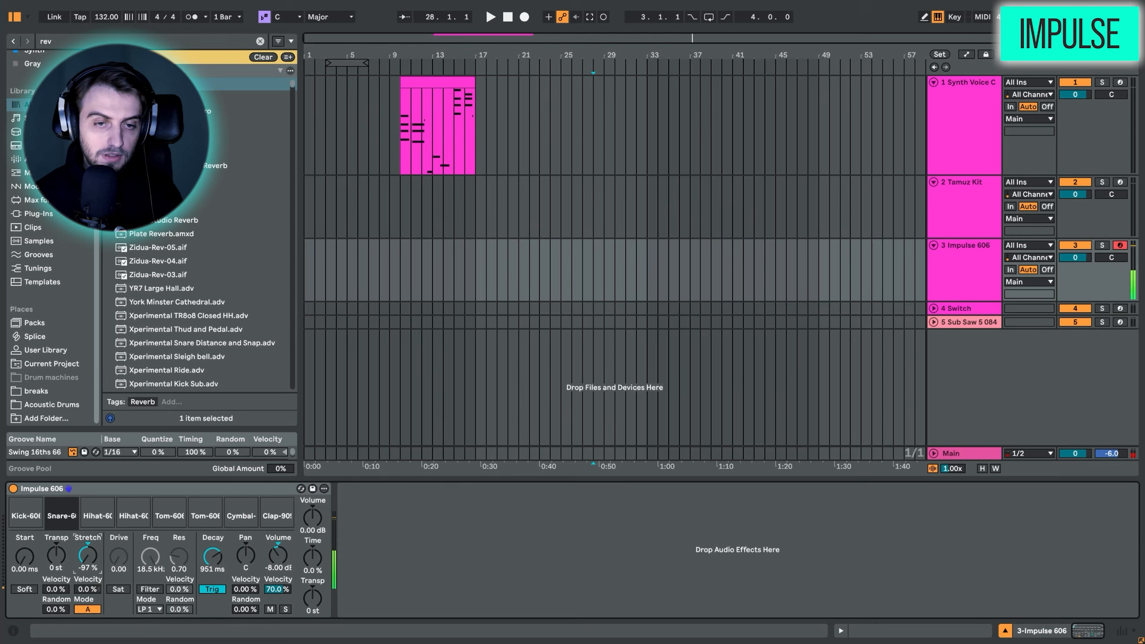
key("s")
key("s")
double_click(89, 556)
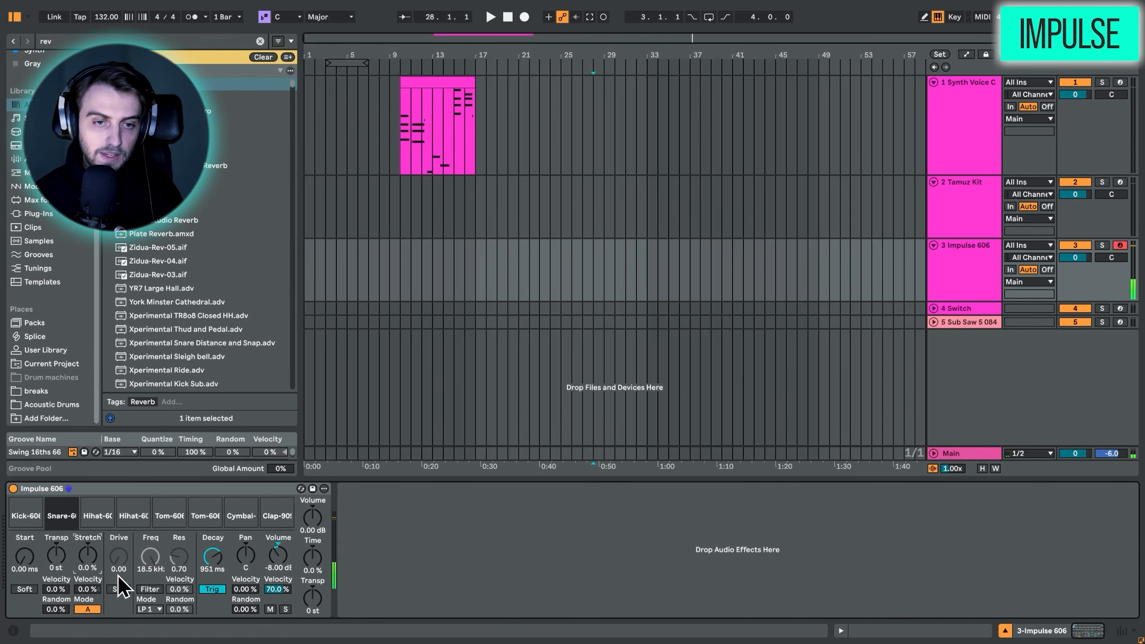
Try 83% Stretch in mode B on the third slot's Hihat-606, reset it, and set its Stretch Velocity to 67%.
left_click(101, 525)
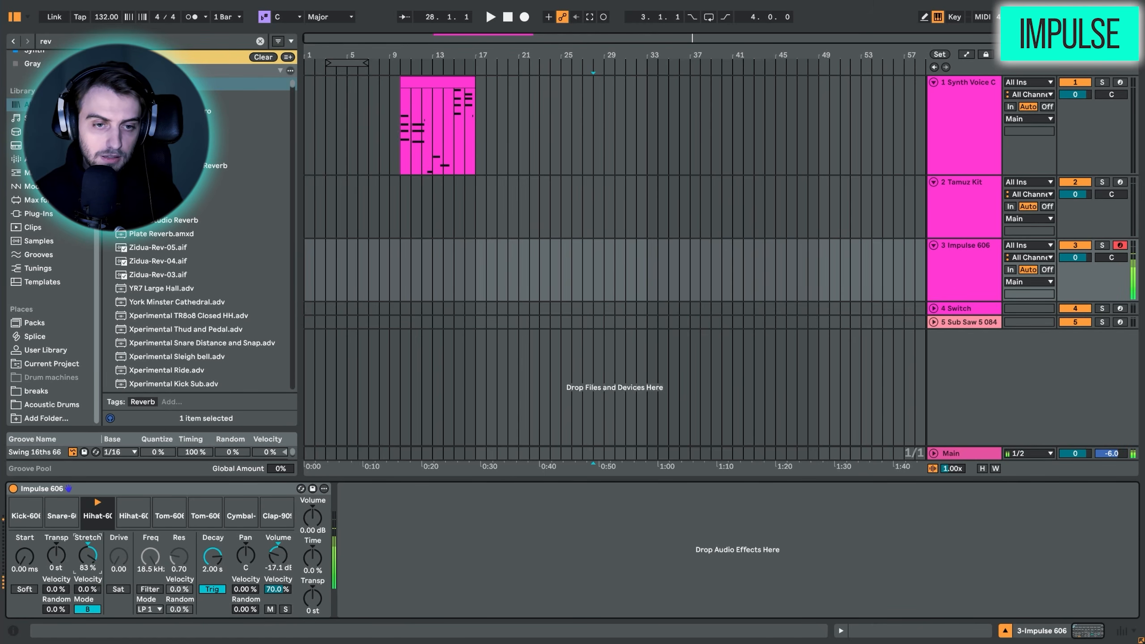
double_click(91, 558)
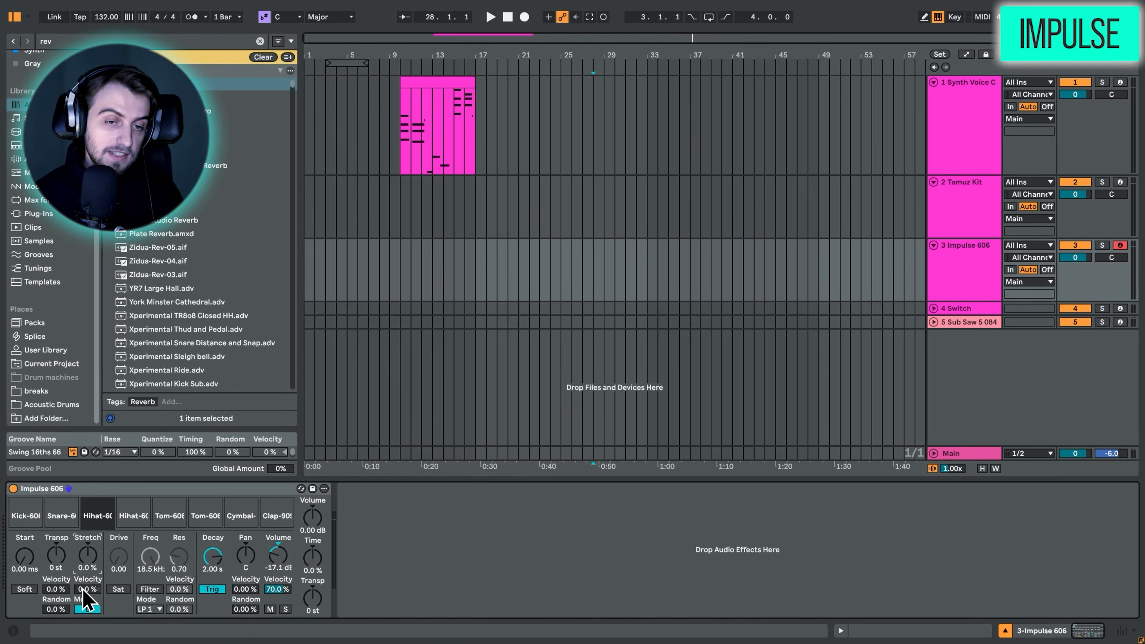
mouse_move(84, 589)
left_mouse_down()
mouse_move(84, 572)
mouse_move(87, 600)
left_mouse_up()
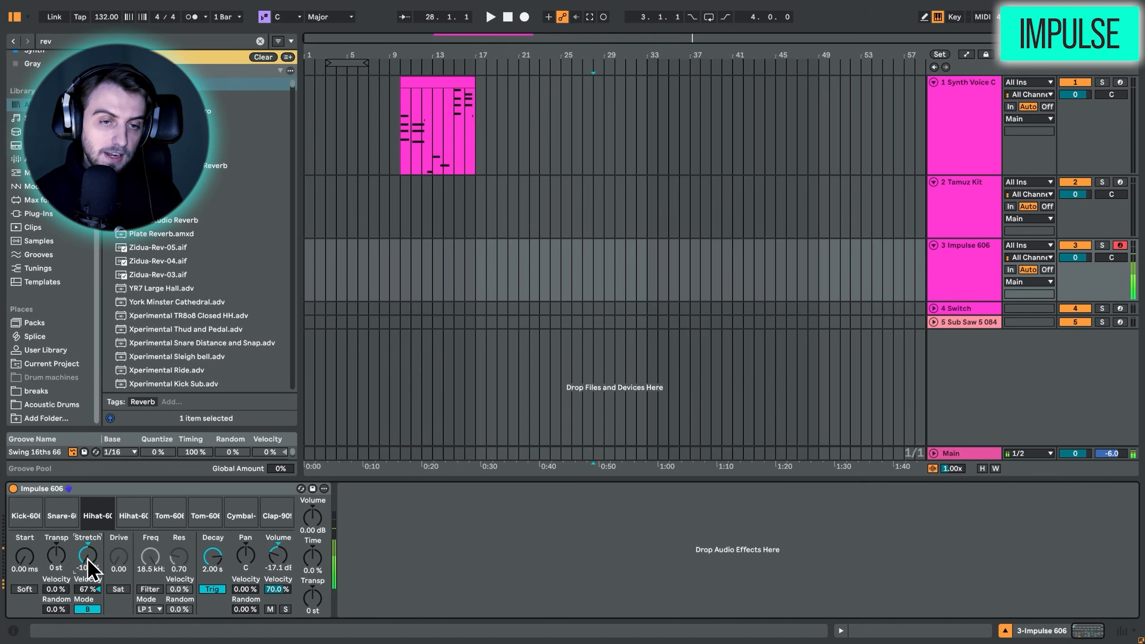
Place a sixteenth Hihat-606-Closed note at 1.1.1 in the Impulse 606 clip and repeat it in sixteenths over two bars.
left_click(337, 485)
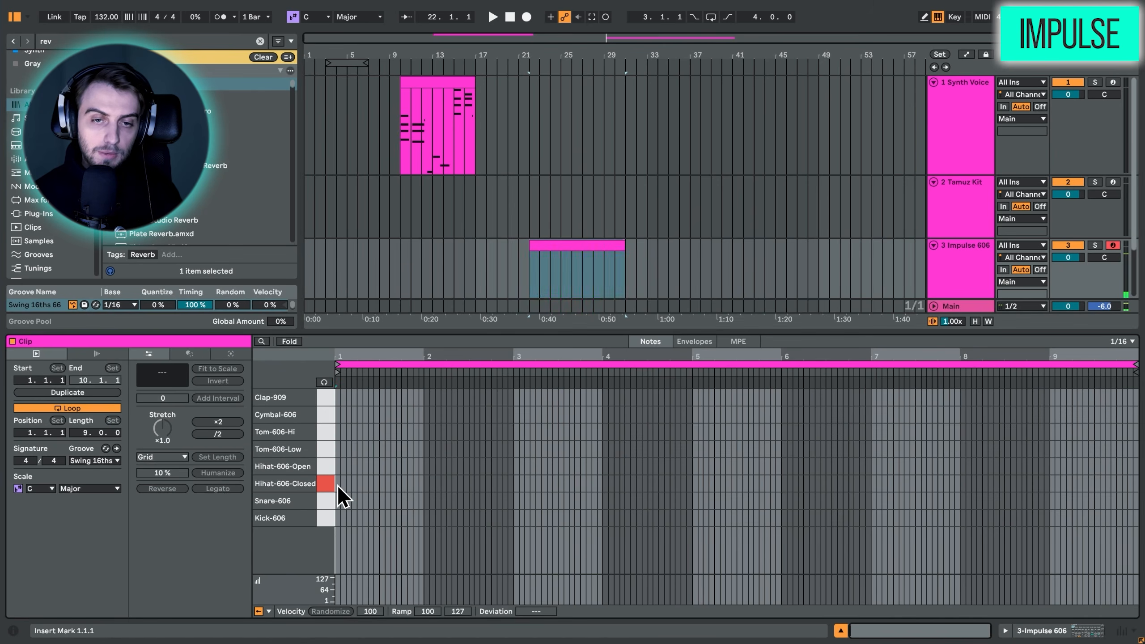
double_click(337, 485)
left_click(349, 474)
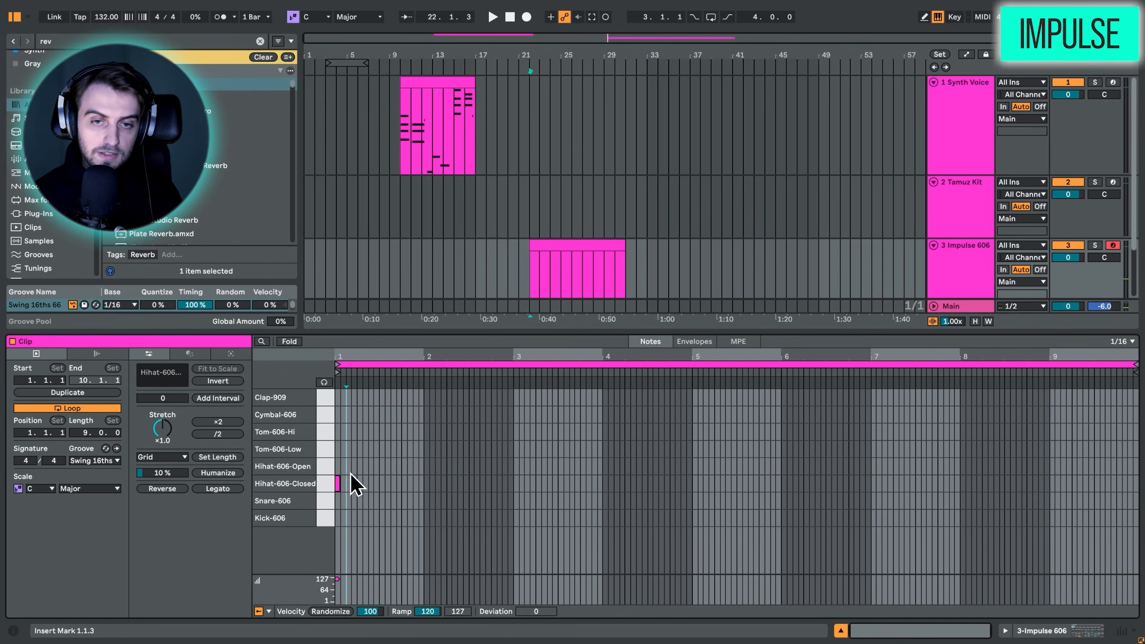
left_click_drag(356, 359, 380, 356)
left_click_drag(359, 450, 345, 508)
key("space")
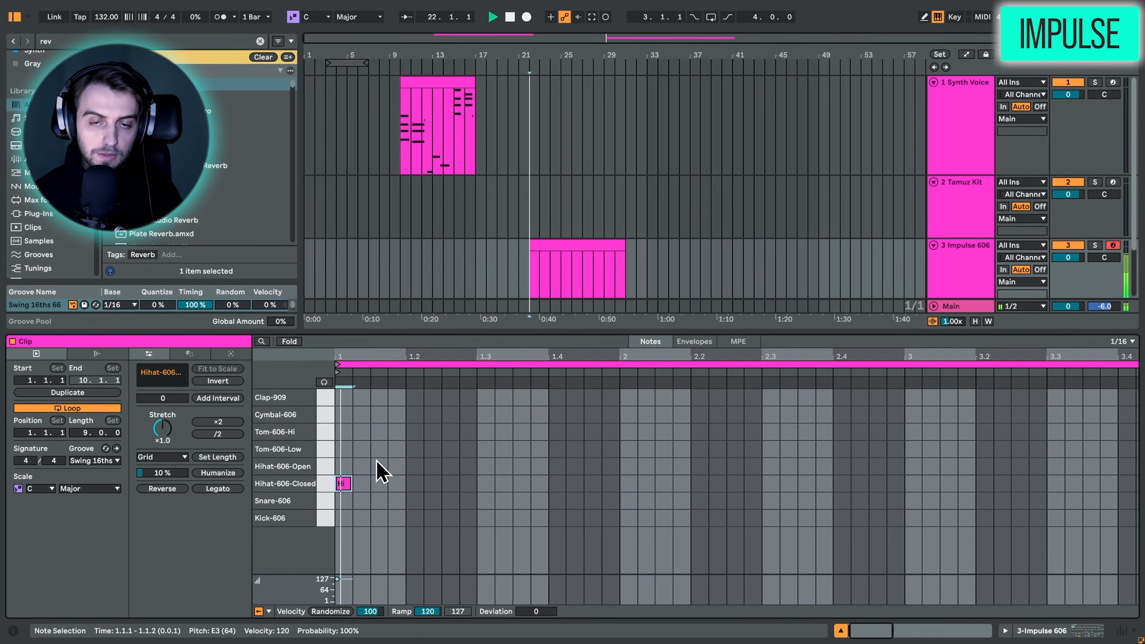
key("space")
key("ctrl+d")
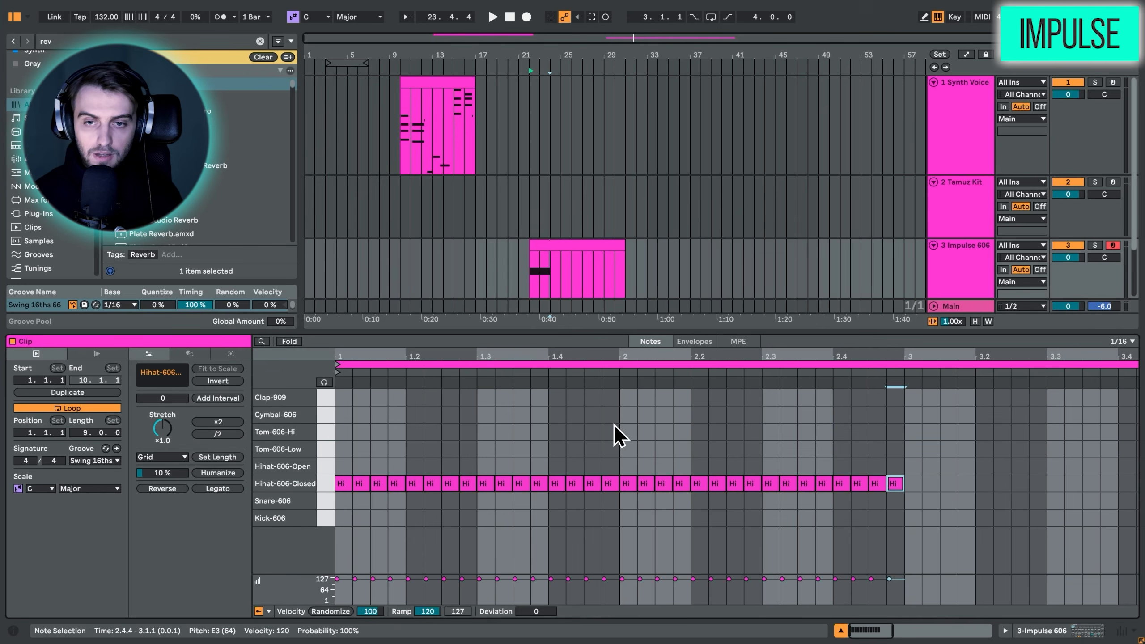
Loop only the clip's first bar and randomize the velocities of its Hihat-606-Closed notes.
left_click_drag(620, 507, 321, 406)
key("ctrl+l")
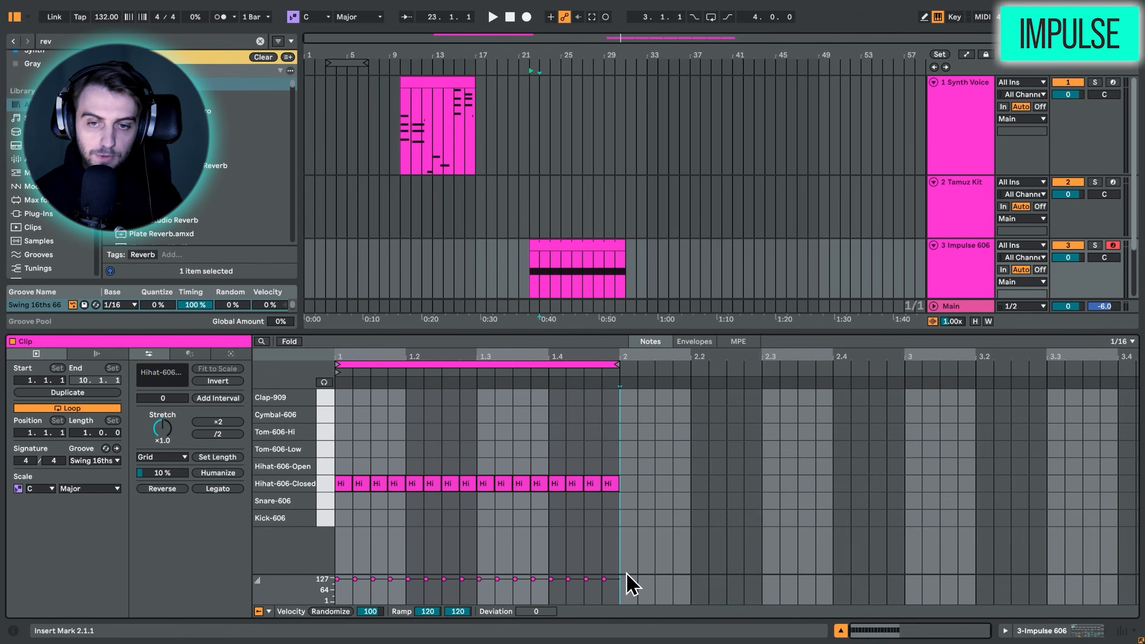
left_click_drag(626, 577, 622, 444)
left_click_drag(640, 500, 289, 586)
left_click(330, 611)
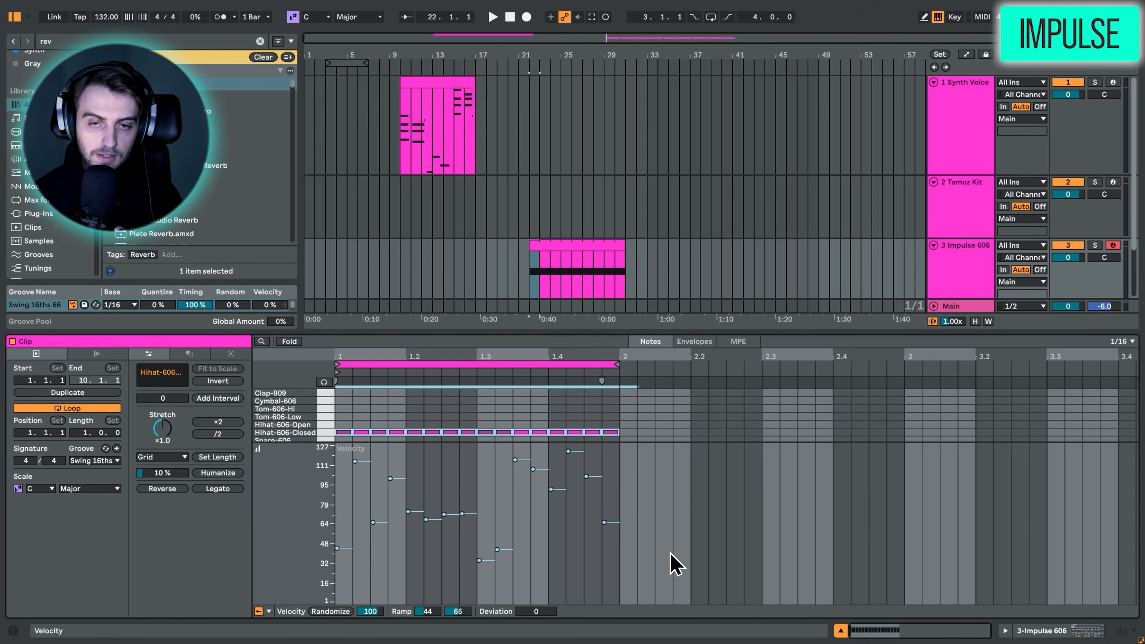
Play the hi-hat loop and set the third Impulse slot's Stretch to -35%, Stretch Velocity to 78% and Volume Velocity to 33.6%.
key("shift+Tab")
key("space")
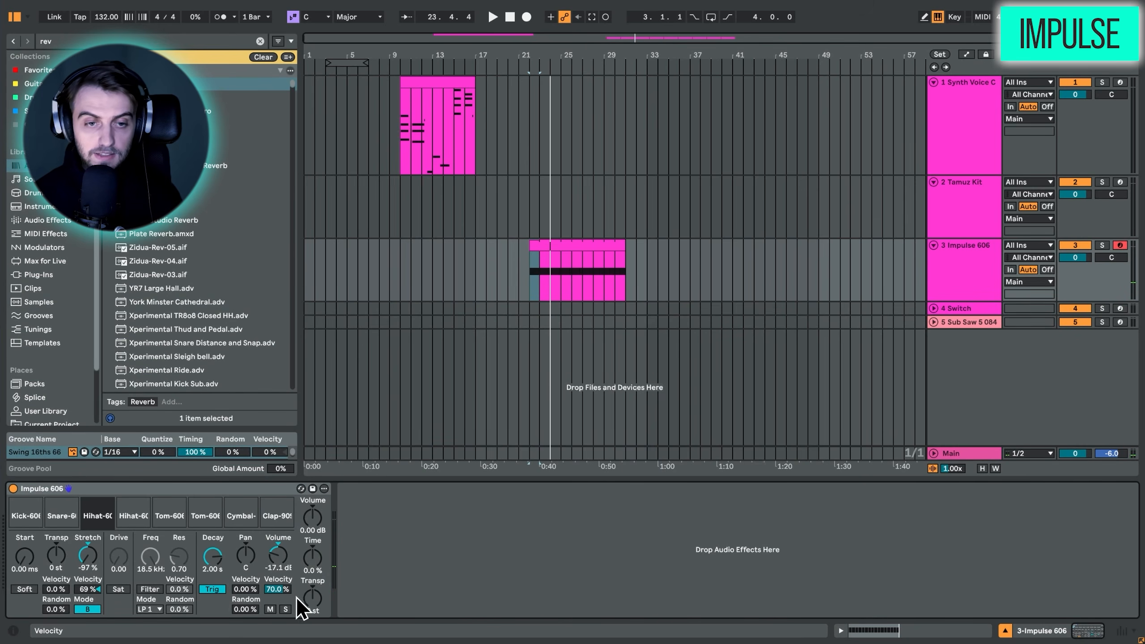
key("space")
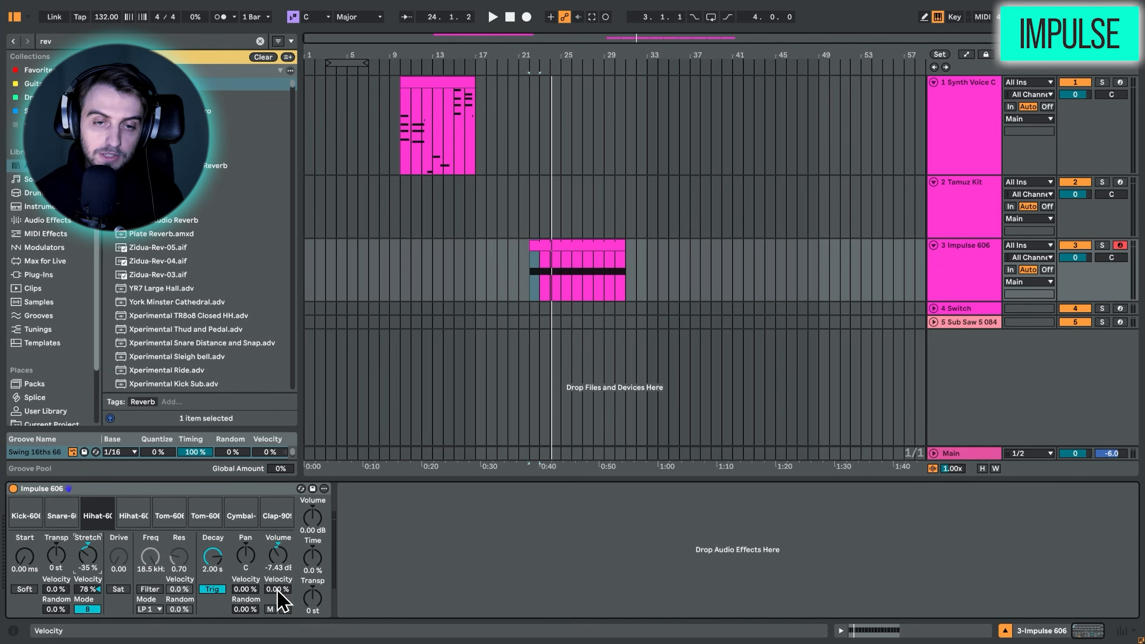
mouse_move(277, 590)
left_mouse_down()
mouse_move(277, 574)
mouse_move(278, 589)
left_mouse_up()
key("space")
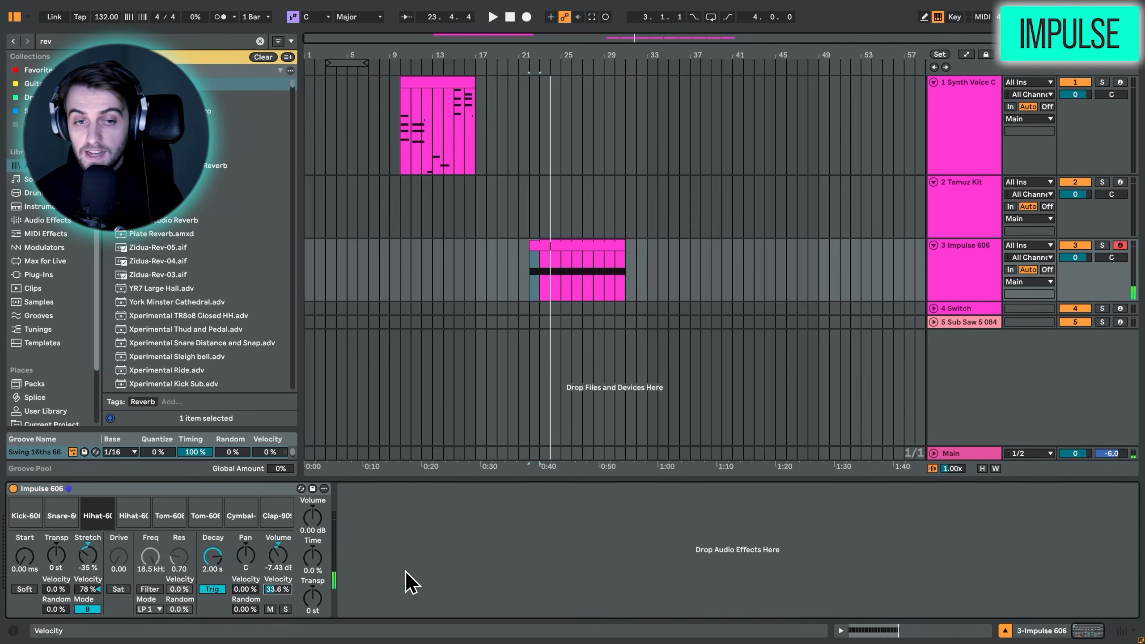
left_click(89, 589)
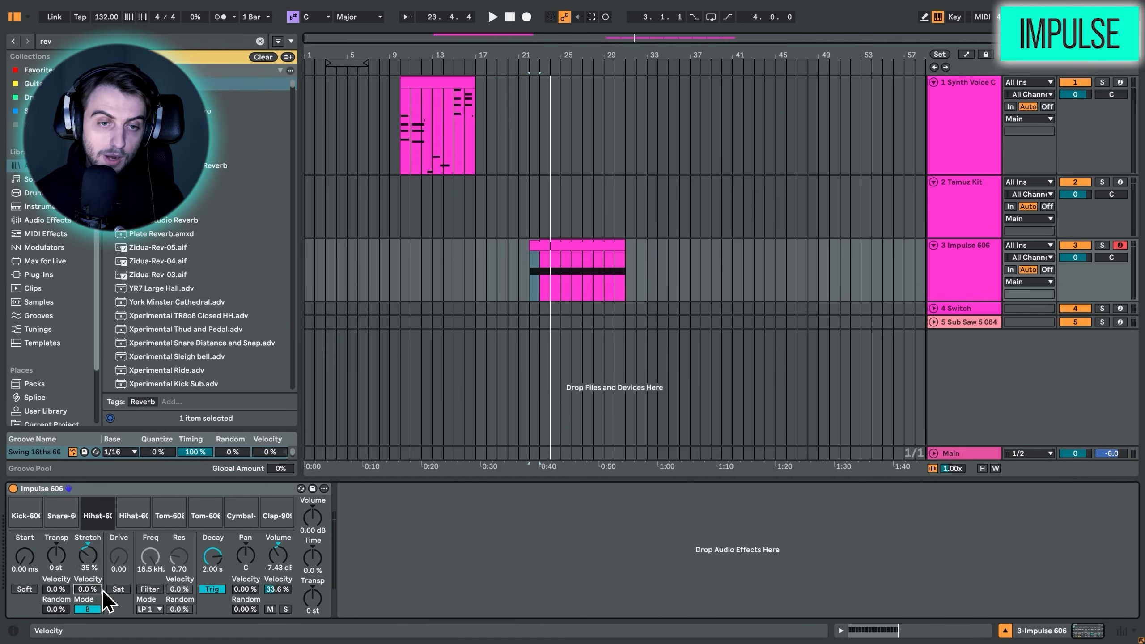
left_click(281, 589)
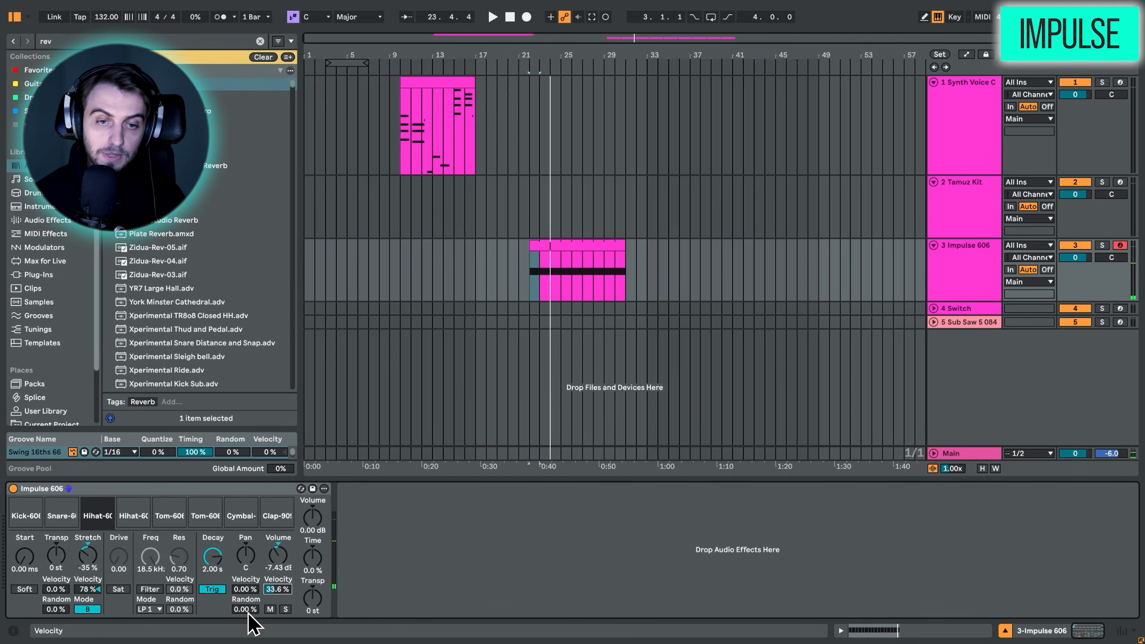
Set the third slot's Pan Random to 43.8%, Decay to 1.45 s and Stretch to -29% while auditioning the hi-hat loop.
key("space")
left_click_drag(246, 609, 245, 596)
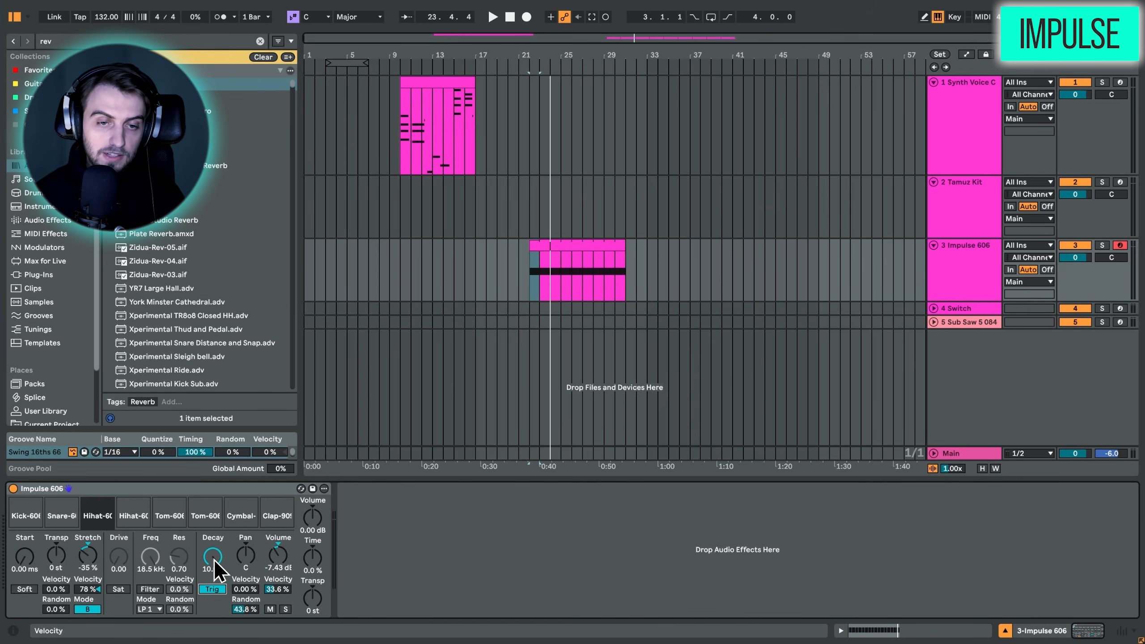
key("space")
left_click_drag(213, 558, 213, 590)
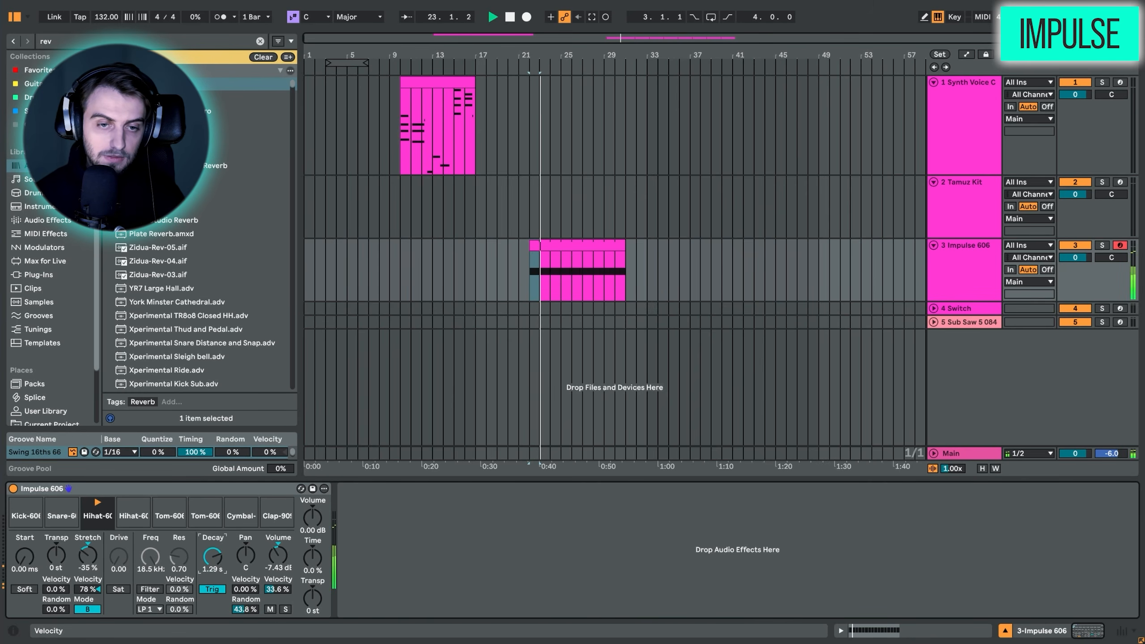
left_click_drag(213, 591, 213, 589)
left_click_drag(86, 559, 85, 555)
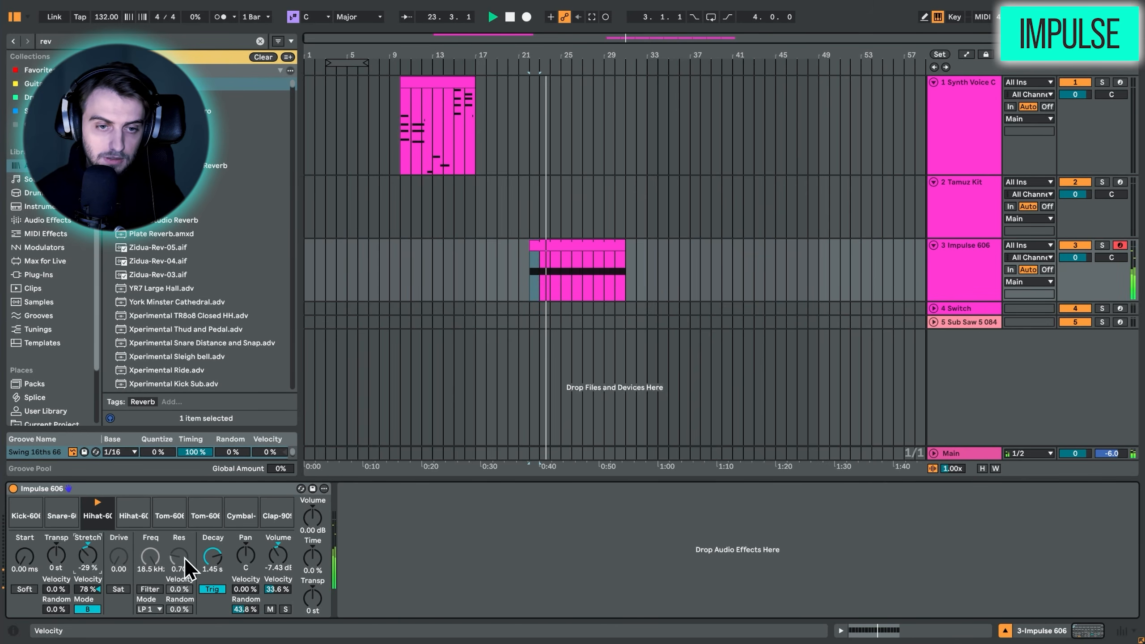
key("space")
Lower the Impulse 606 track volume to -7.4 dB and enable saturation on the Kick-606 slot while playing the kick.
left_click(117, 590)
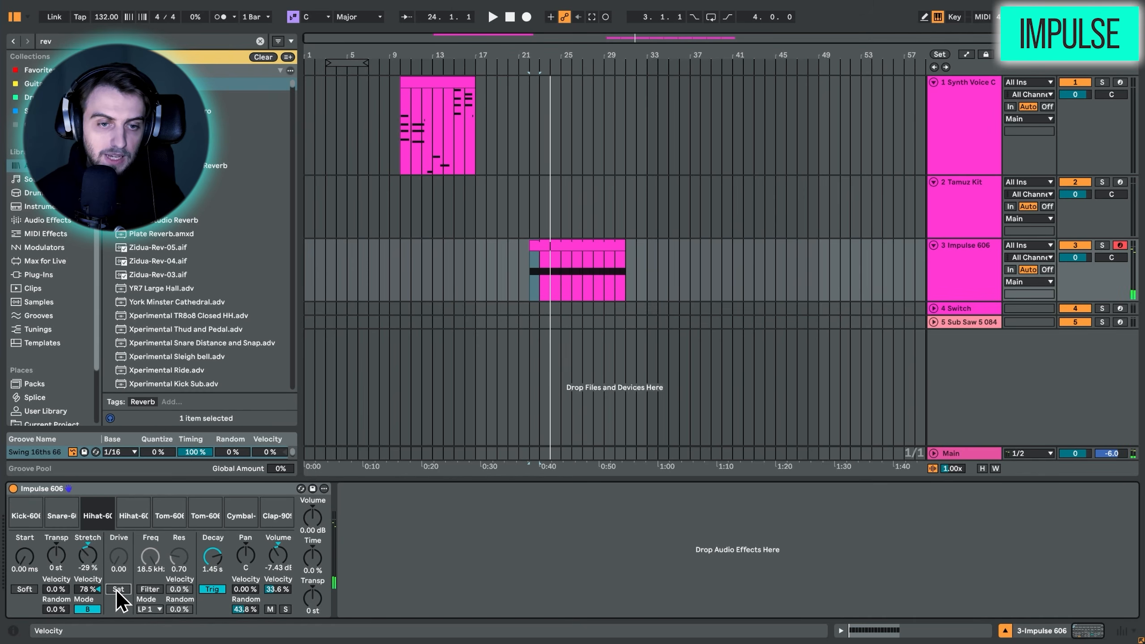
left_click(117, 588)
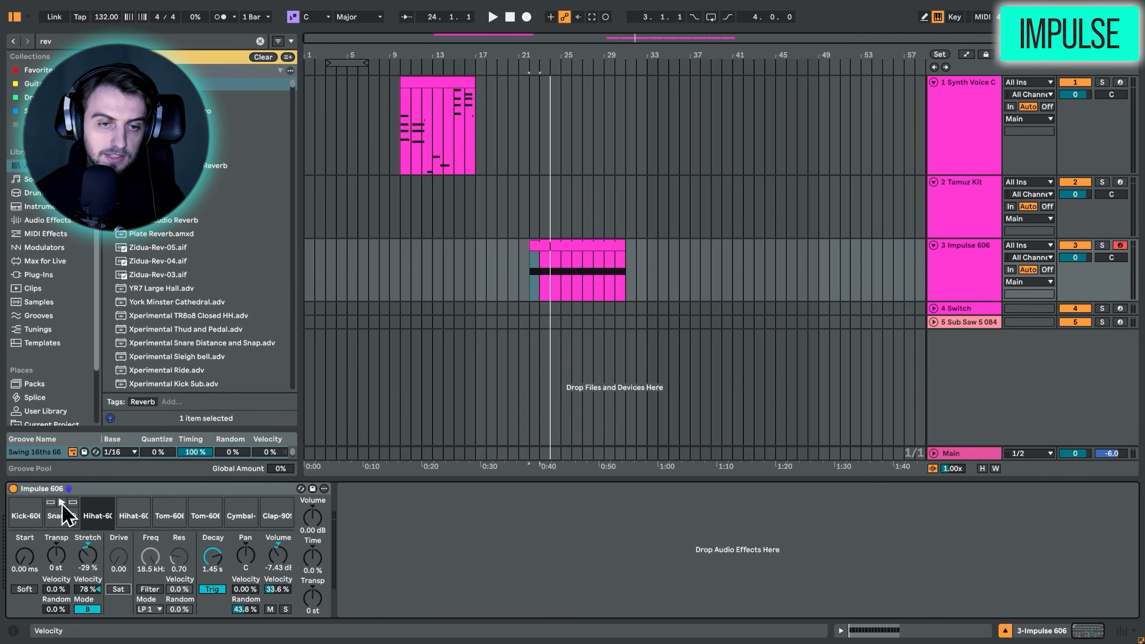
key("a")
left_click_drag(1075, 257, 1075, 268)
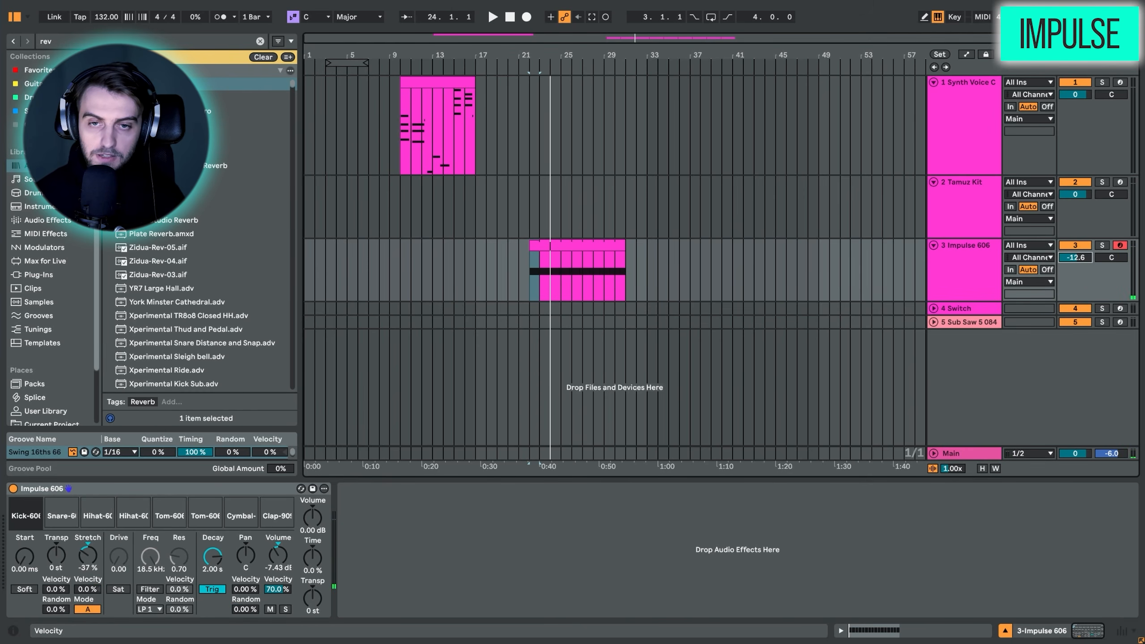
key("a")
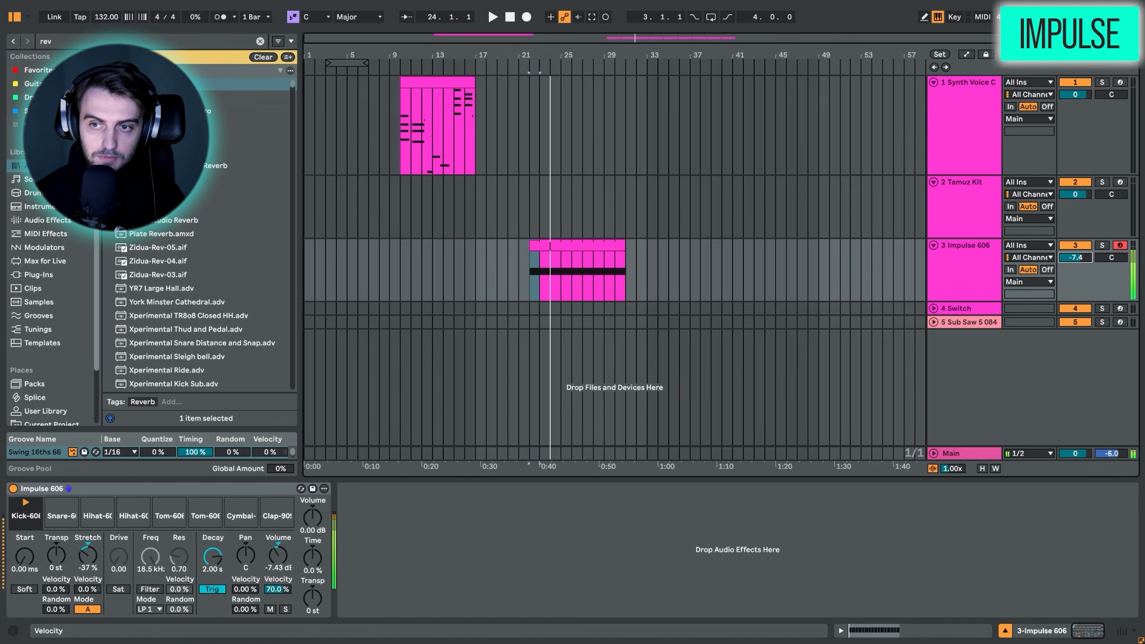
left_click(118, 589)
key("a")
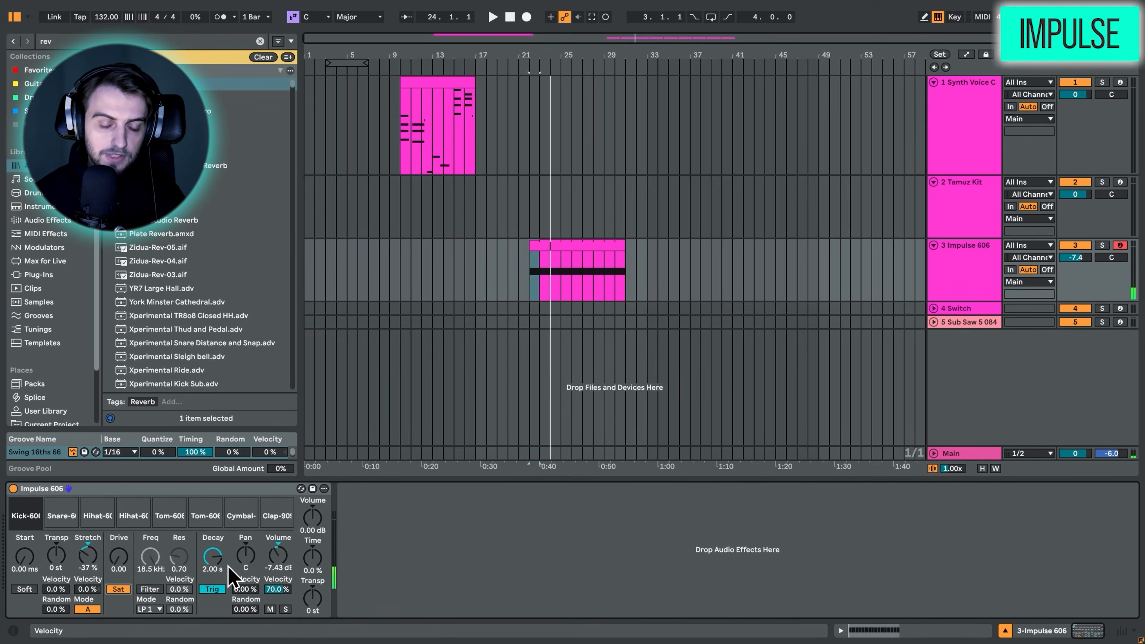
Select the Snare-606 slot, set its Transpose to +4 st and Stretch to -100%, and play it along with the kick.
left_click(62, 516)
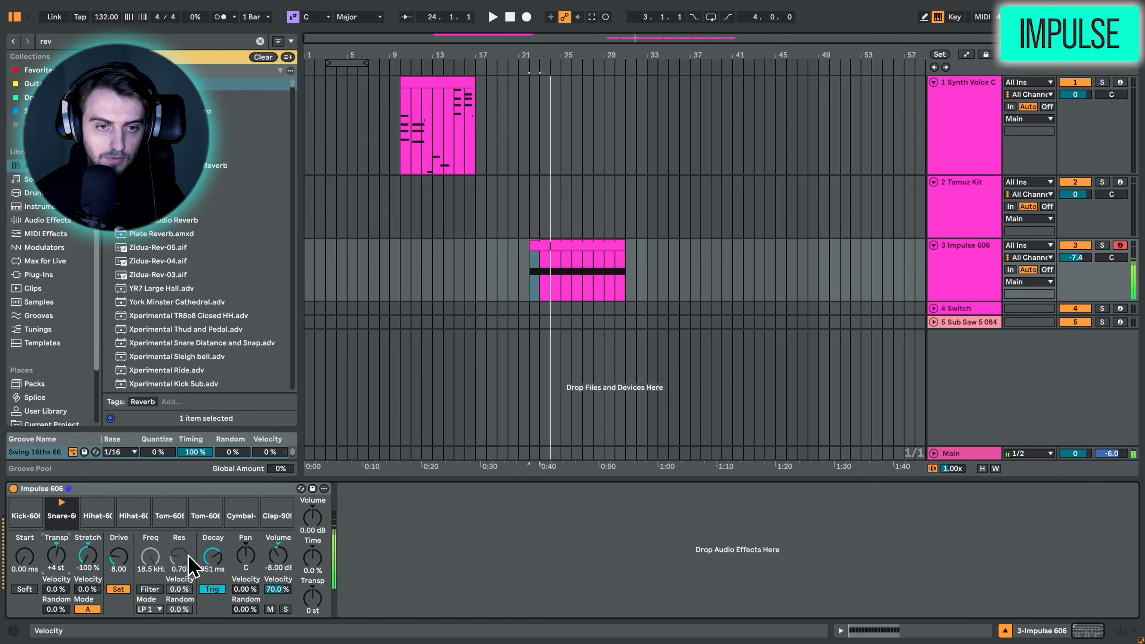
key("s")
key("a")
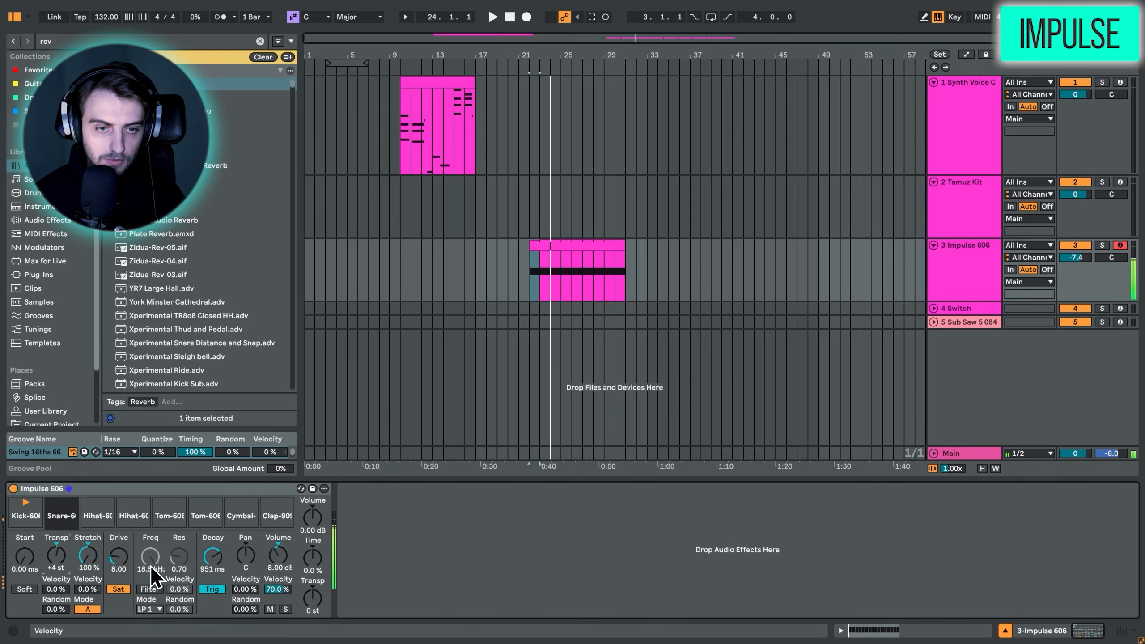
Filter Snare-606 in LP 2 mode at 18.5 kHz with Res 3.19, and set Impulse's global Time to 100%.
left_click(150, 590)
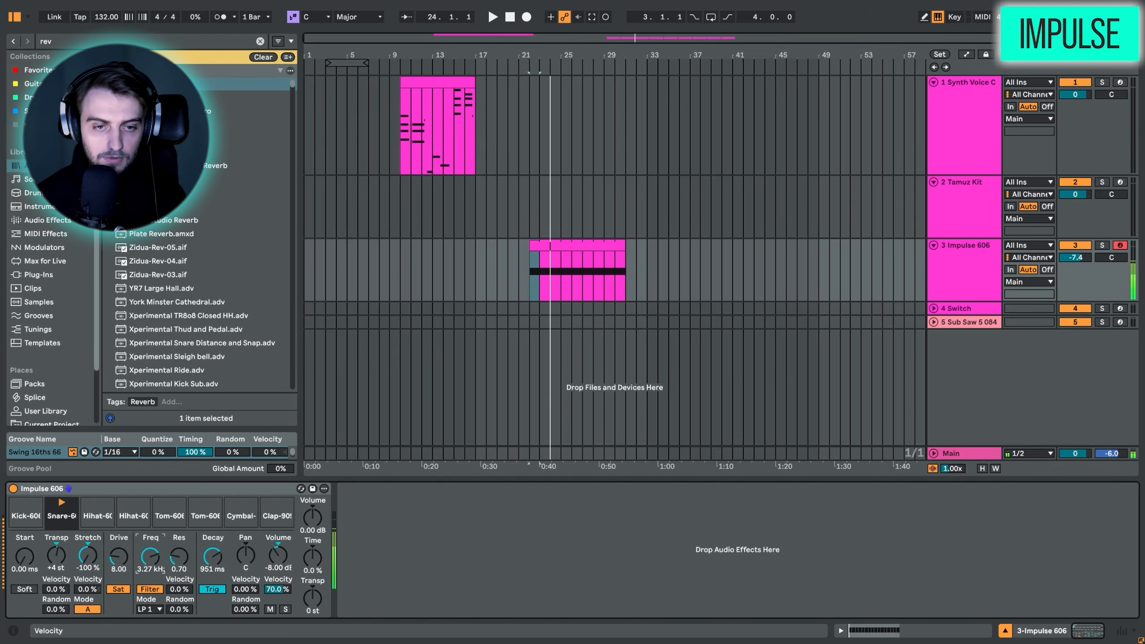
left_click(148, 609)
left_click(137, 542)
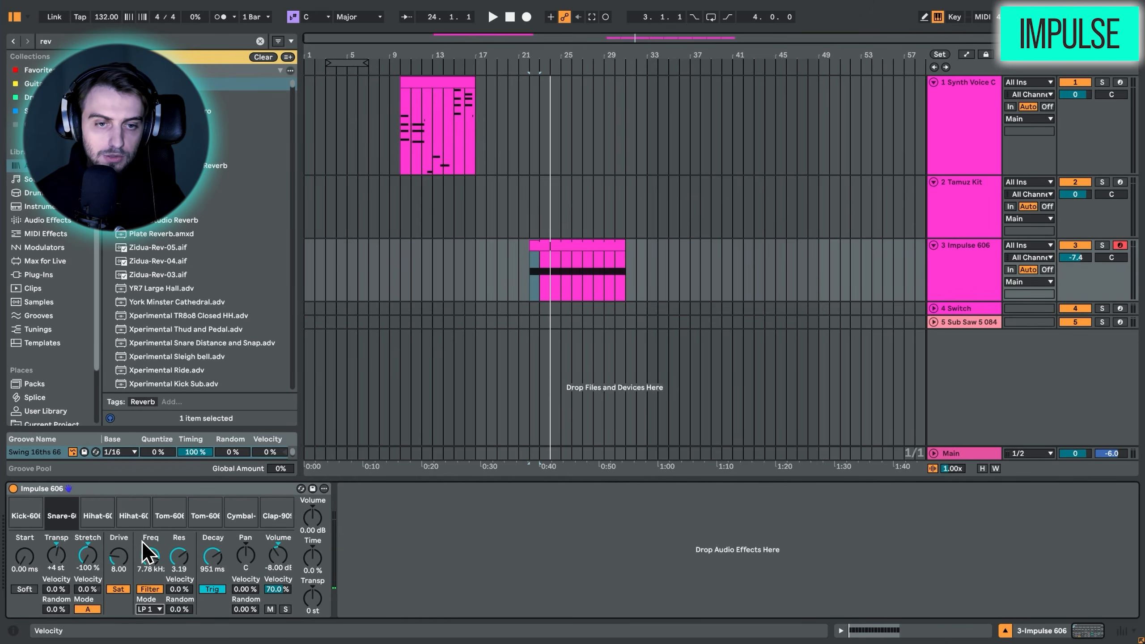
left_click_drag(152, 558, 152, 574)
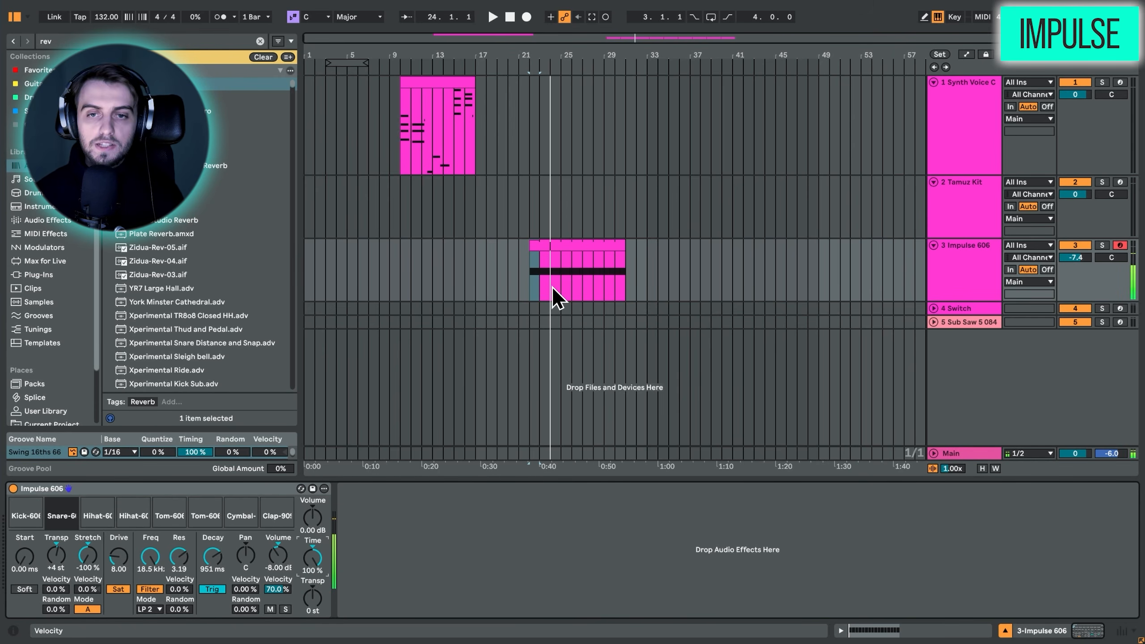
Add Kick-606 on 1.1 and Snare-606 on 1.2 in the Impulse clip, and repeat the pair through the first bar.
left_click(583, 247)
scroll(340, 408, "down", 1)
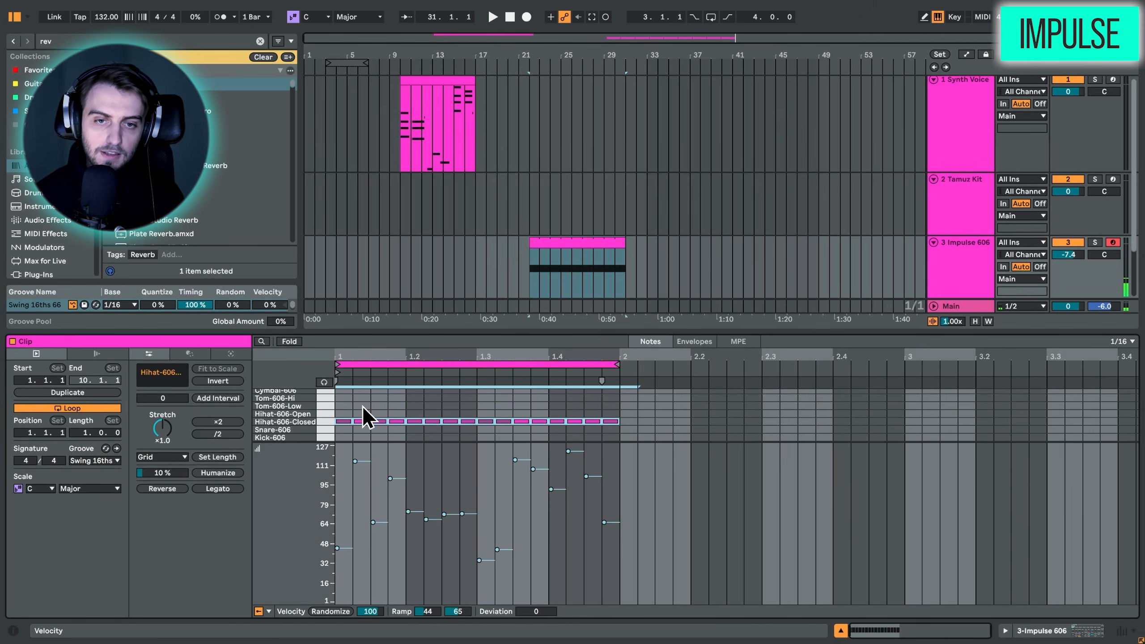
key("b")
left_click(343, 436)
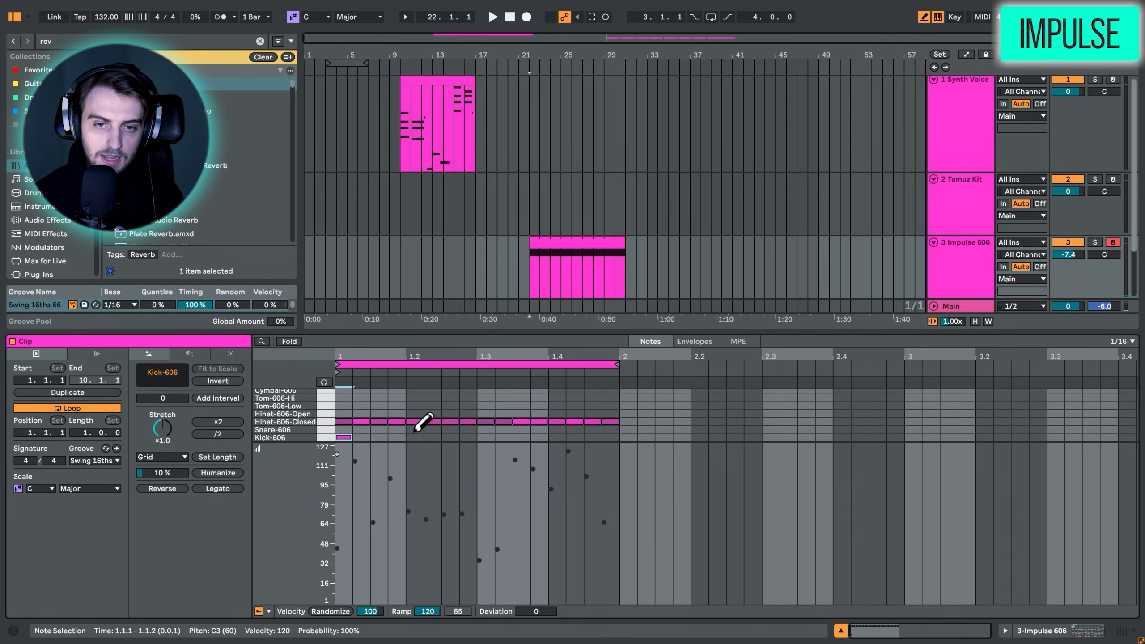
left_click(415, 429)
key("b")
left_click_drag(474, 435, 325, 431)
Play the beat, try Impulse's global Time at 84%, and reset it to 0.0%.
key("space")
key("shift+Tab")
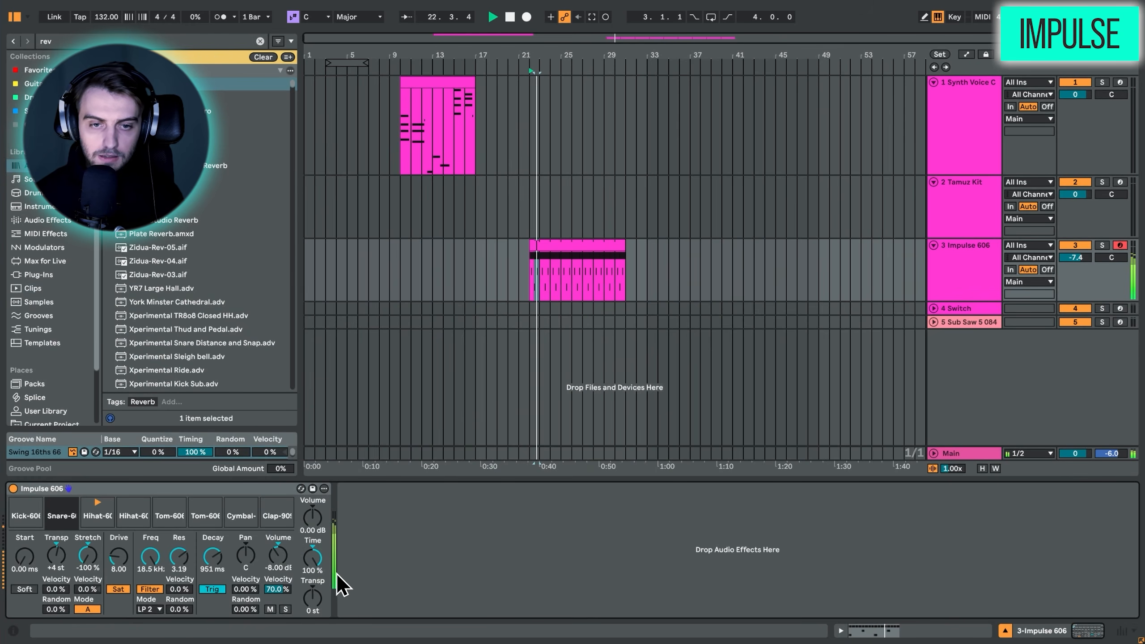
double_click(317, 563)
key("space")
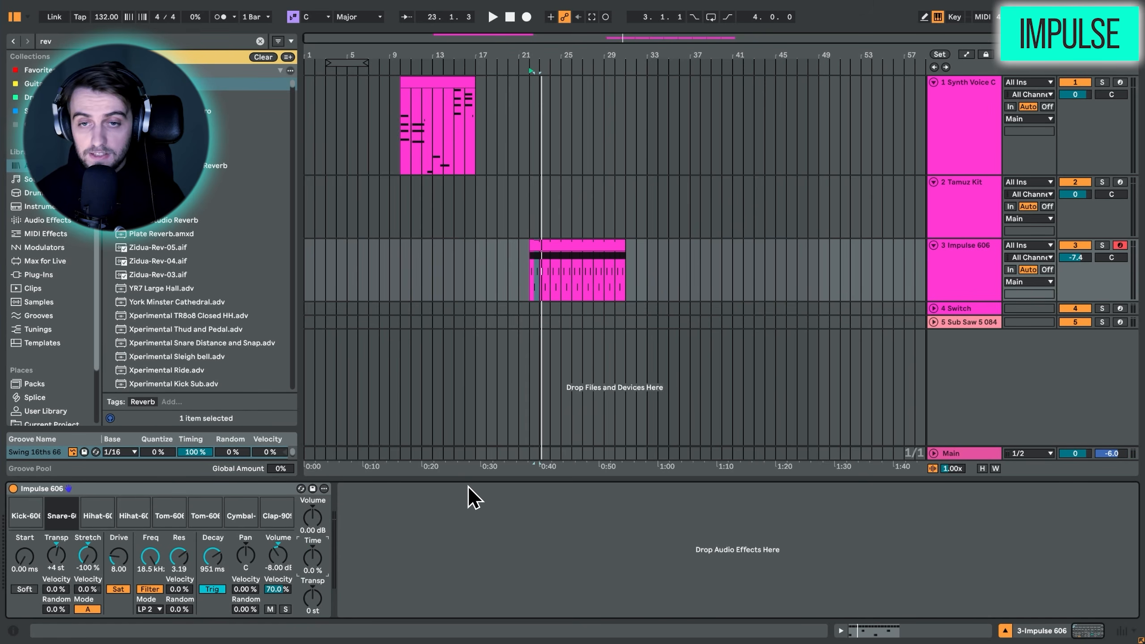
double_click(309, 568)
key("space")
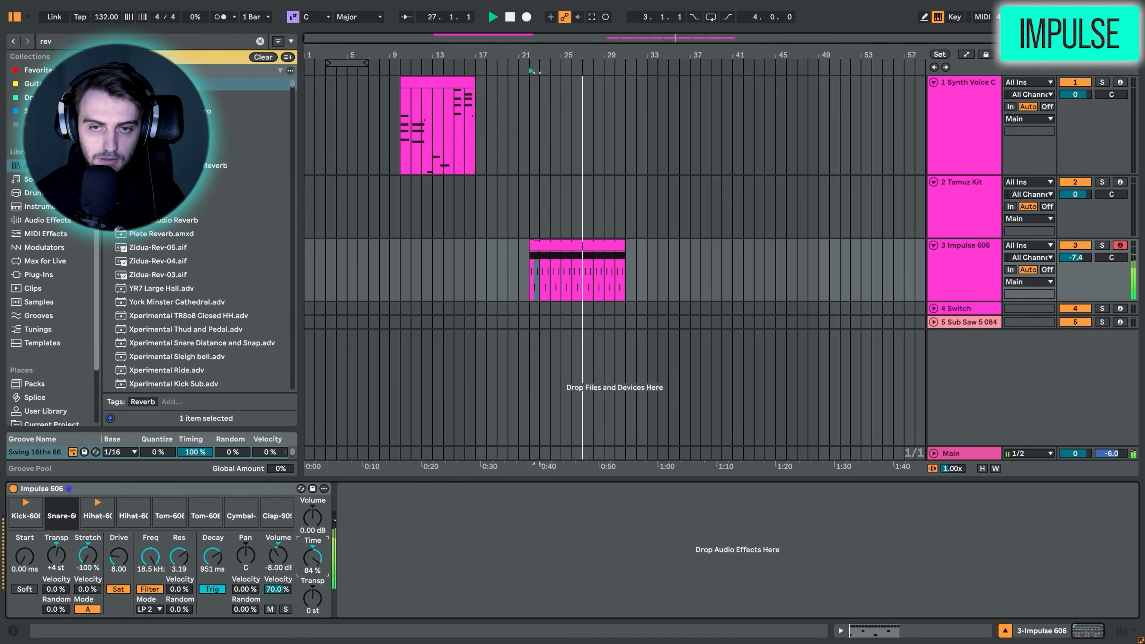
double_click(311, 558)
key("space")
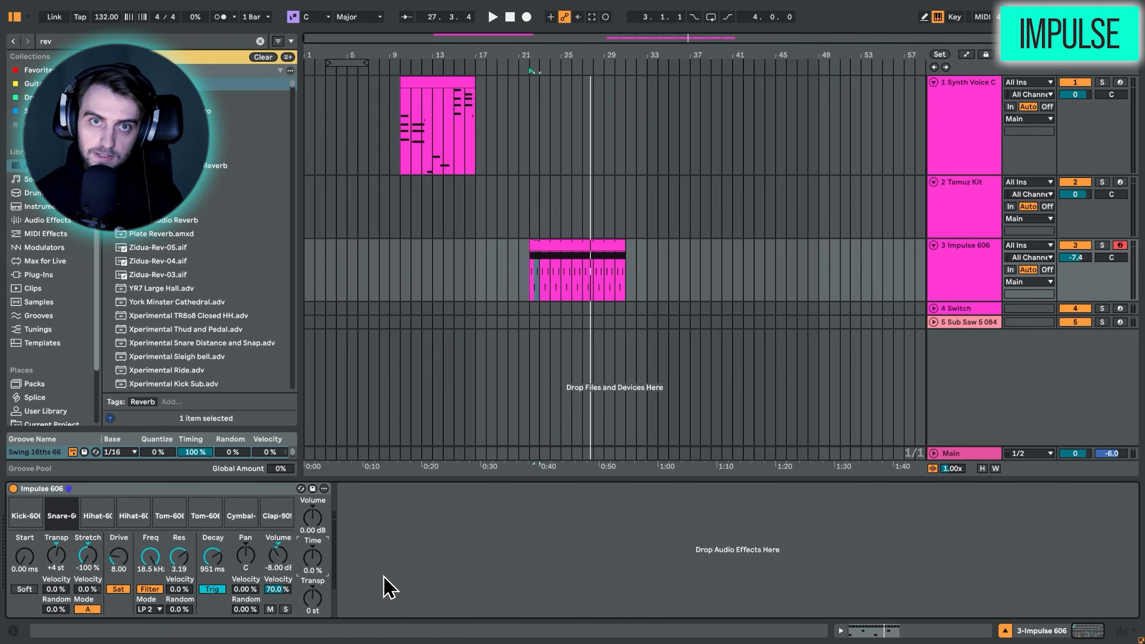
Select and record-arm the Switch track, and turn on its Emit device.
left_click(754, 310)
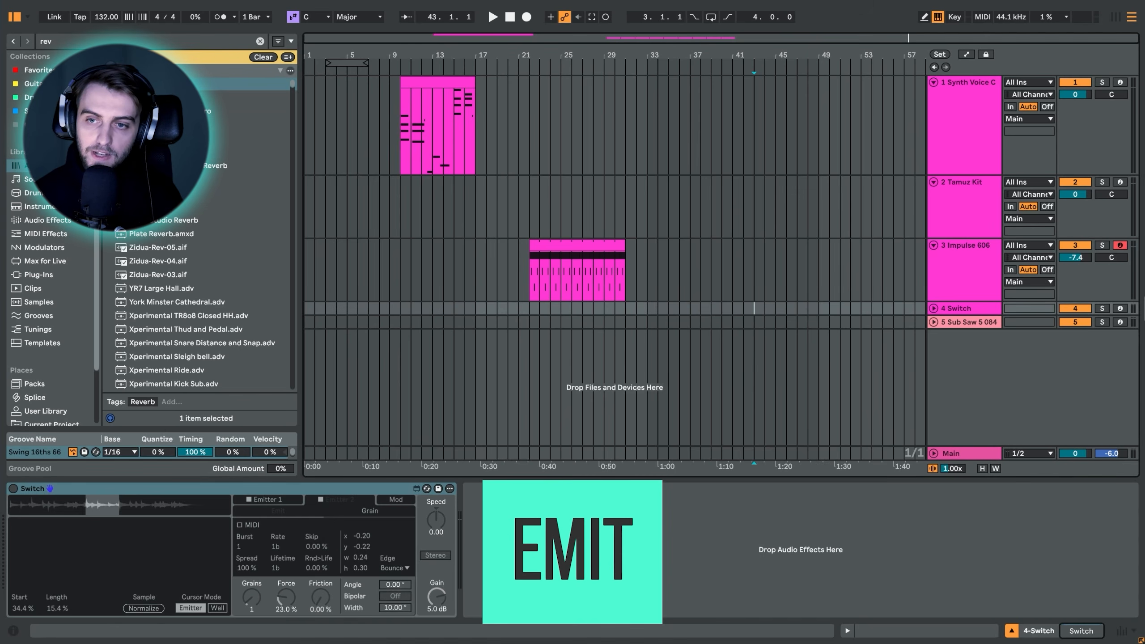
left_click(1119, 308)
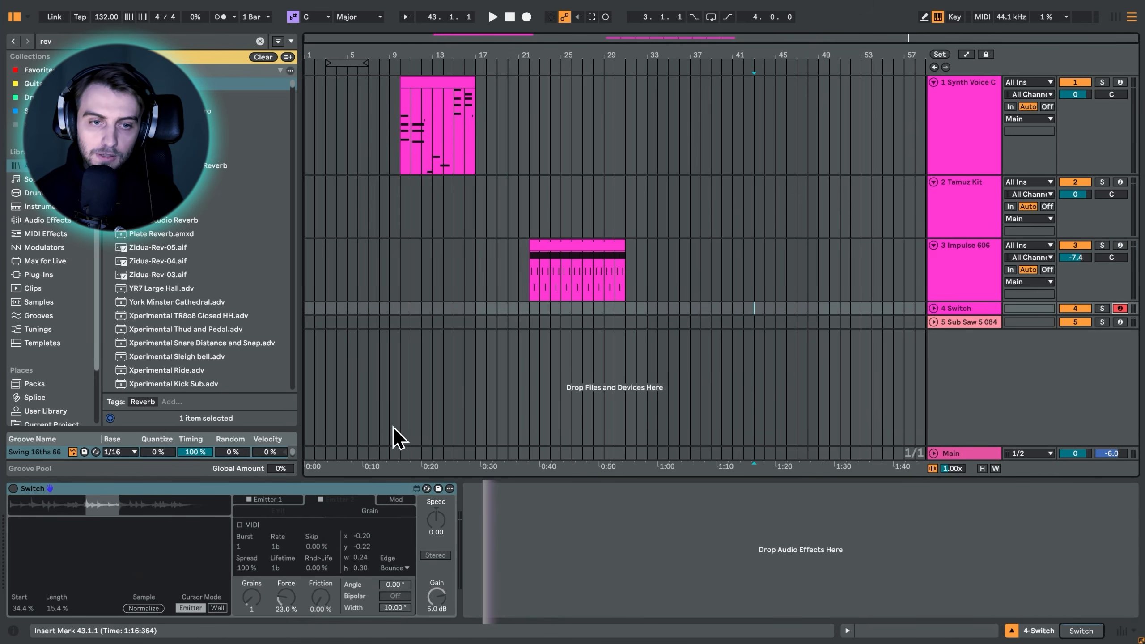
left_click(27, 487)
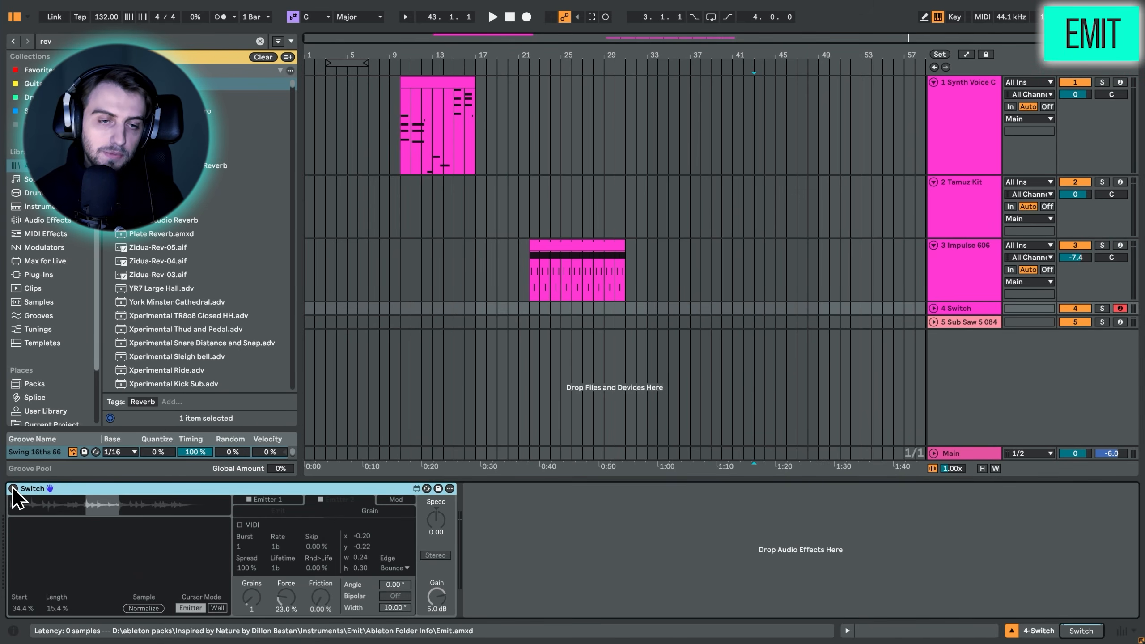
left_click(13, 488)
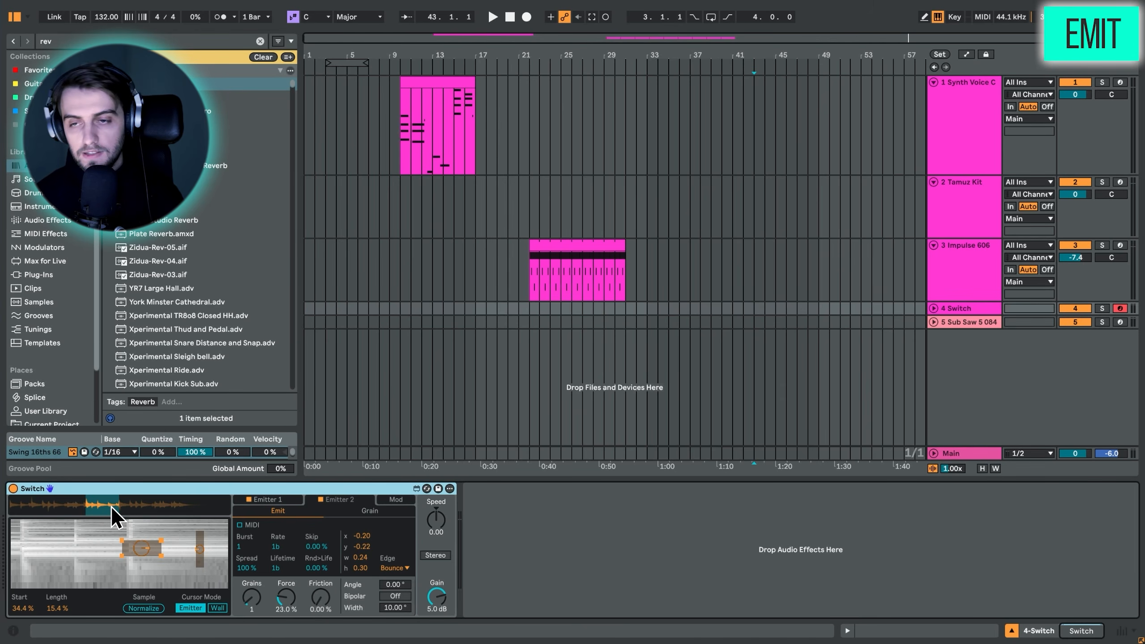
left_click(722, 310)
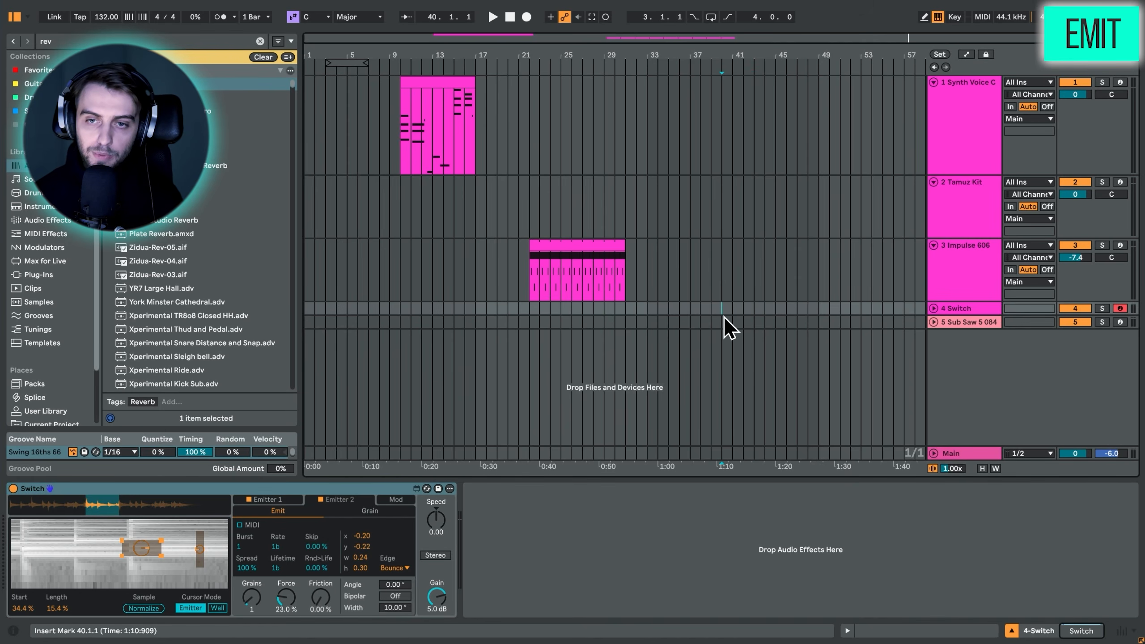
Play the Switch track's Emit device with Emitter 1's Angle at 161°, switch its Edge mode to Wrap, and stop playback.
left_click(813, 470)
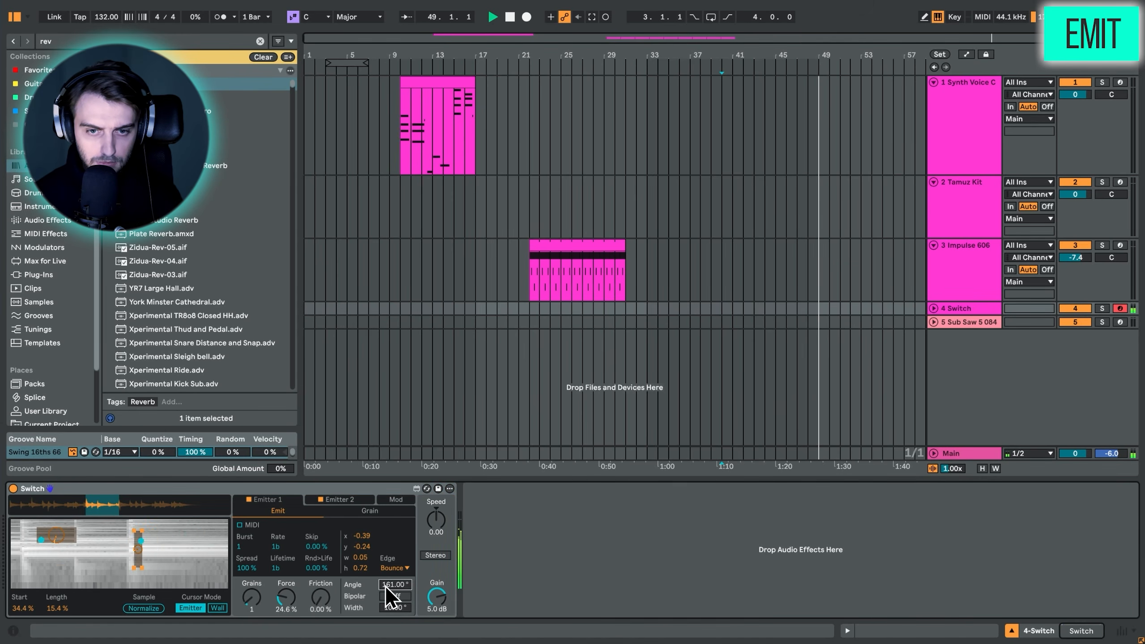
left_click(386, 569)
left_click(391, 544)
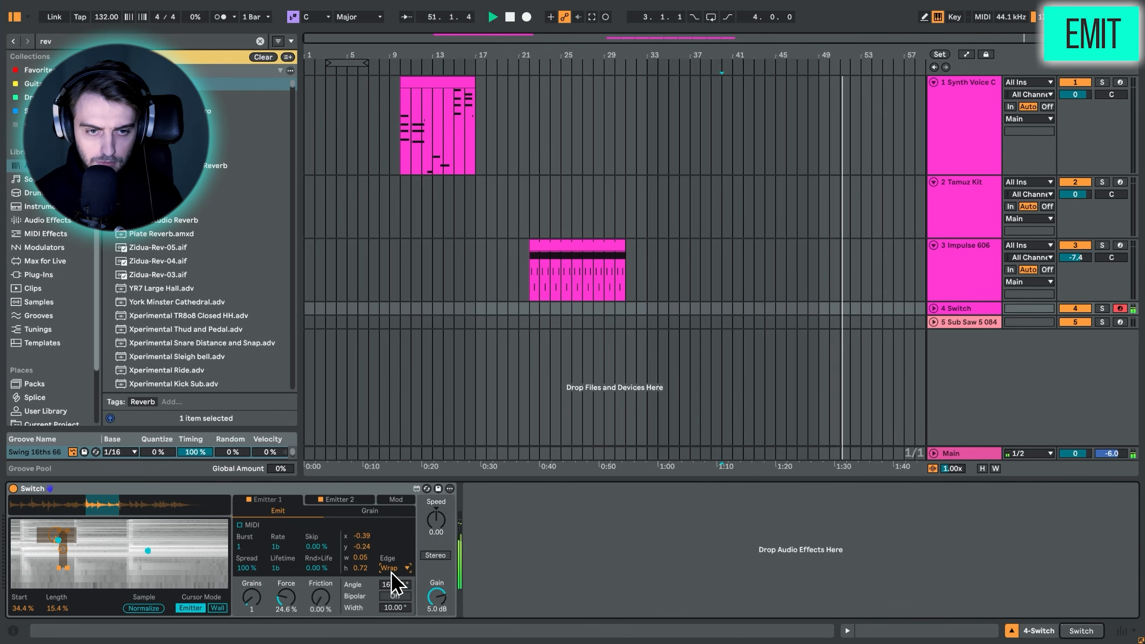
key("space")
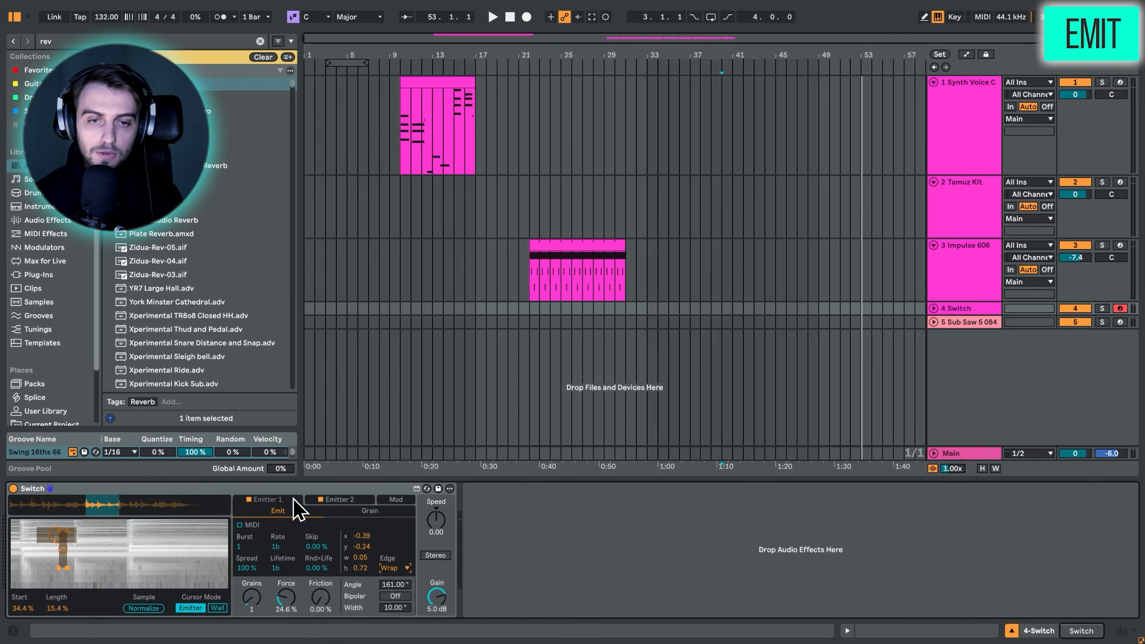
Move Emitter 1 to x 0.10, y -0.26, deactivate the Switch track, and start playback.
mouse_move(361, 536)
left_mouse_down()
mouse_move(362, 494)
mouse_move(361, 565)
mouse_move(361, 547)
left_mouse_up()
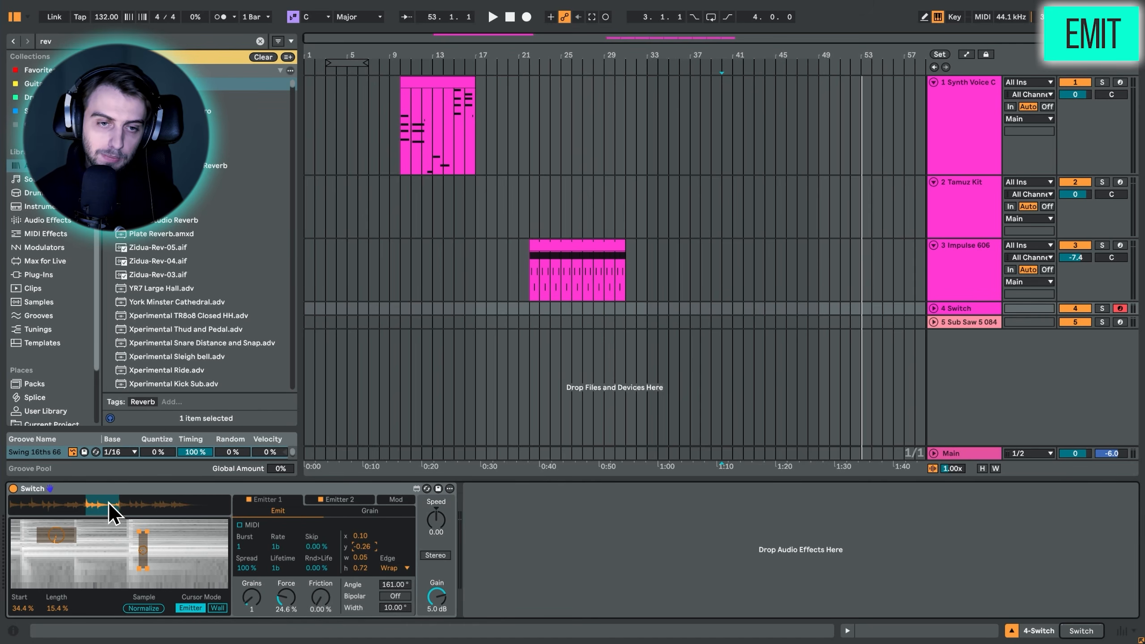
left_click(1073, 307)
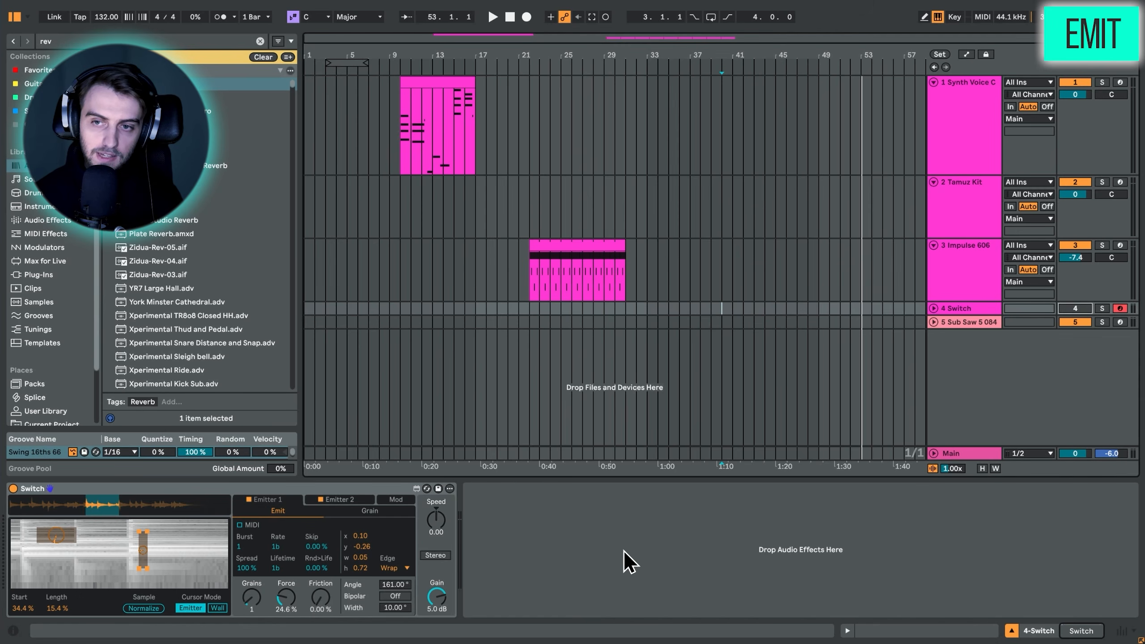
key("space")
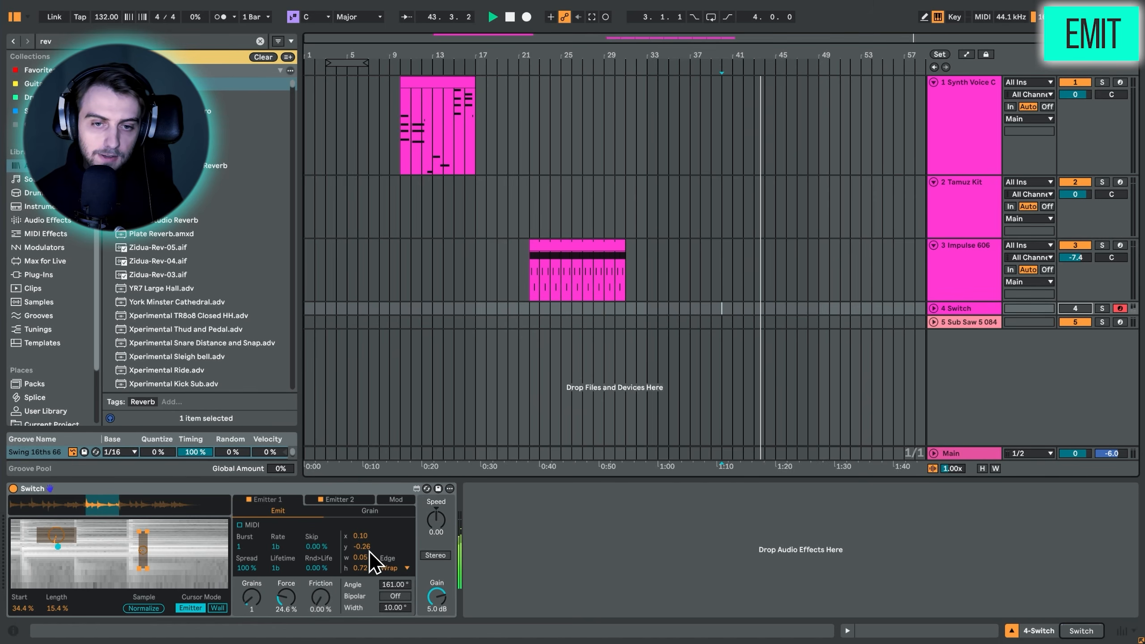
Move Emitter 1 to x 0.21, y -0.11 and set its Angle to 126°.
left_click_drag(360, 540, 360, 539)
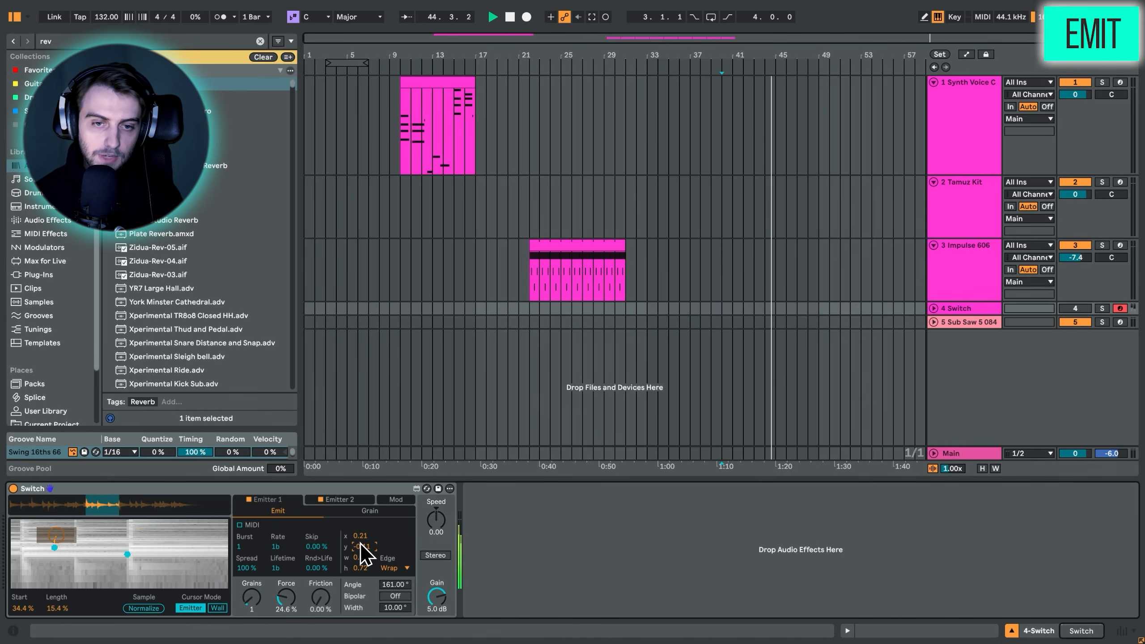
left_click(283, 499)
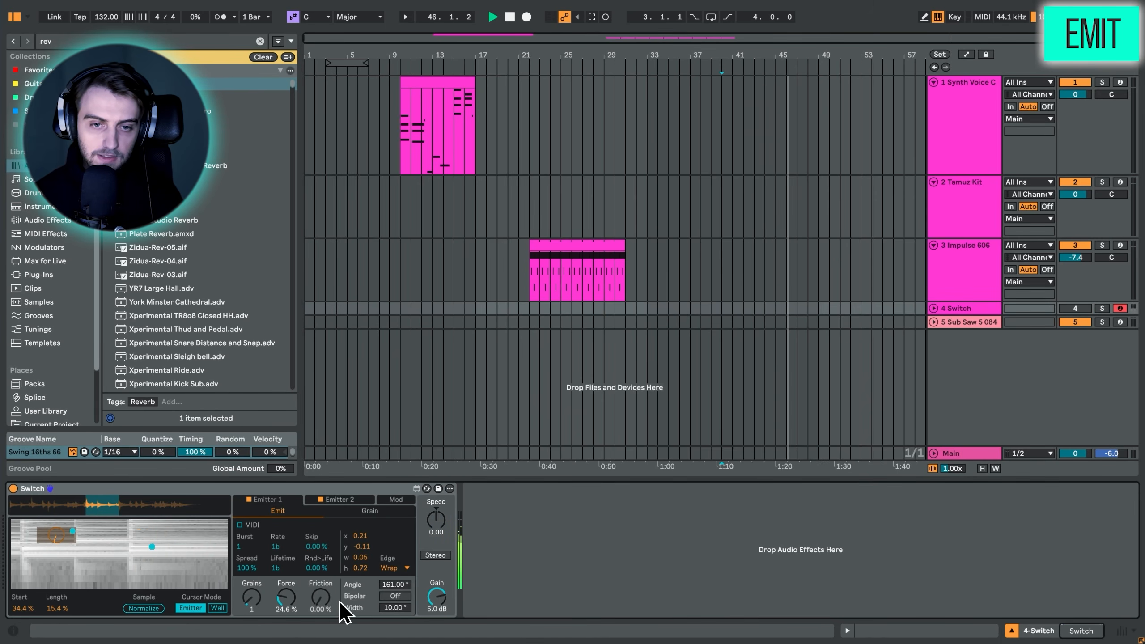
left_click_drag(394, 585, 395, 631)
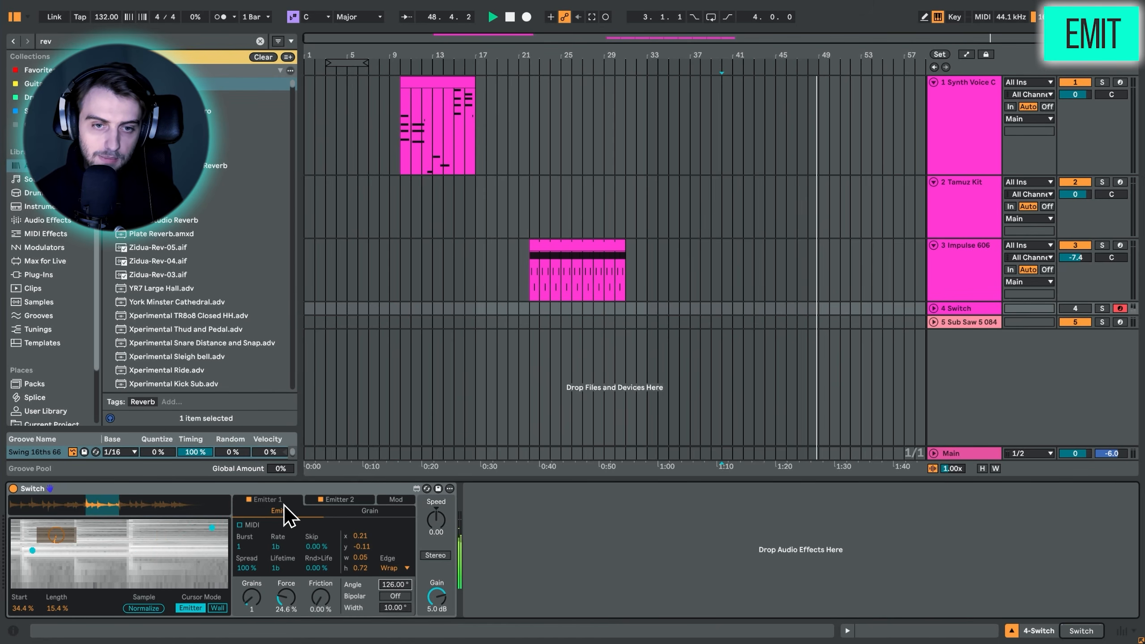
Move Emitter 2 to x -0.48, y 0.03 with an Angle of 46°, and turn off Emitter 1.
left_click(338, 500)
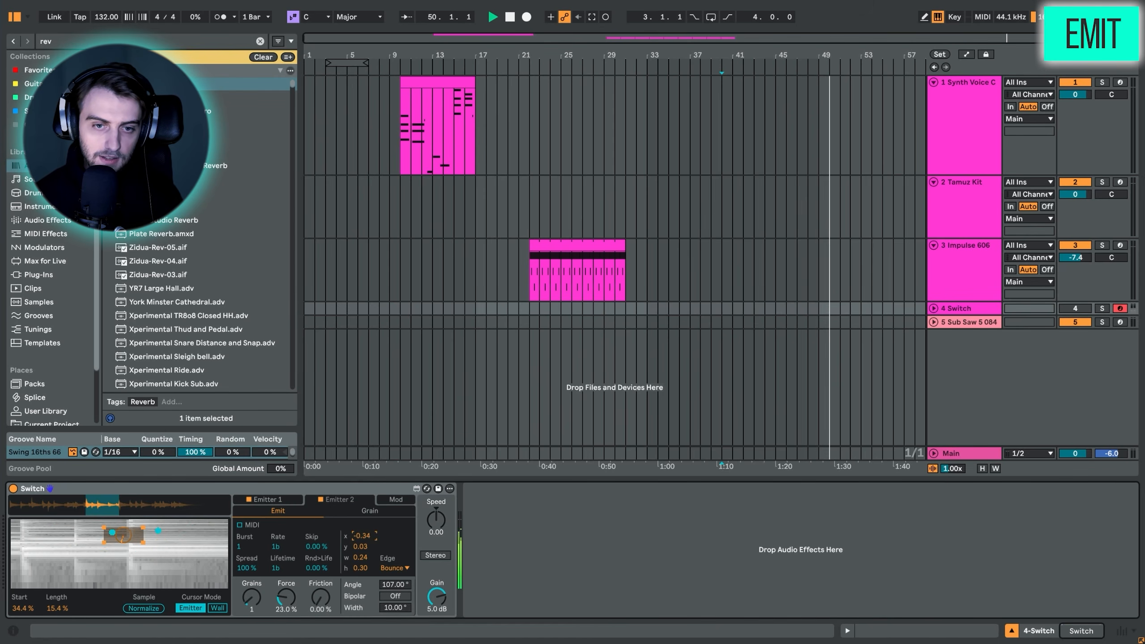
left_click_drag(362, 536, 395, 604)
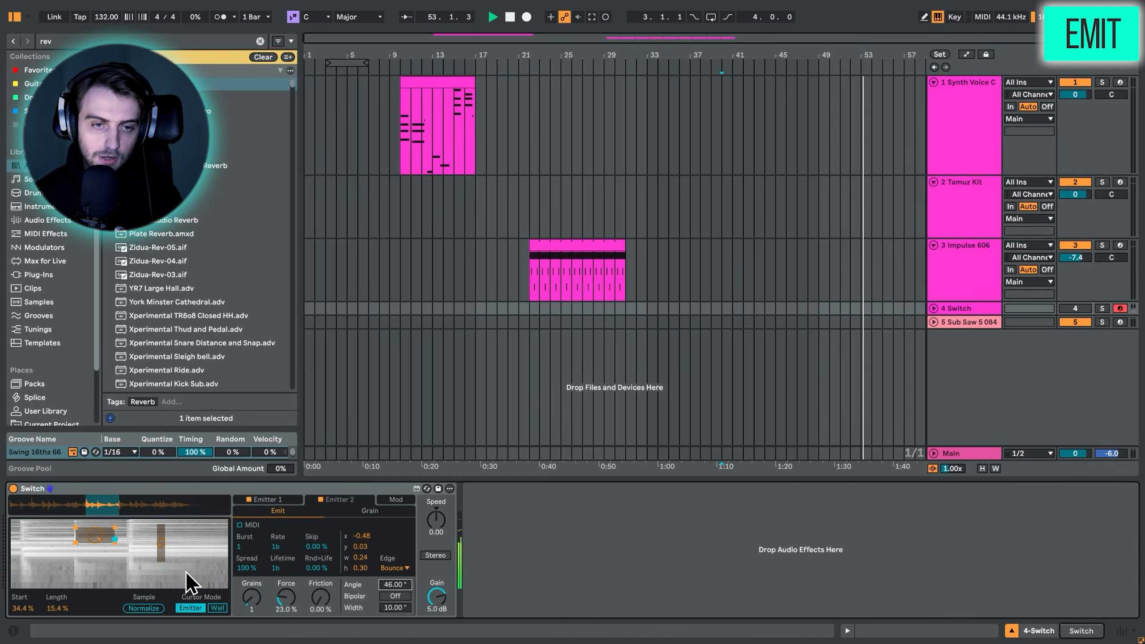
left_click(248, 499)
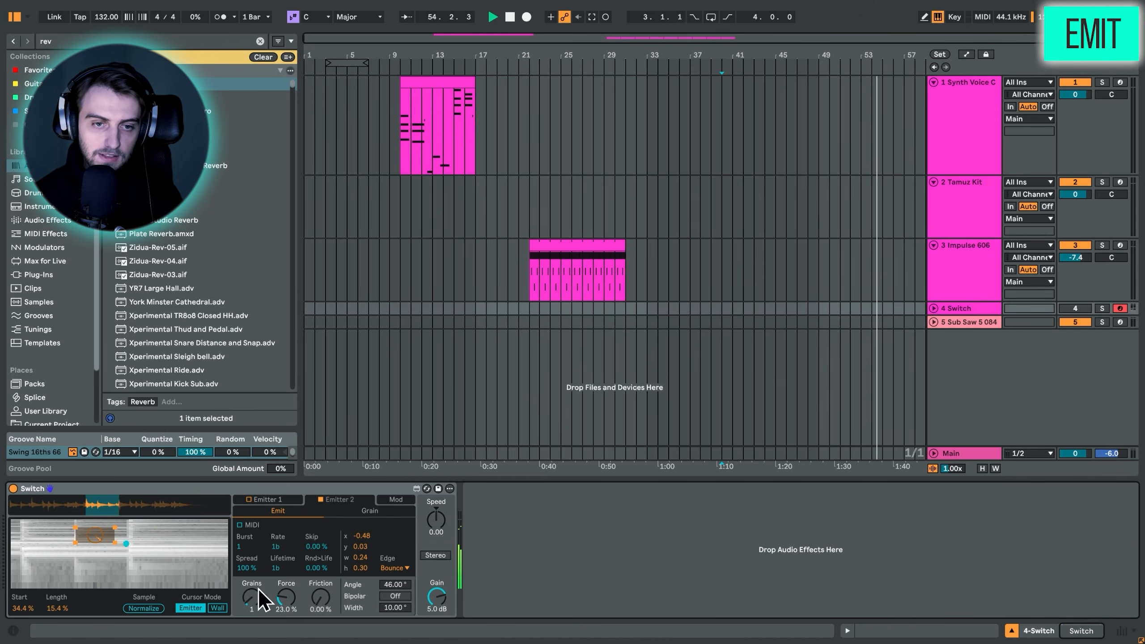
Reactivate the Switch track, set Grains to 2, Force to 10.2% and Speed to 1.00, and turn off the Emit device.
left_click(1074, 308)
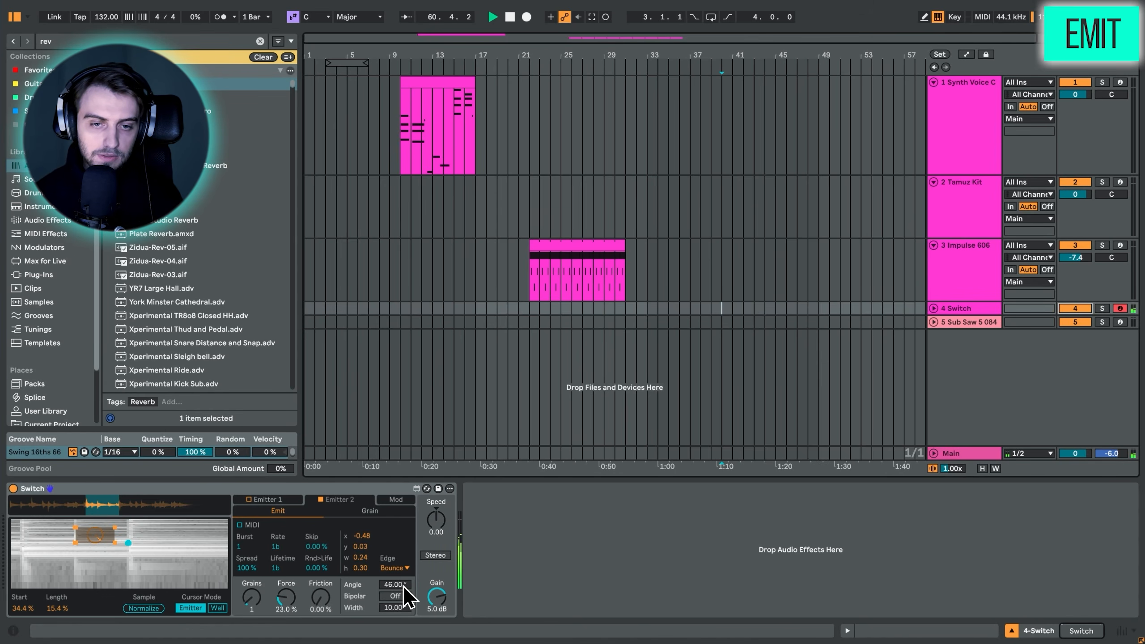
mouse_move(286, 600)
left_mouse_down()
mouse_move(286, 581)
mouse_move(259, 596)
mouse_move(288, 613)
left_mouse_up()
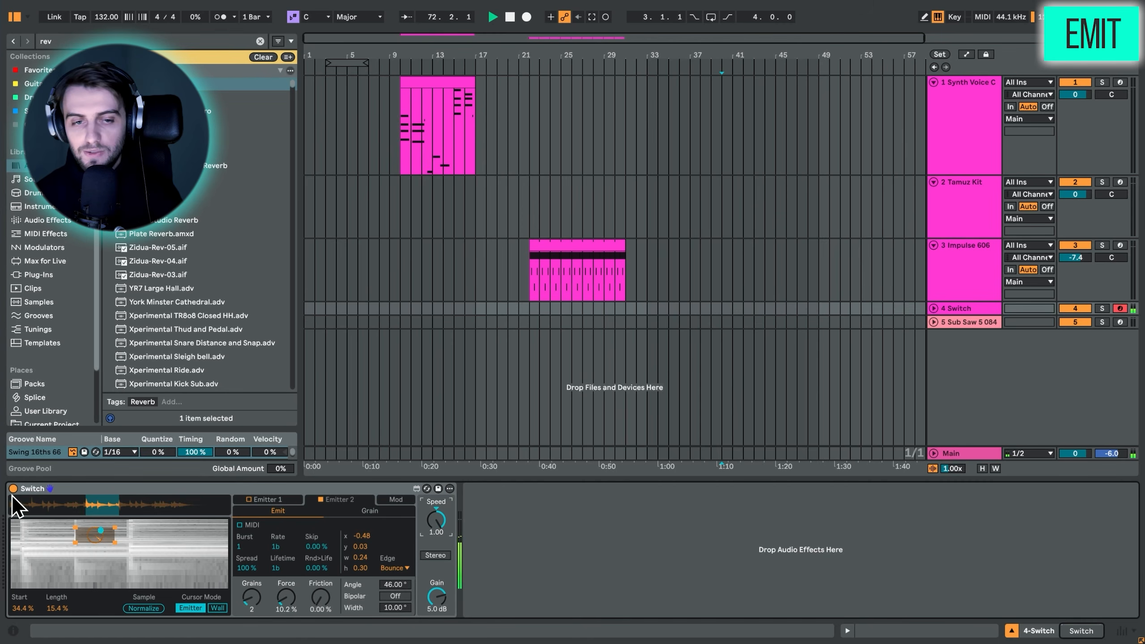
left_click(13, 489)
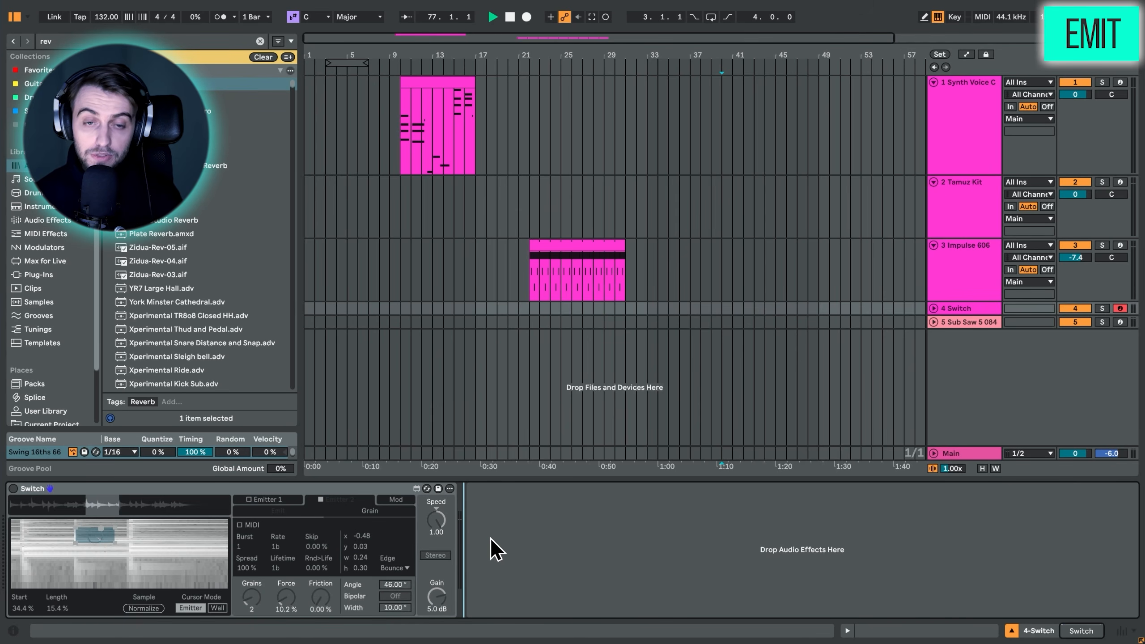
Select the Sub Saw 5 084 track and examine Simpler's filter, LFO and envelope controls before returning to its sample waveform.
left_click(949, 323)
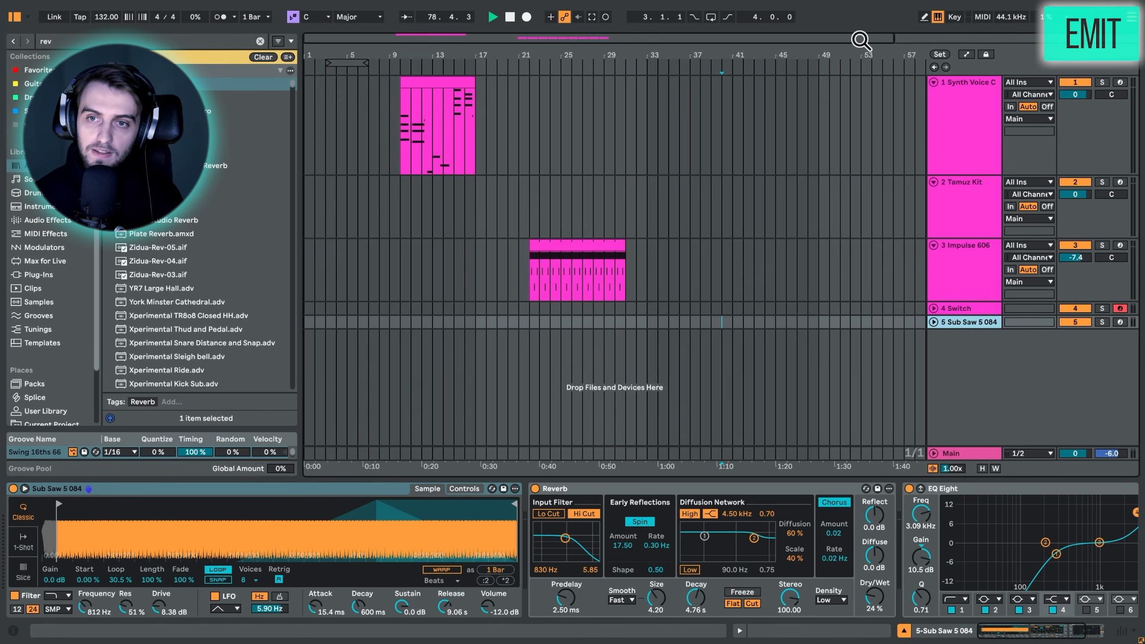
left_click_drag(879, 54, 678, 64)
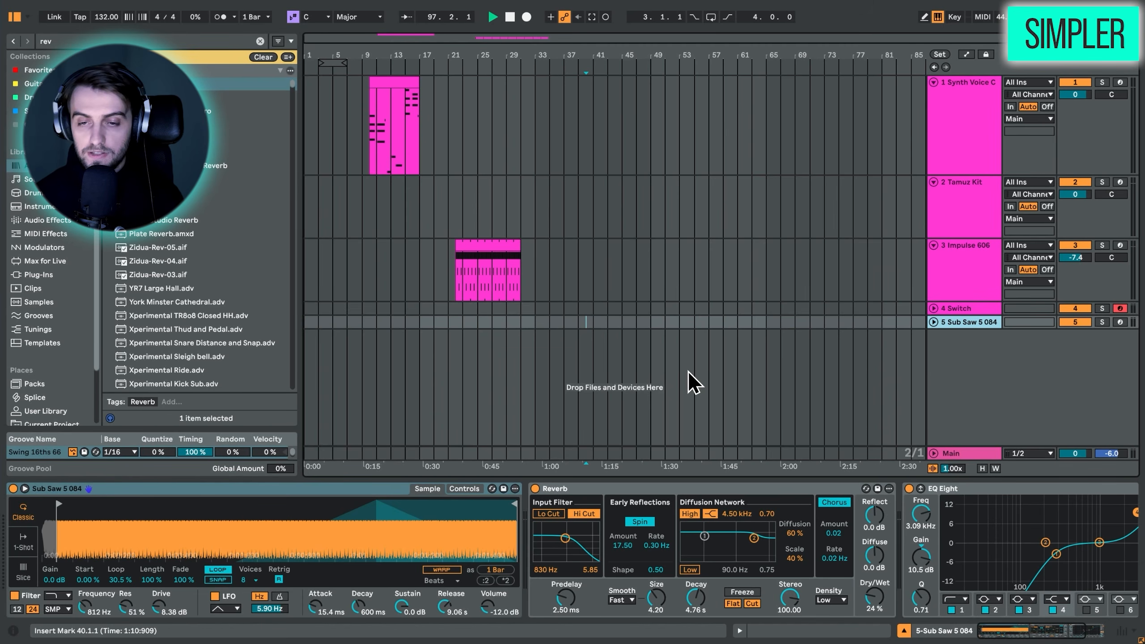
left_click(465, 489)
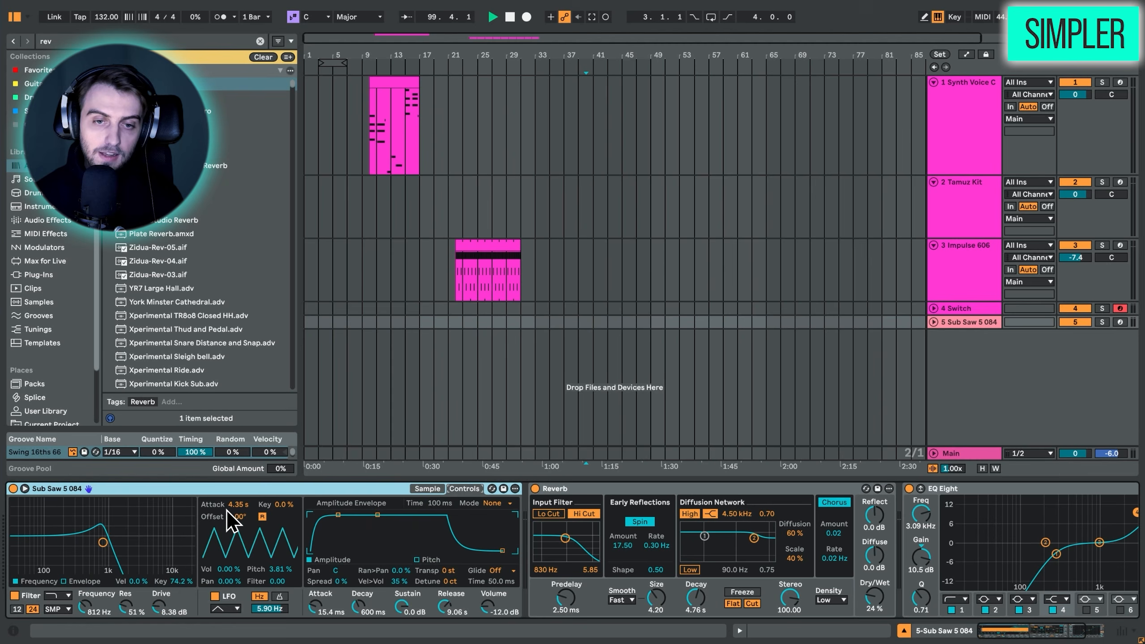
left_click(426, 488)
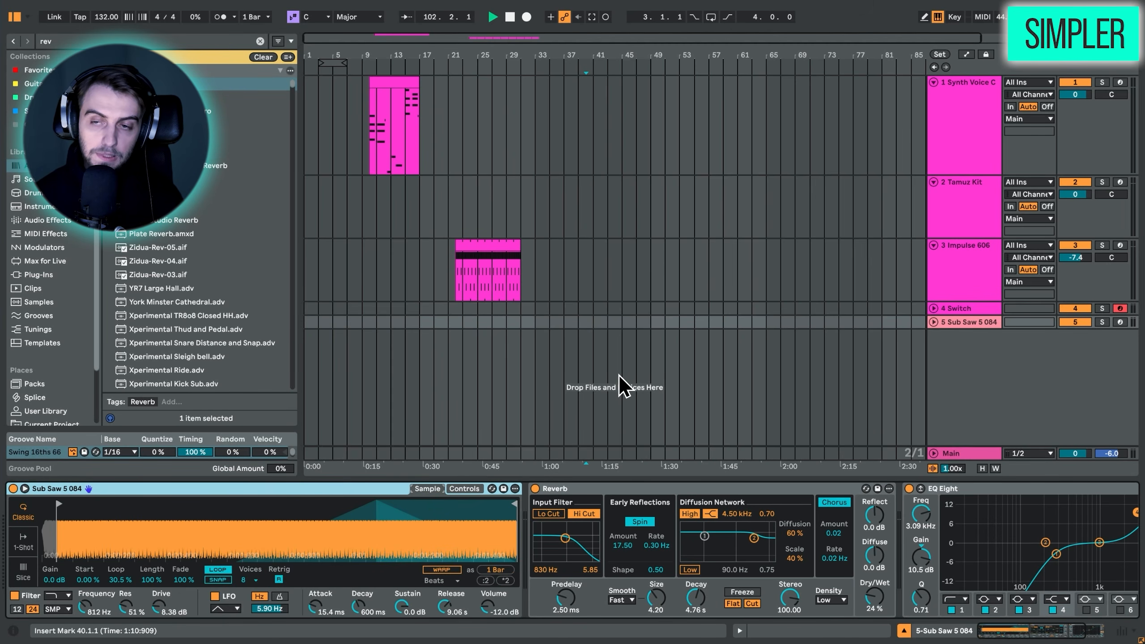
Record-arm the Sub Saw 5 084 track, place the insert marker at 45.1.1, and play notes on Simpler.
left_click(1120, 322)
left_click(623, 321)
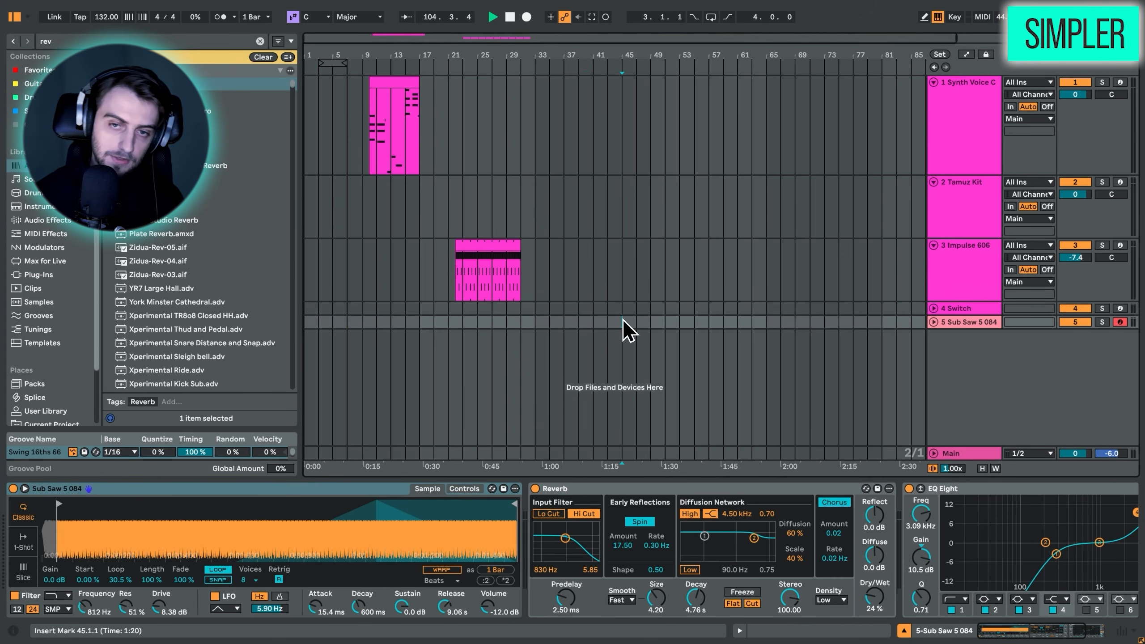
key("a")
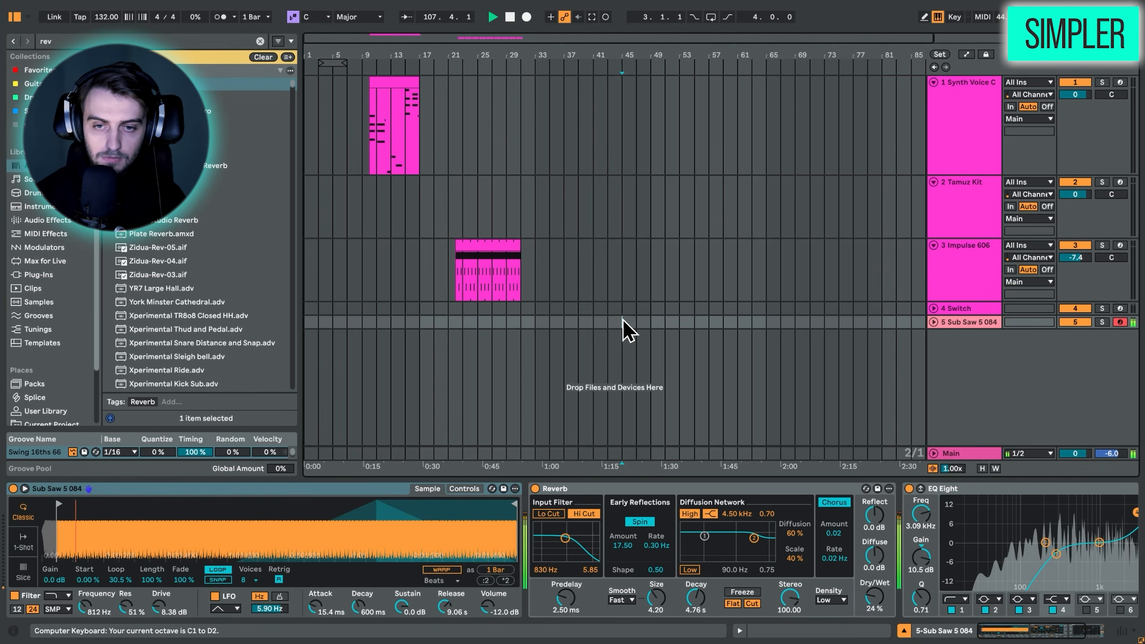
Set Simpler's filter to 1.11 kHz with Res 15%, and turn off the EQ Eight and Reverb devices.
left_click(13, 489)
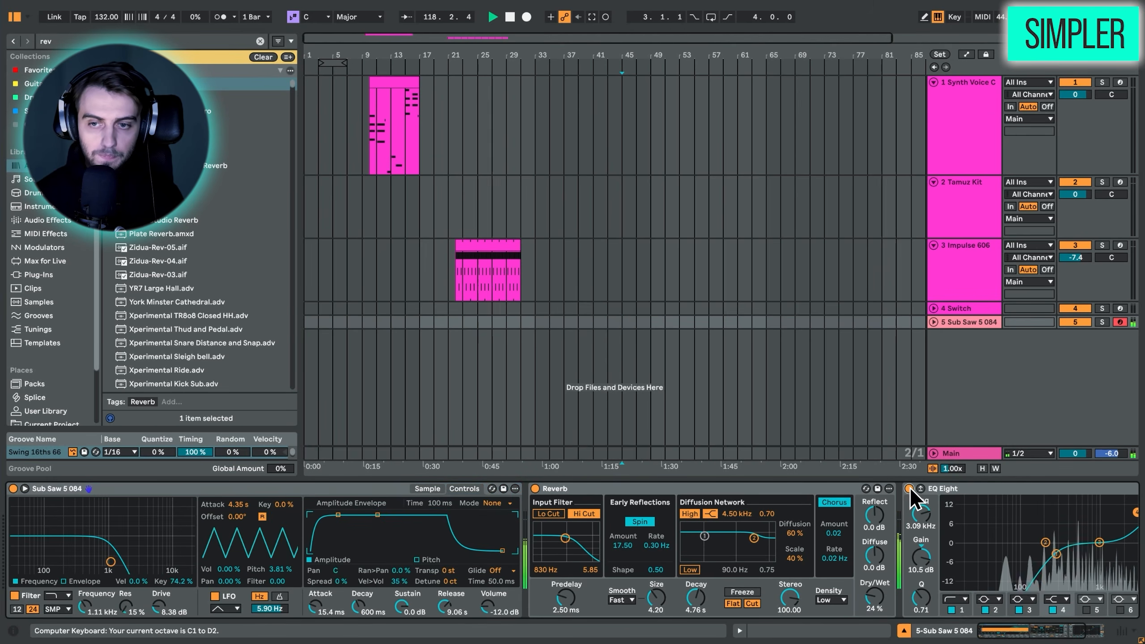
left_click(909, 489)
left_click(534, 488)
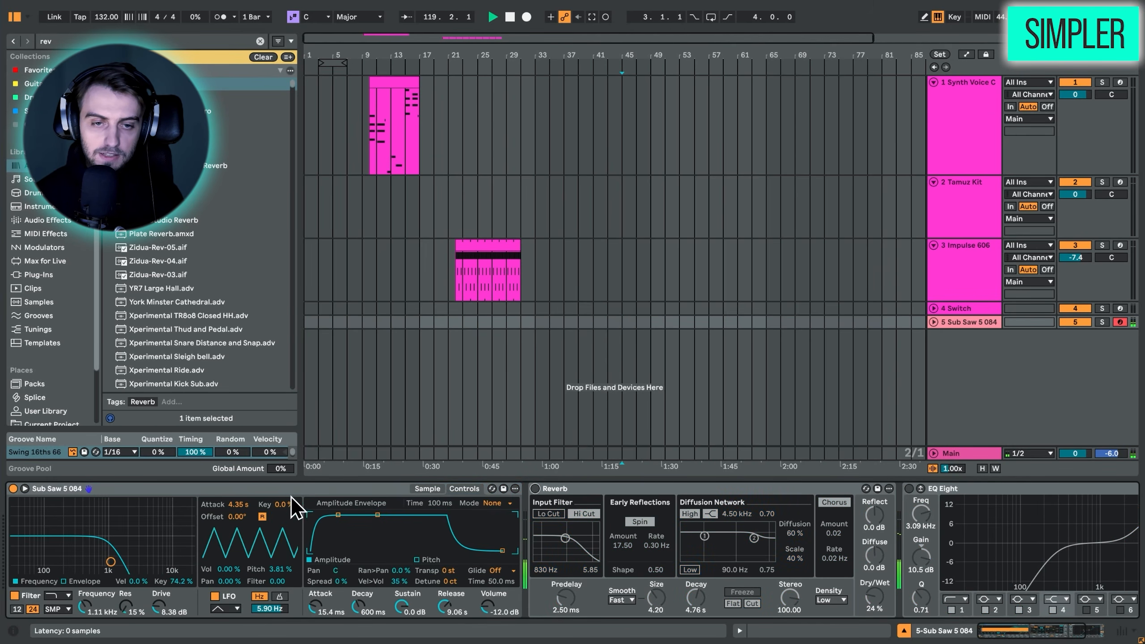
Sweep Simpler's filter while playing notes, and set it to 1.52 kHz with Res 57% and the SMP circuit.
mouse_move(110, 561)
left_mouse_down()
mouse_move(87, 551)
mouse_move(127, 548)
left_mouse_up()
key("z")
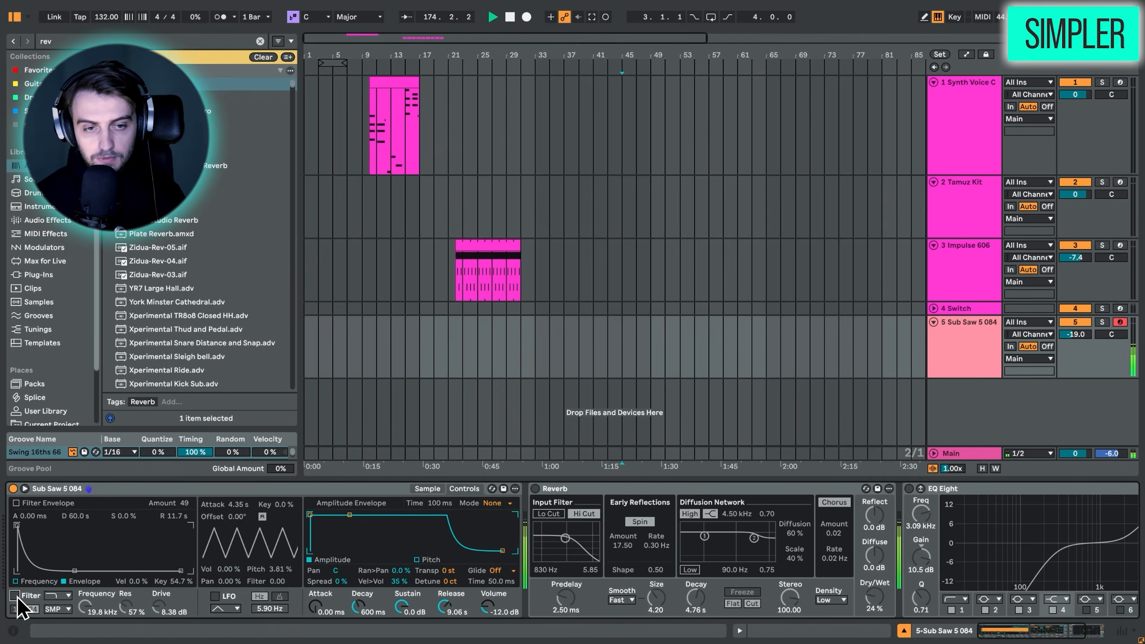
left_click(15, 596)
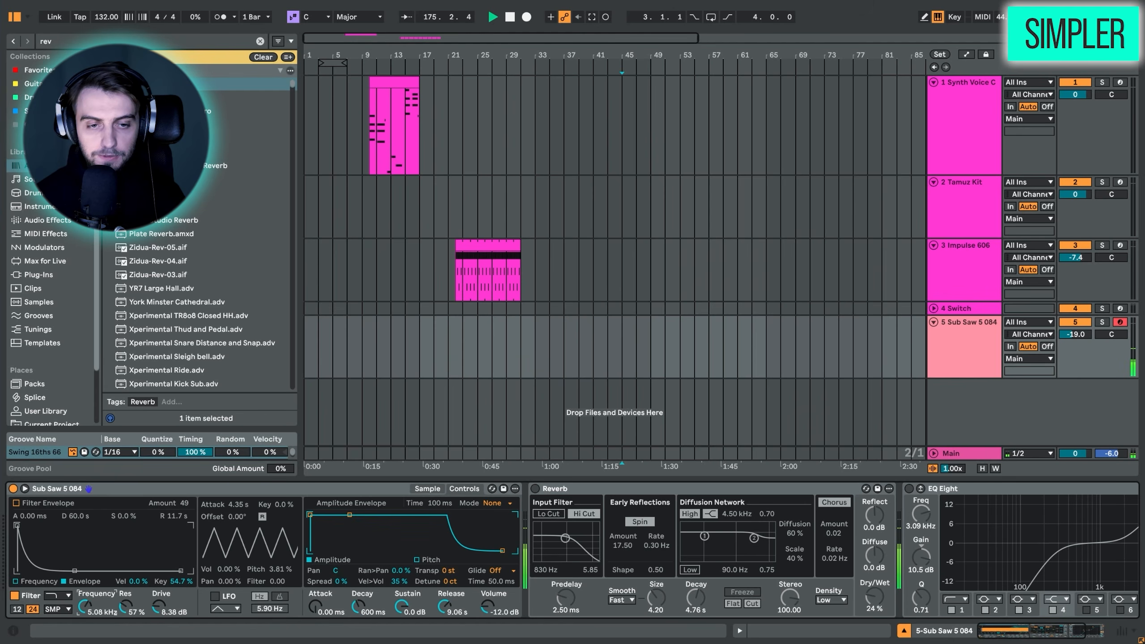
left_click(56, 609)
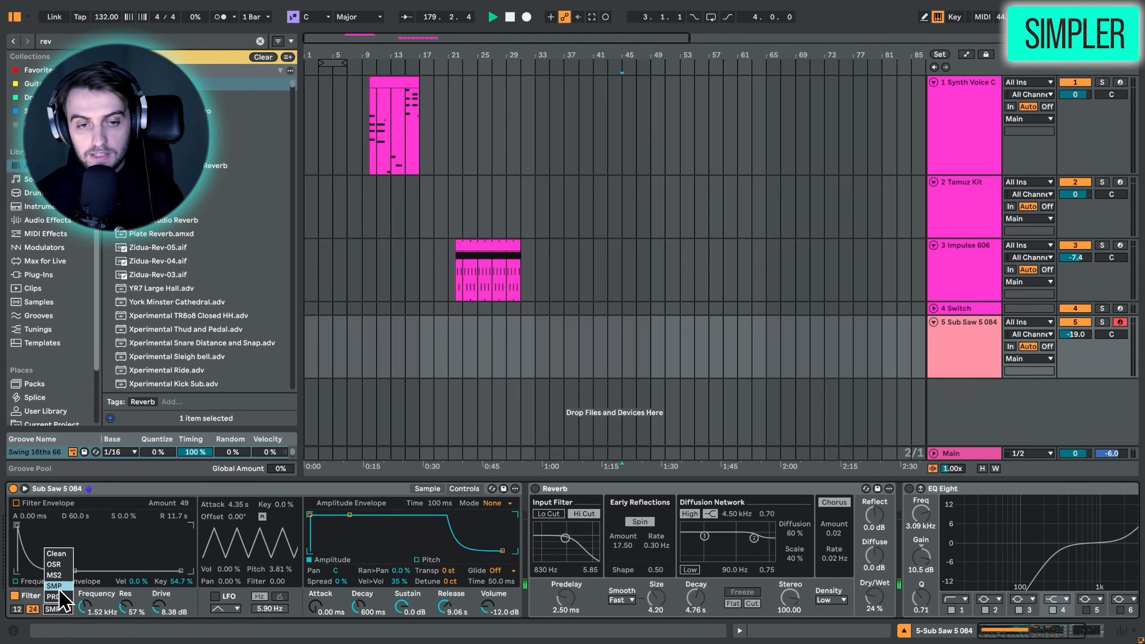
left_click(58, 587)
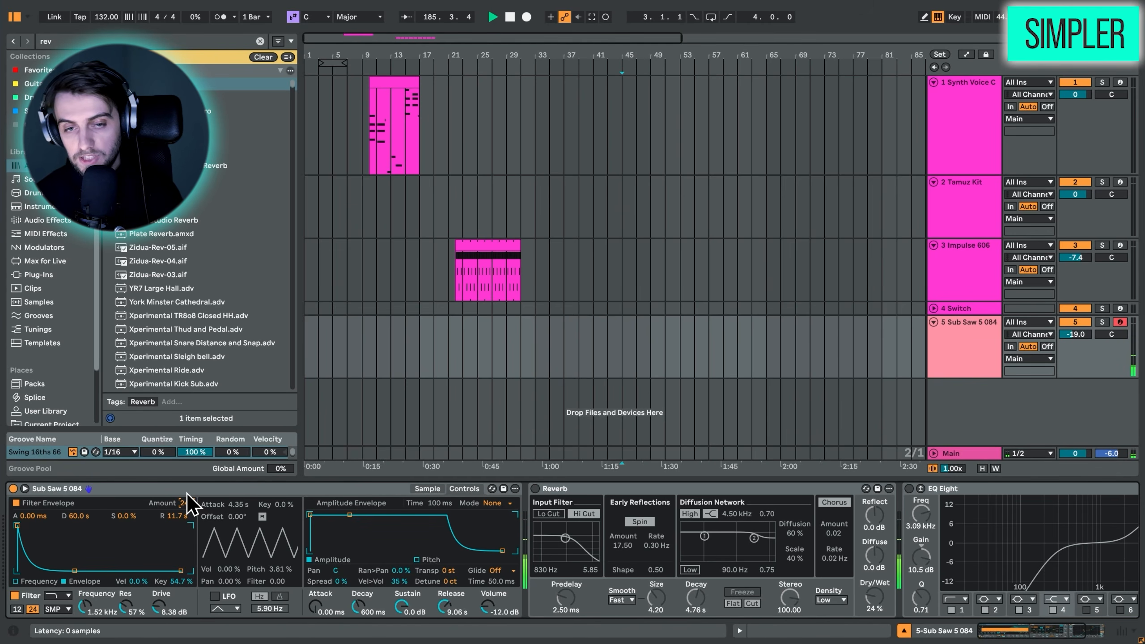
Enable Simpler's LFO at 0.04 Hz with Pitch 4.79%, Pan 94.5% and Filter 10.5, and audition it with Reverb on.
left_click(216, 596)
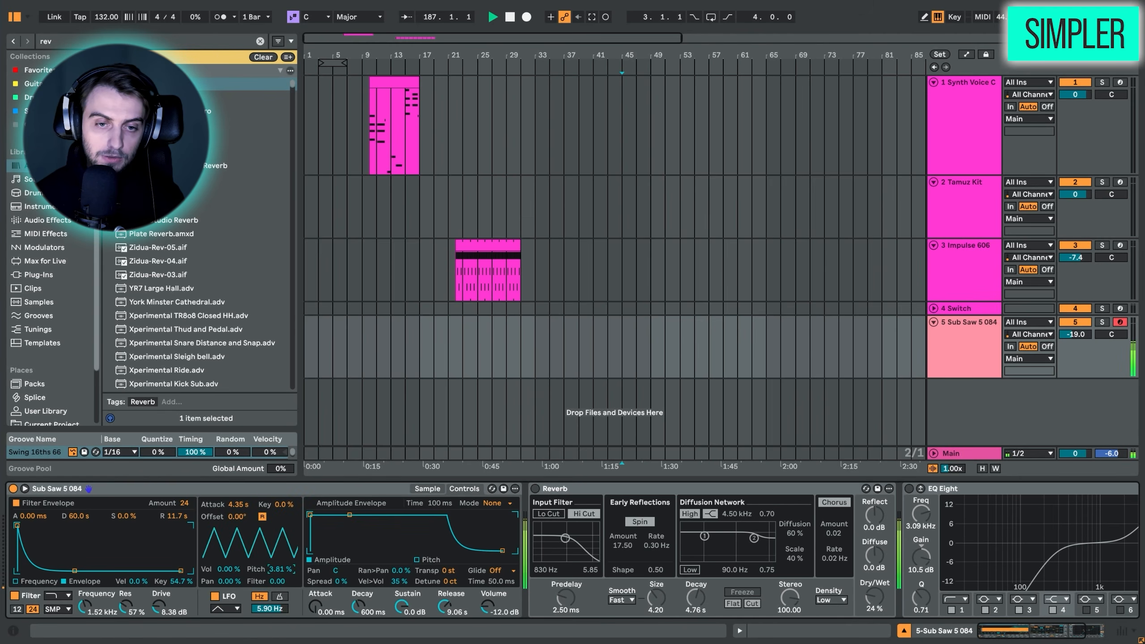
left_click_drag(273, 608, 272, 641)
left_click(535, 489)
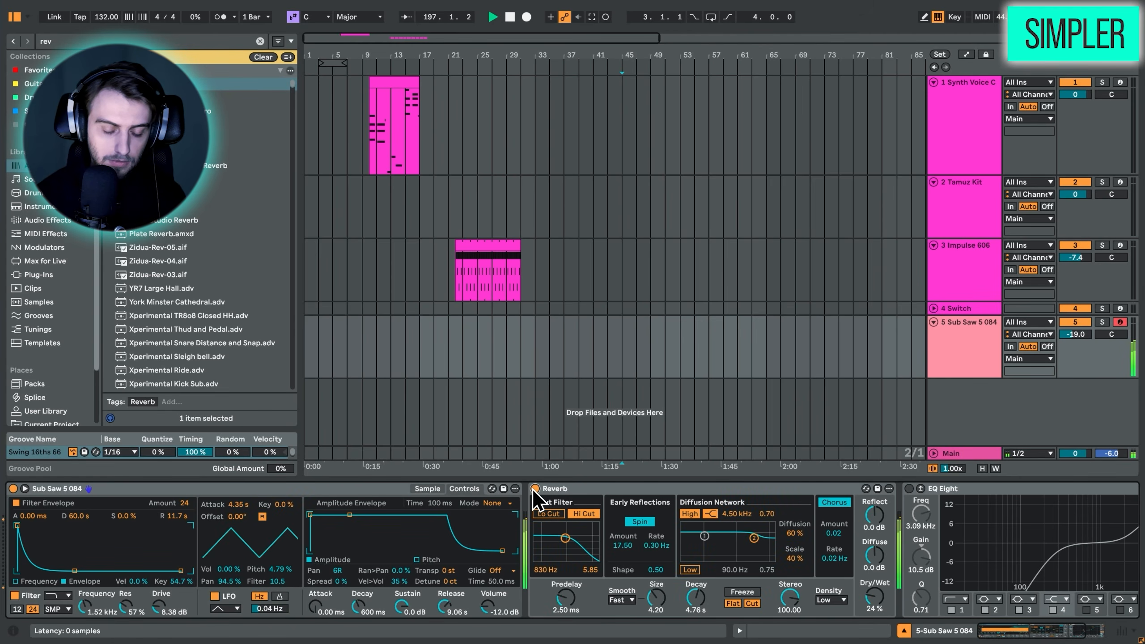
key("z")
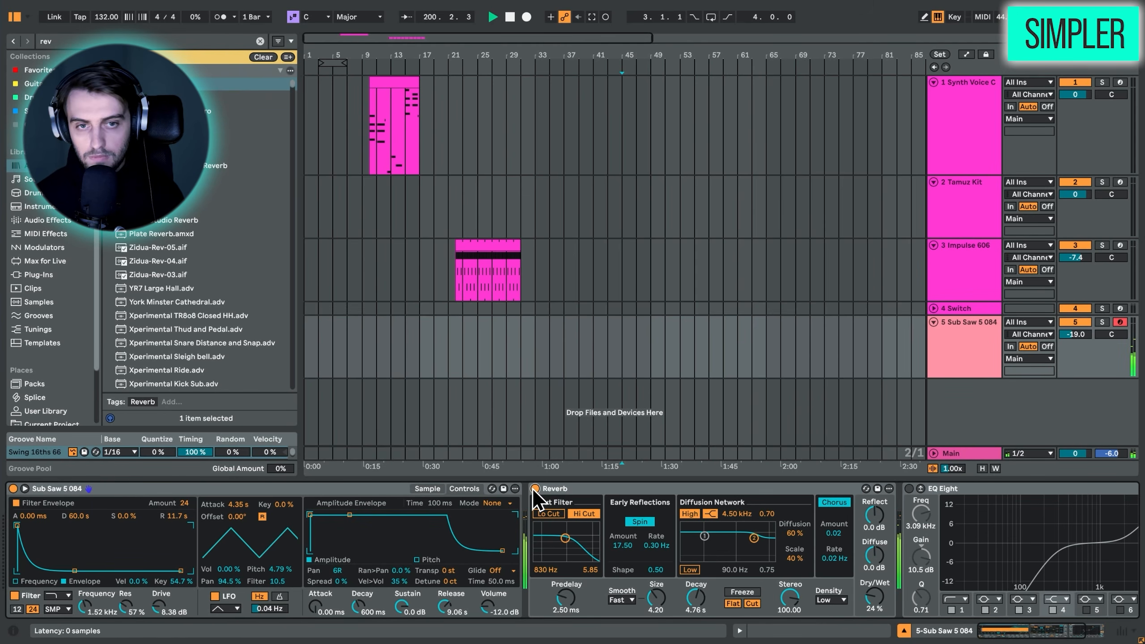
Turn off Reverb and Simpler's filter and LFO, and play the sample with Loop off and back on.
left_click(427, 489)
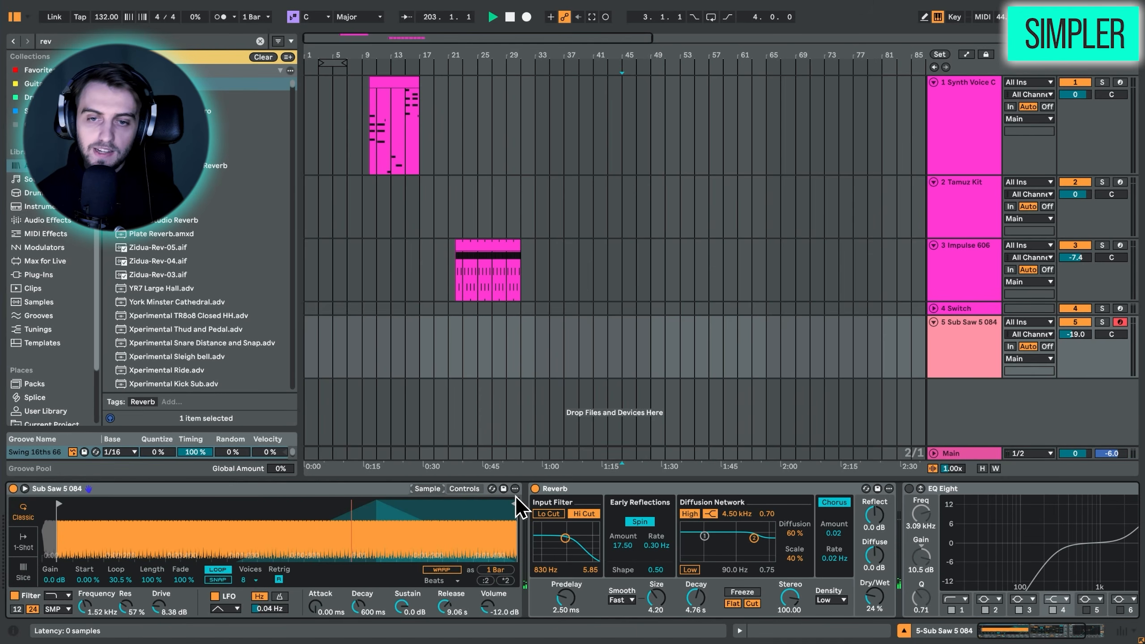
left_click(535, 488)
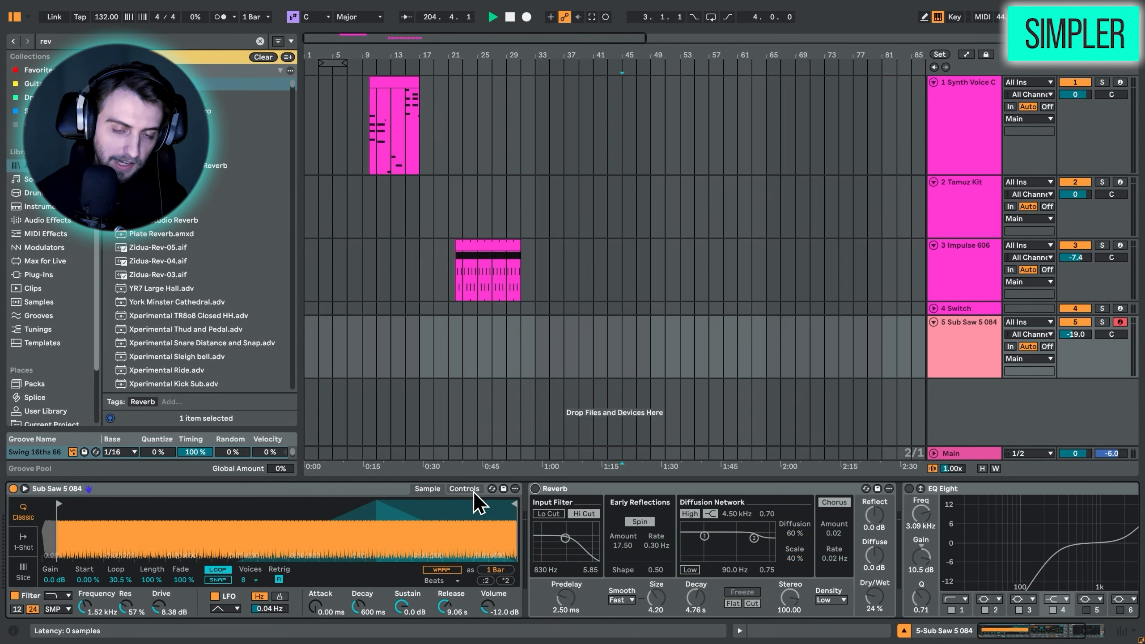
key("a")
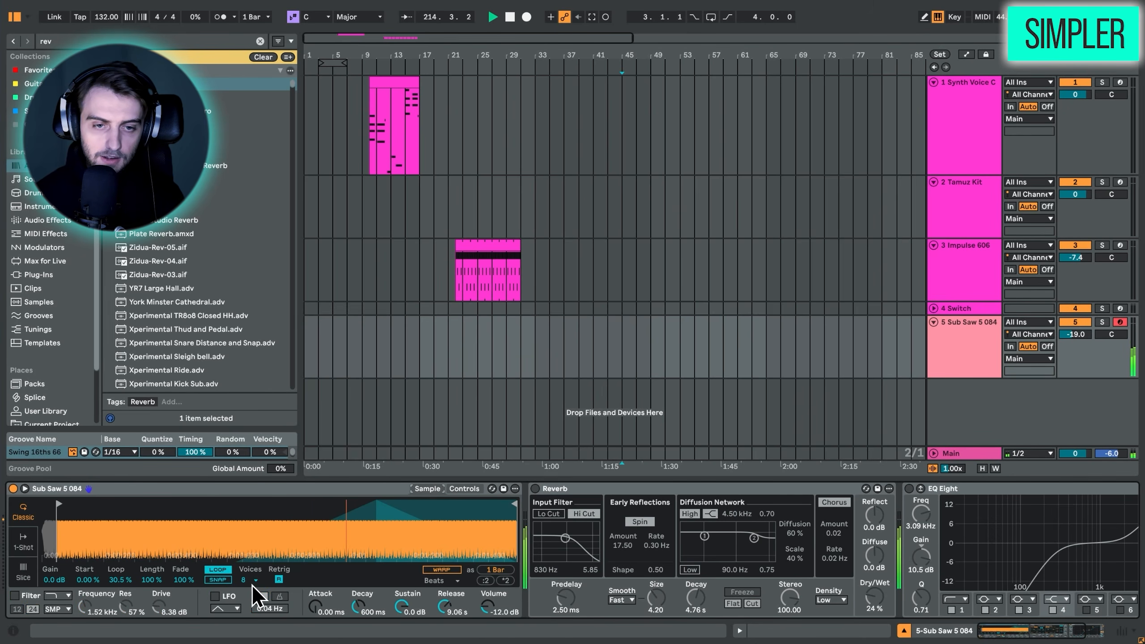
left_click(218, 569)
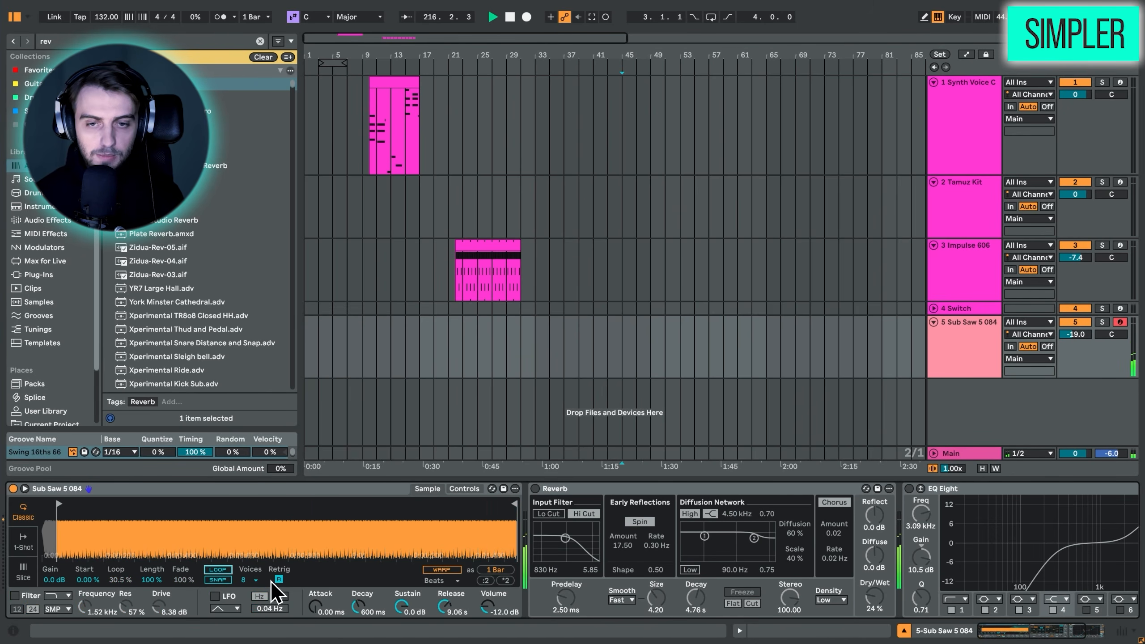
left_click(217, 569)
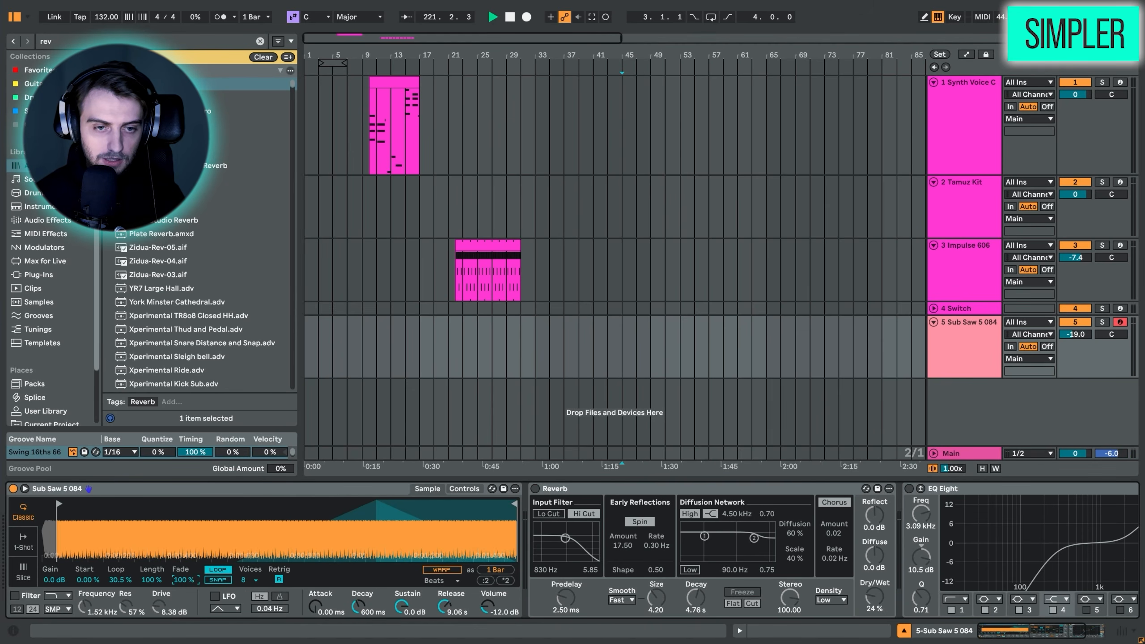
Compare Simpler's loop Fade at 0% and 100% while playing a note, ending with Fade at 100%.
left_click_drag(175, 584, 176, 636)
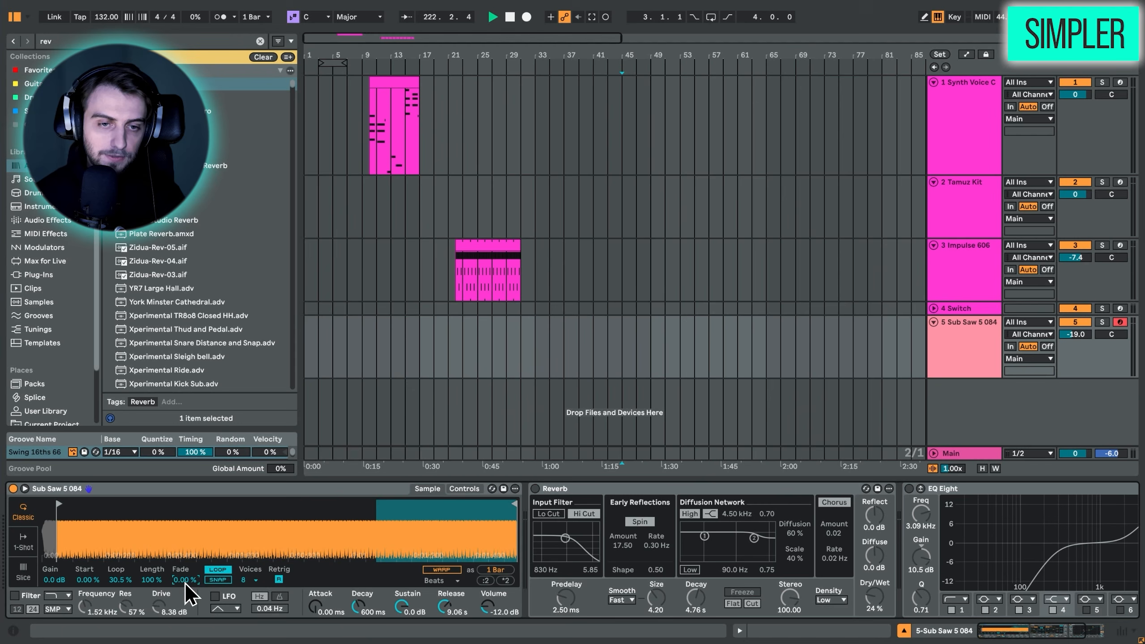
left_click_drag(184, 580, 184, 528)
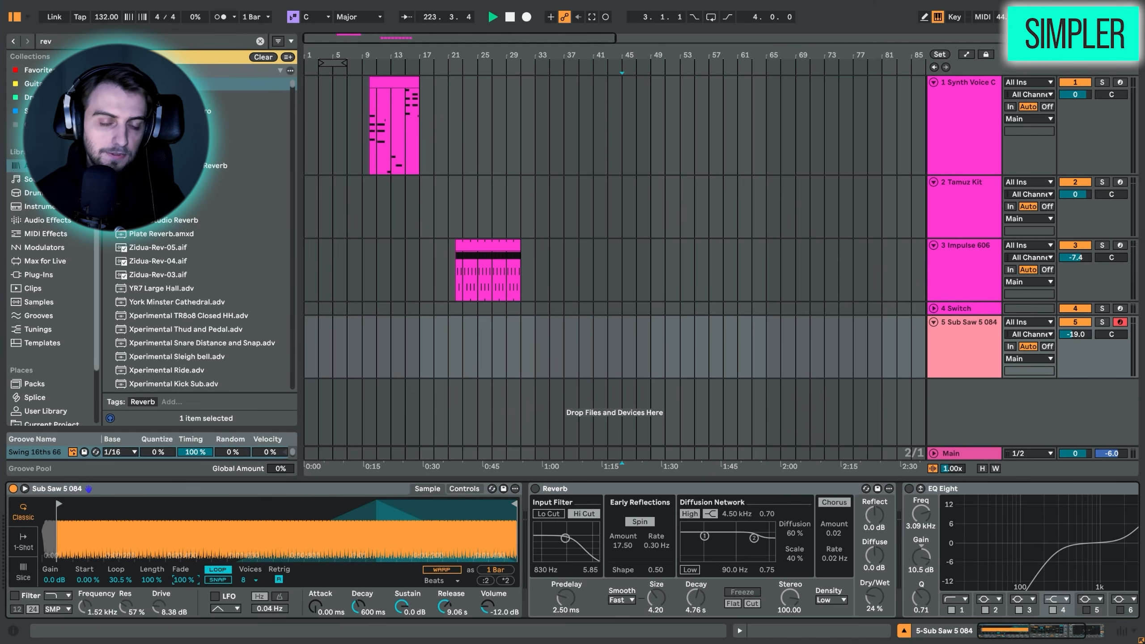
key("a")
left_click_drag(184, 579, 184, 620)
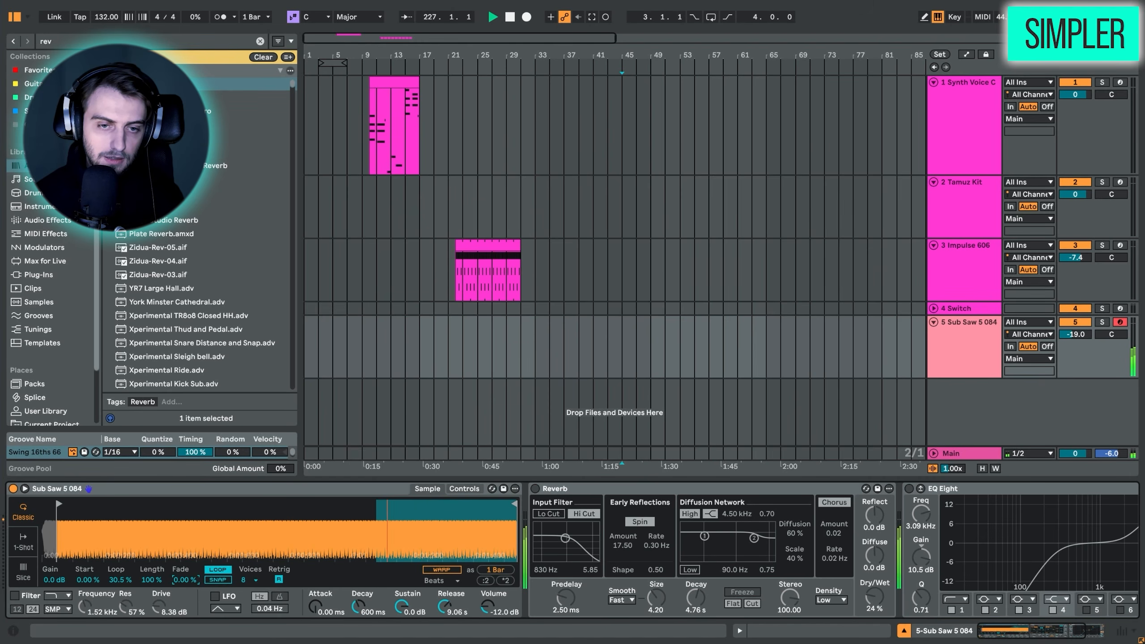
left_click_drag(184, 580, 184, 545)
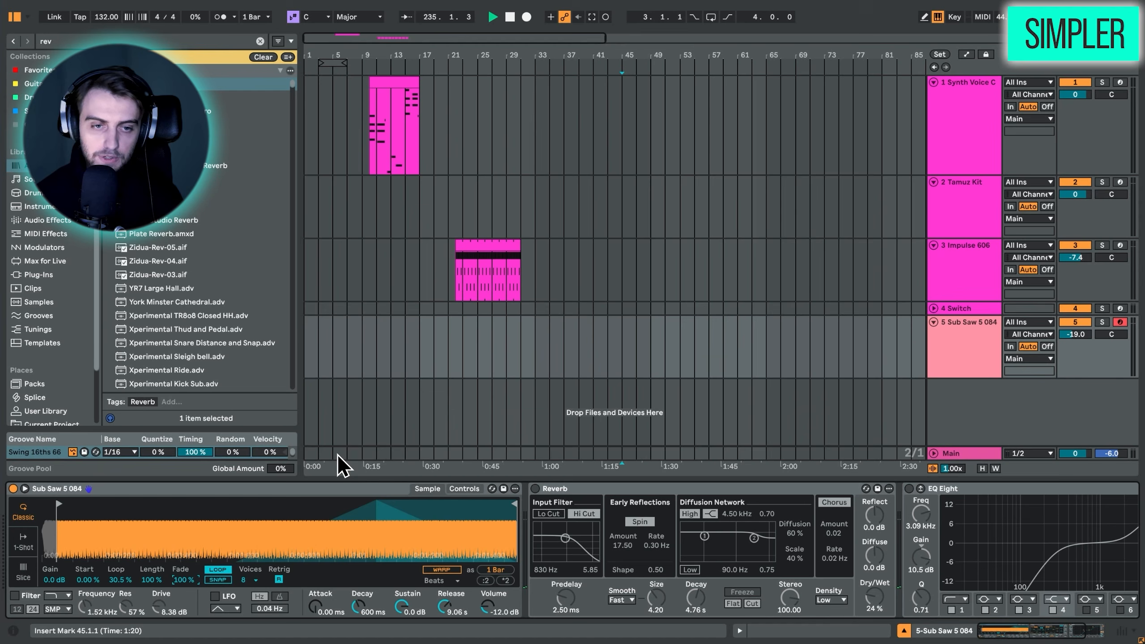
left_click(580, 356)
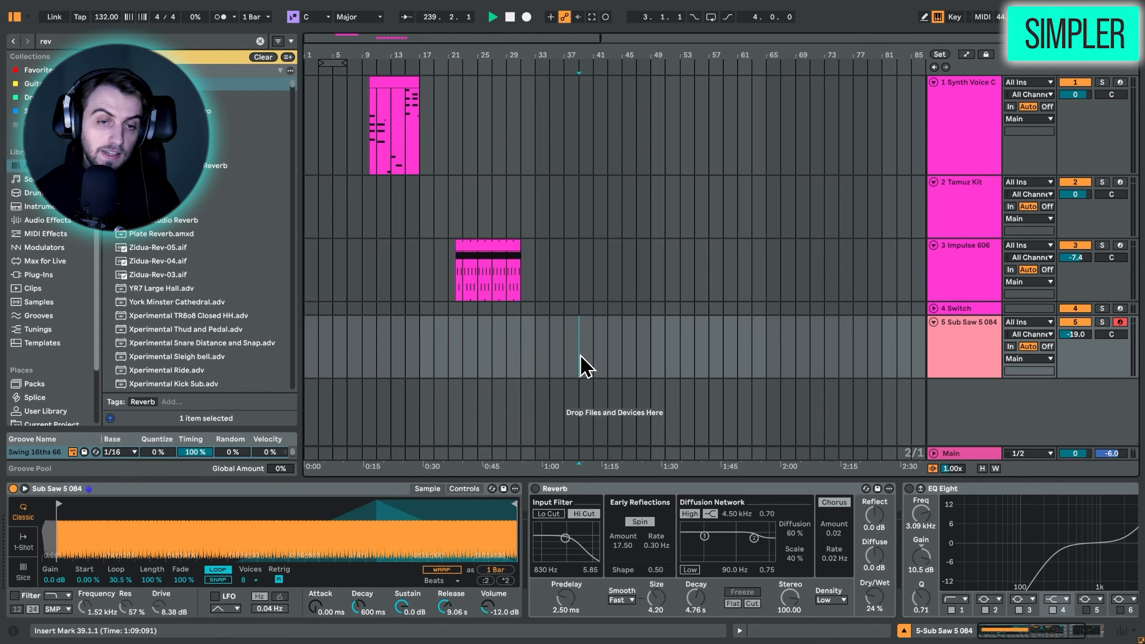
Show Simpler's controls and enable both the Filter Envelope and the filter.
left_click(464, 488)
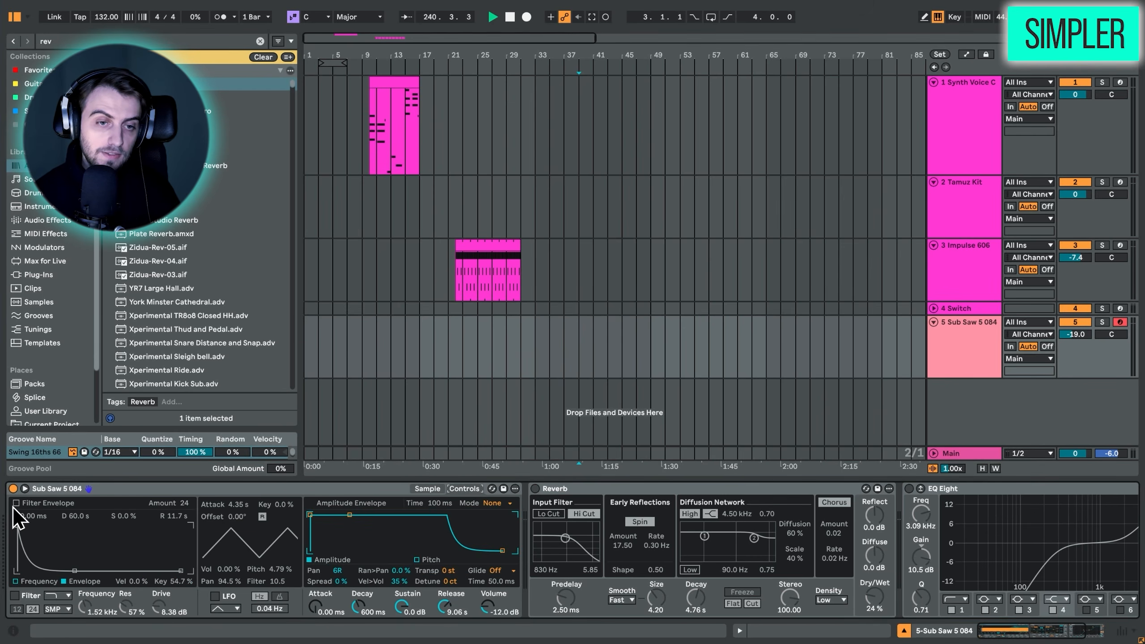
left_click(15, 502)
left_click(14, 595)
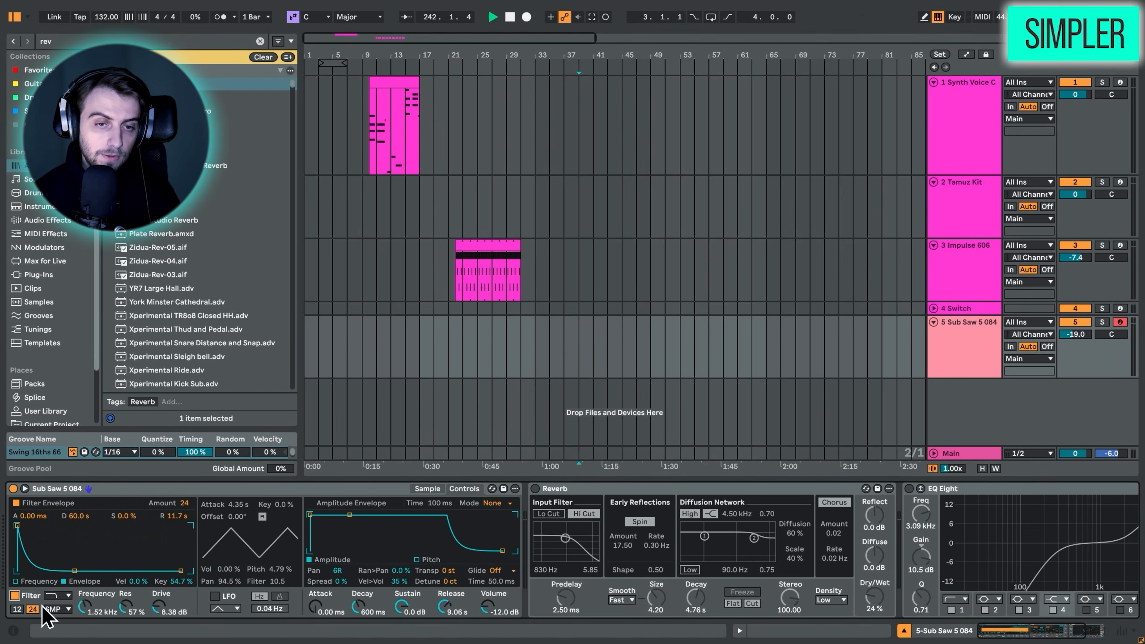
Expand Simpler's sample view, enlarge the waveform to inspect the loop crossfade, and collapse it back into the device.
left_click(24, 489)
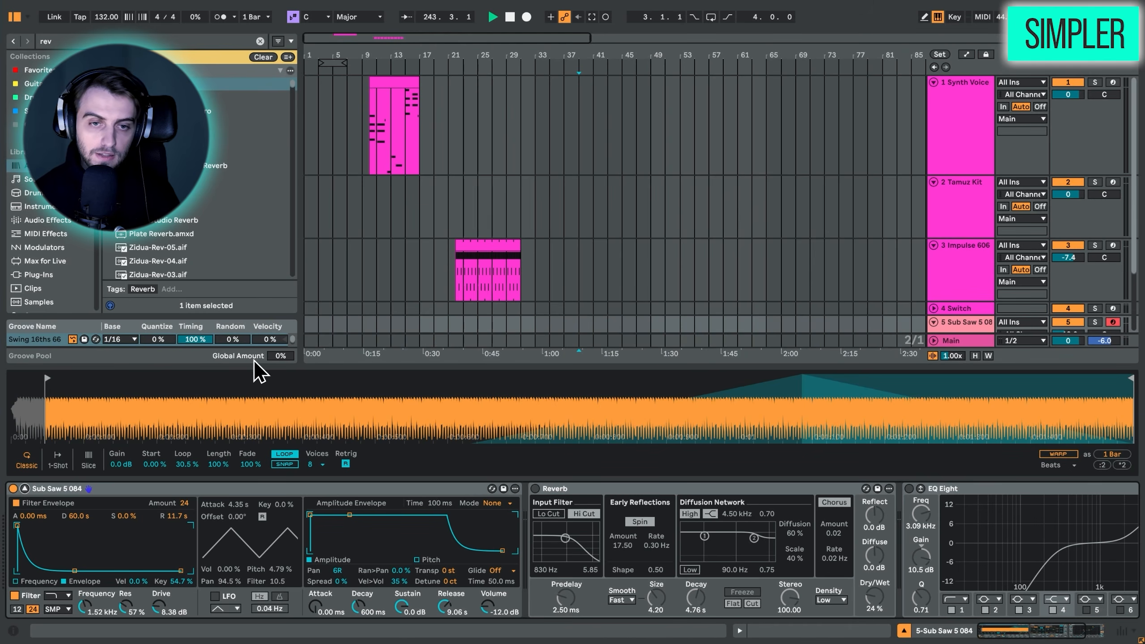
left_click_drag(324, 366, 361, 160)
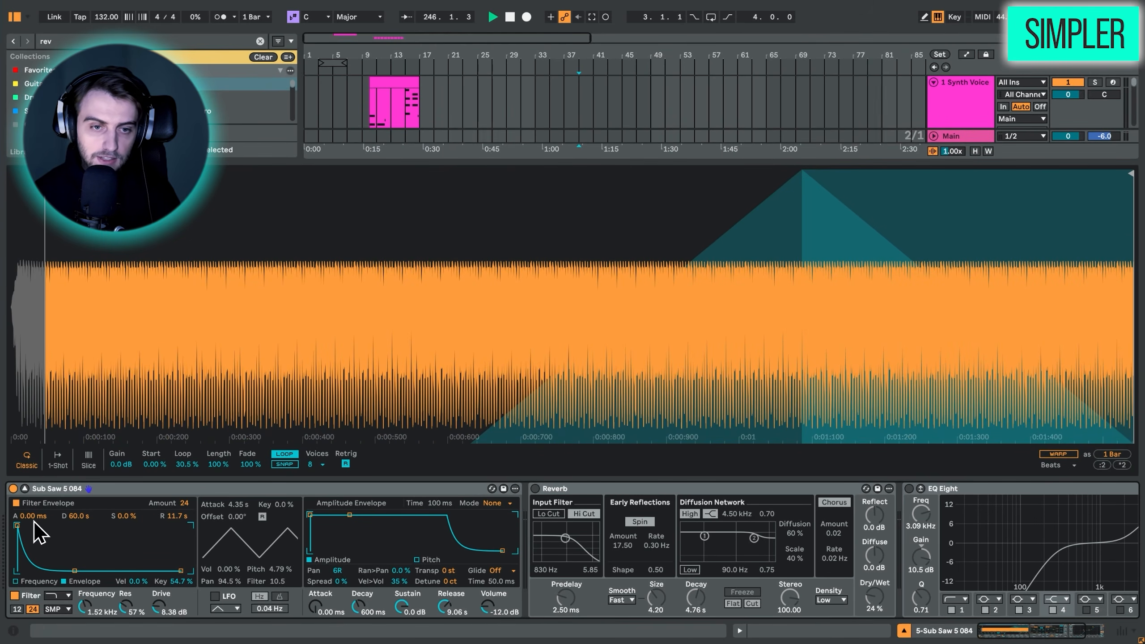
left_click(25, 489)
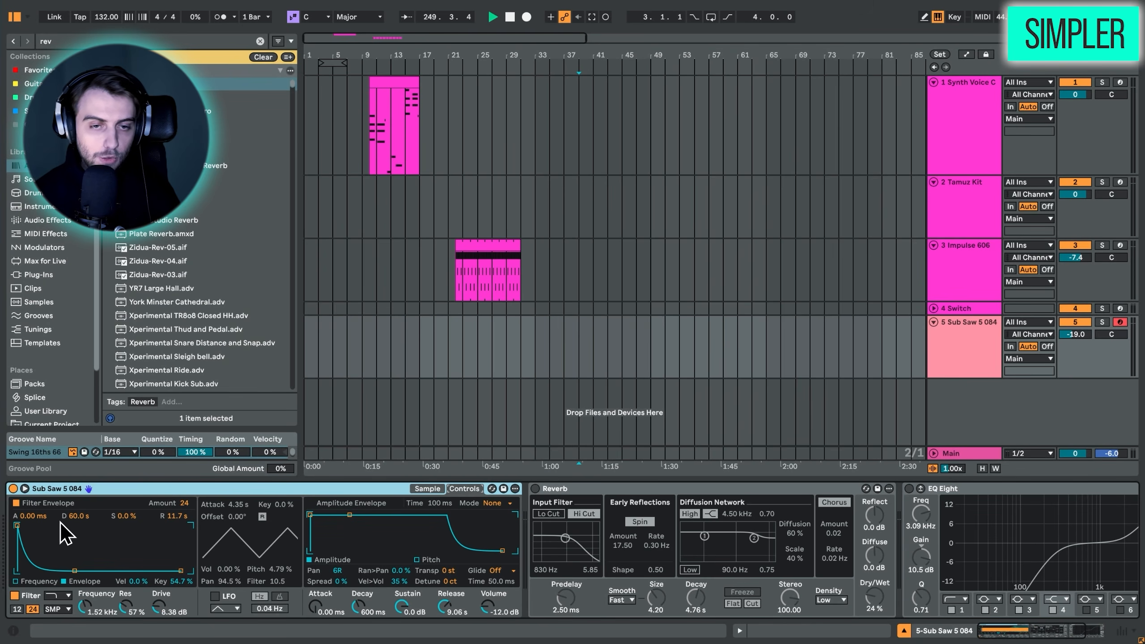